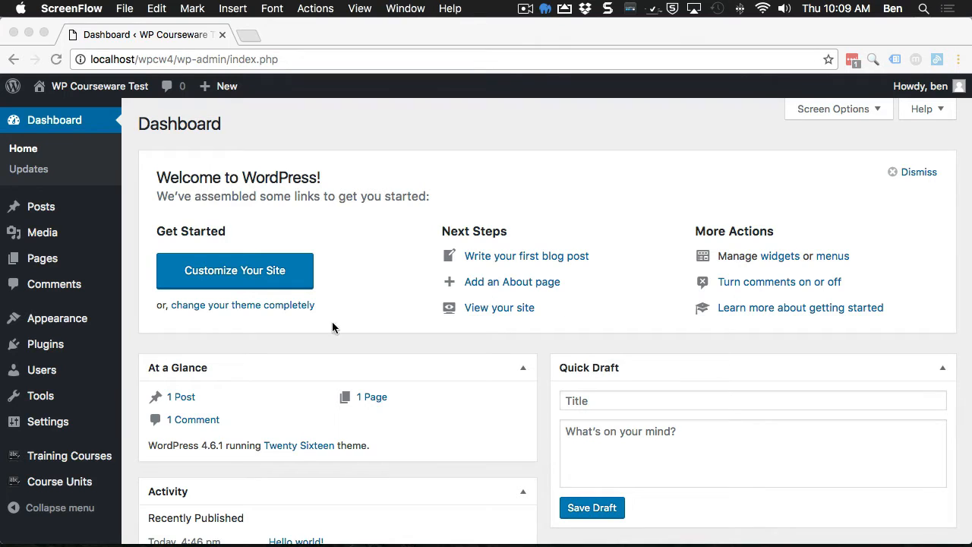
Step: Go from Plugins to the Users list and open the Add New User form
left_click(200, 359)
left_click(45, 344)
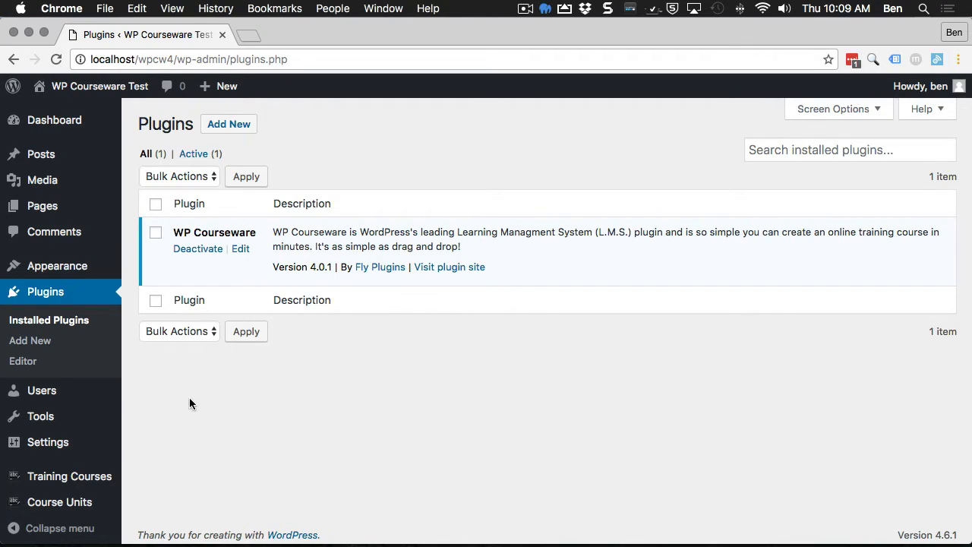
left_click(54, 392)
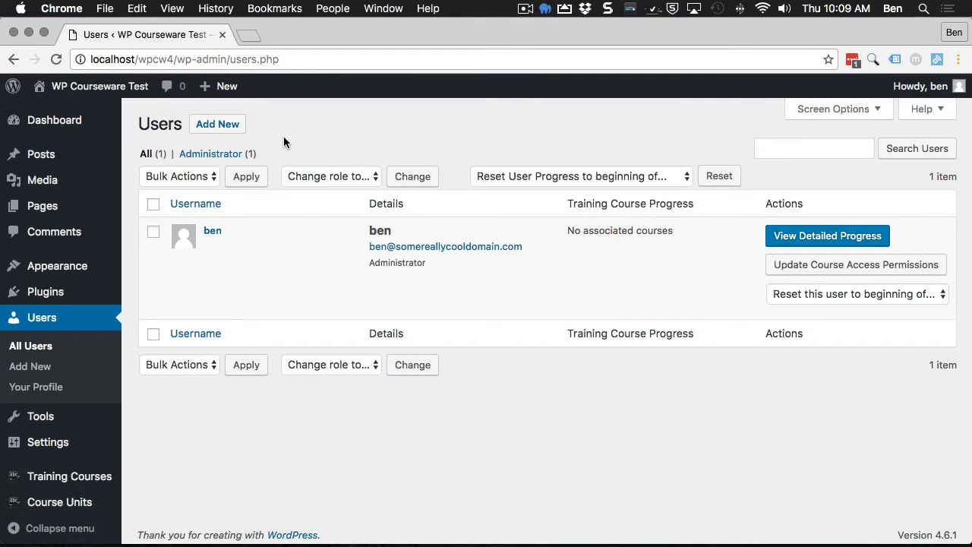
left_click(240, 129)
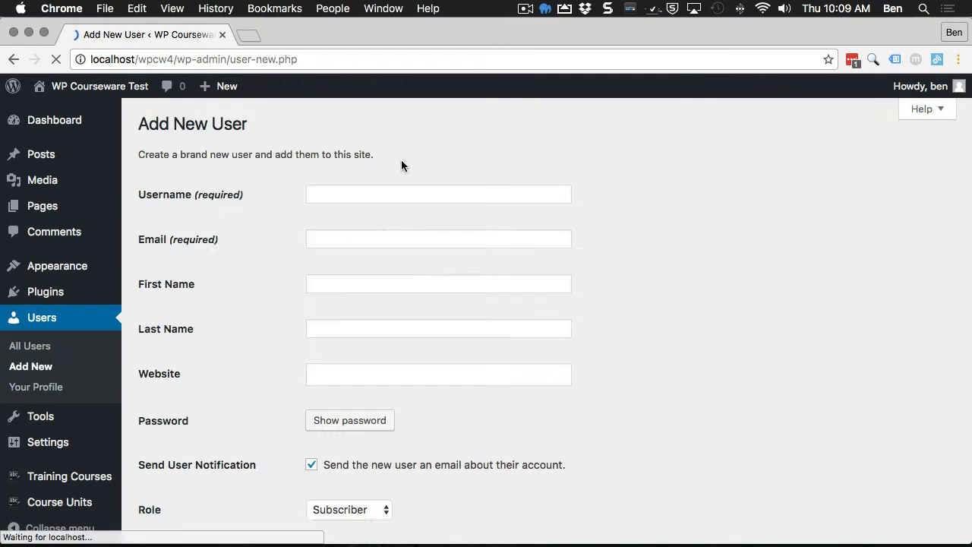
Step: Enter the instructor's username, e-mail address, first name and last name, fixing typos along the way
left_click(378, 193)
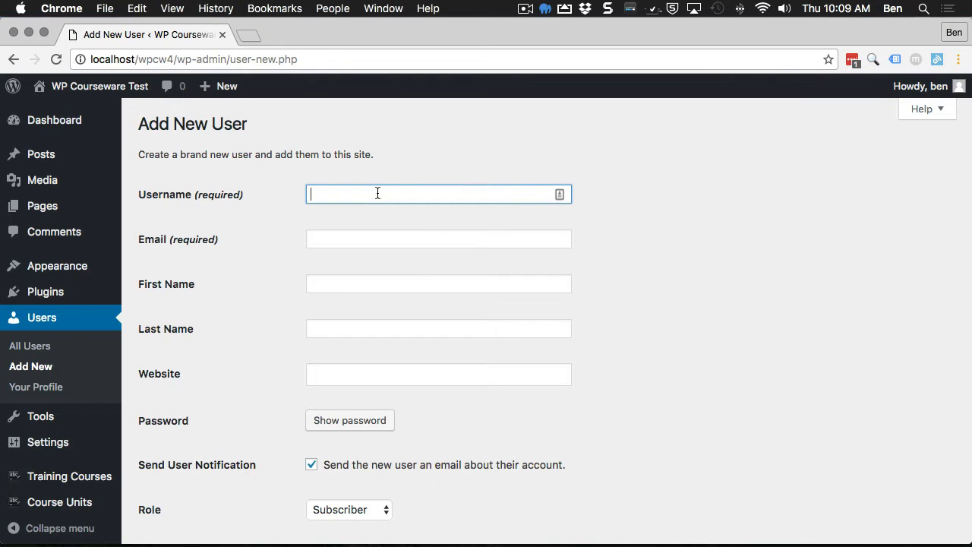
type("instructor 1")
left_click(329, 241)
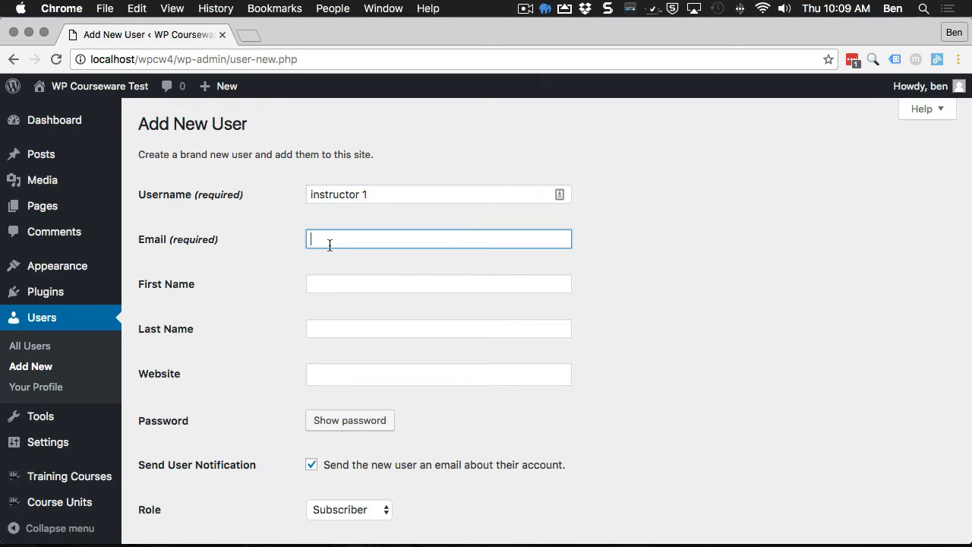
type("instructor1@somecooldomain.com")
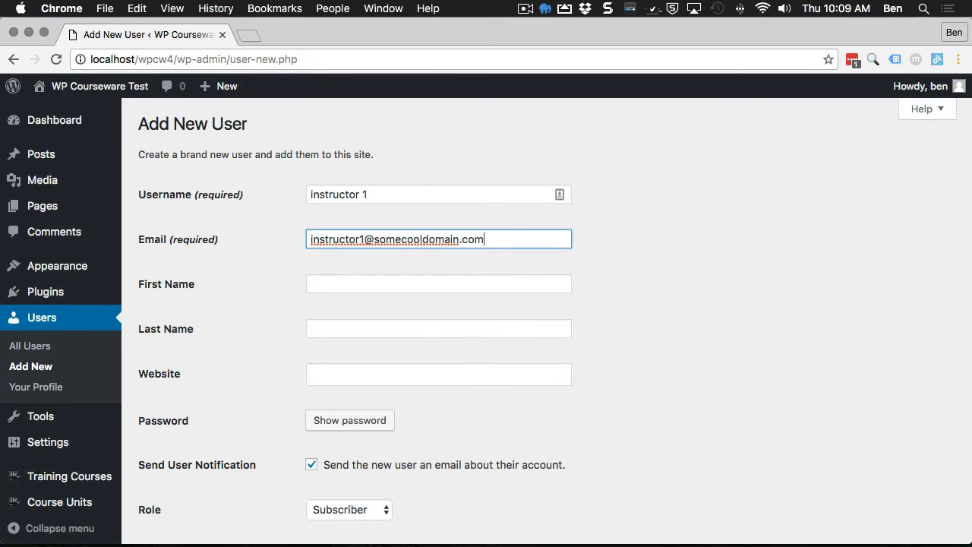
key("Tab")
type("ubst")
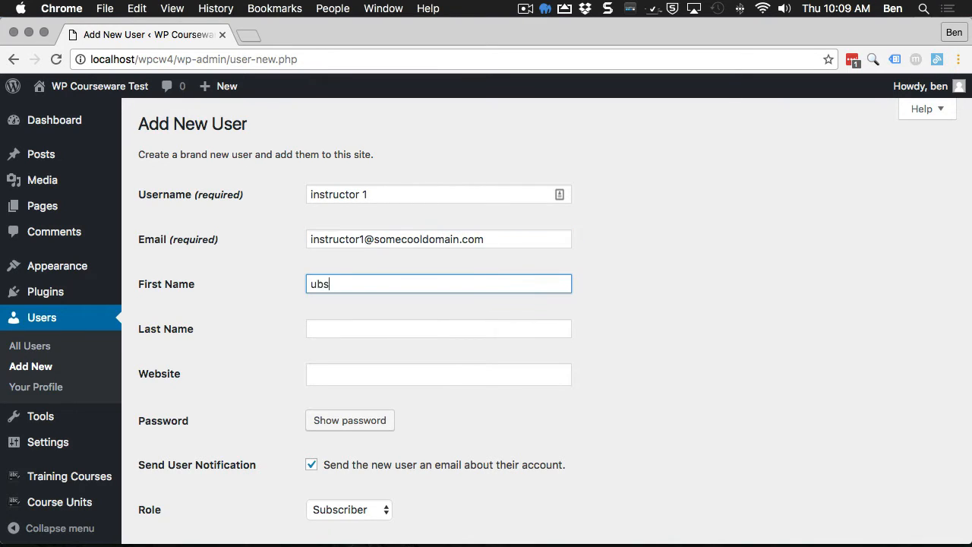
key("BackSpace")
key("BackSpace")
key("BackSpace")
key("BackSpace")
type("instructor")
key("Tab")
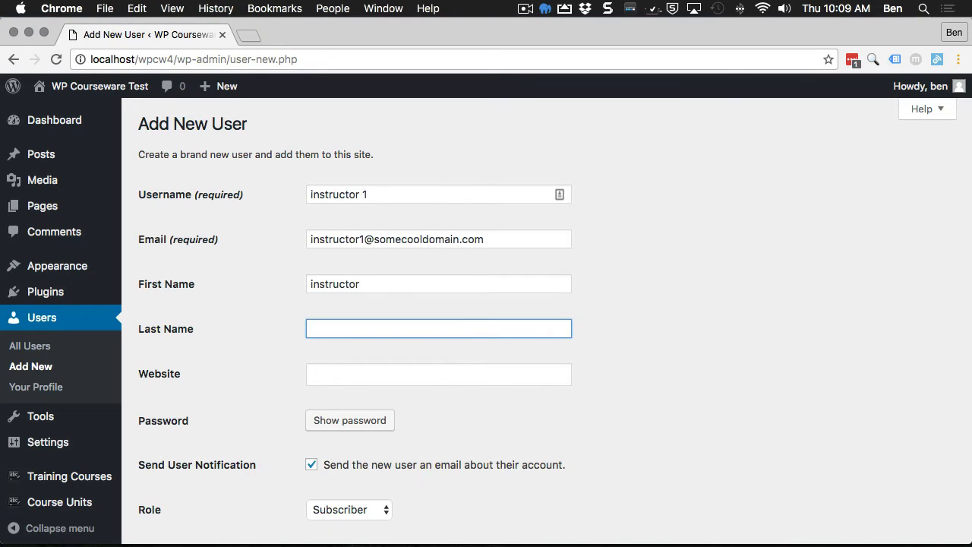
type("1")
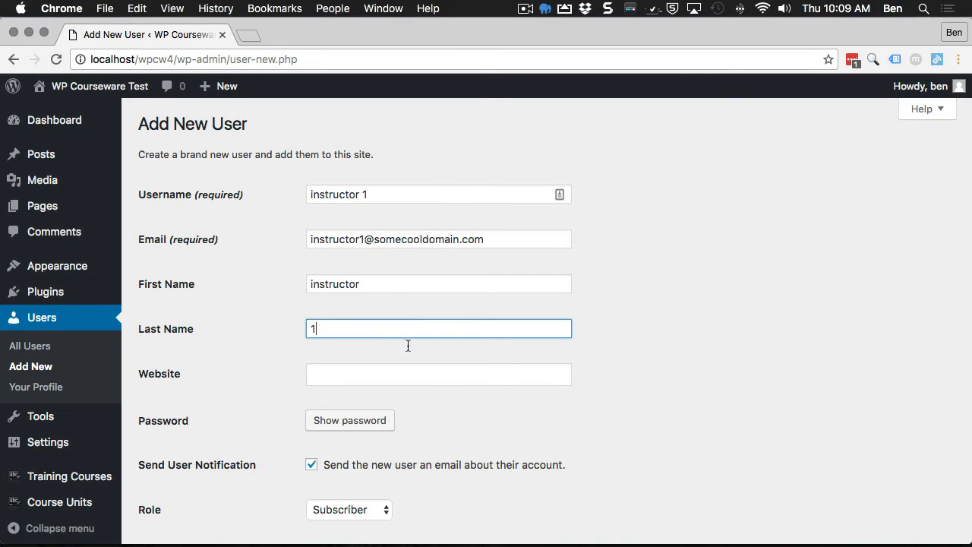
Step: Reveal the generated password and replace it with a simple weak password
left_click(349, 420)
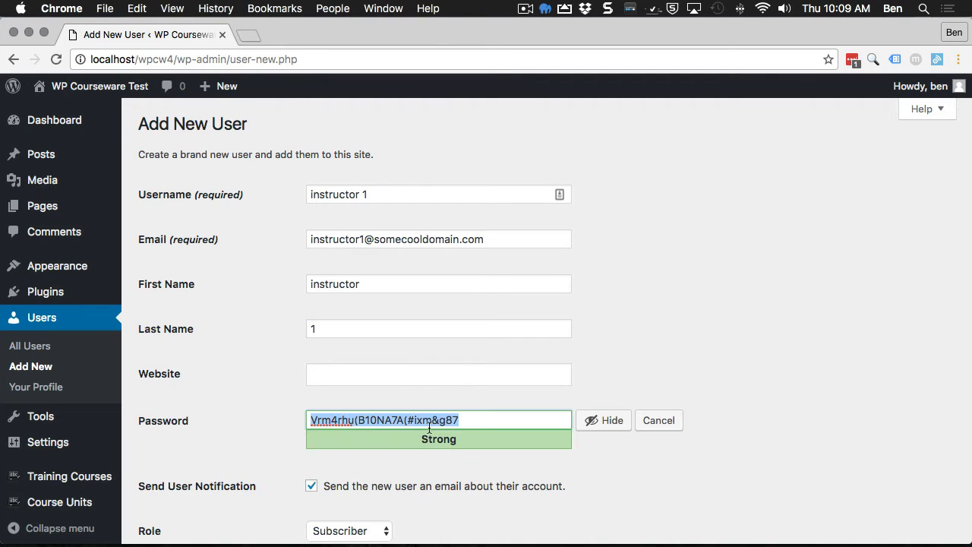
type("j")
type("assword")
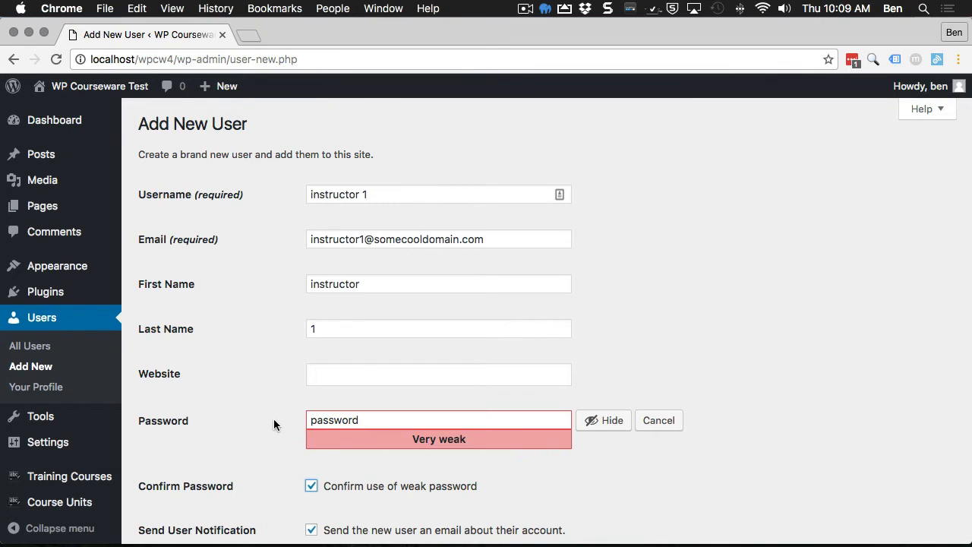
scroll(273, 424, "down", 5)
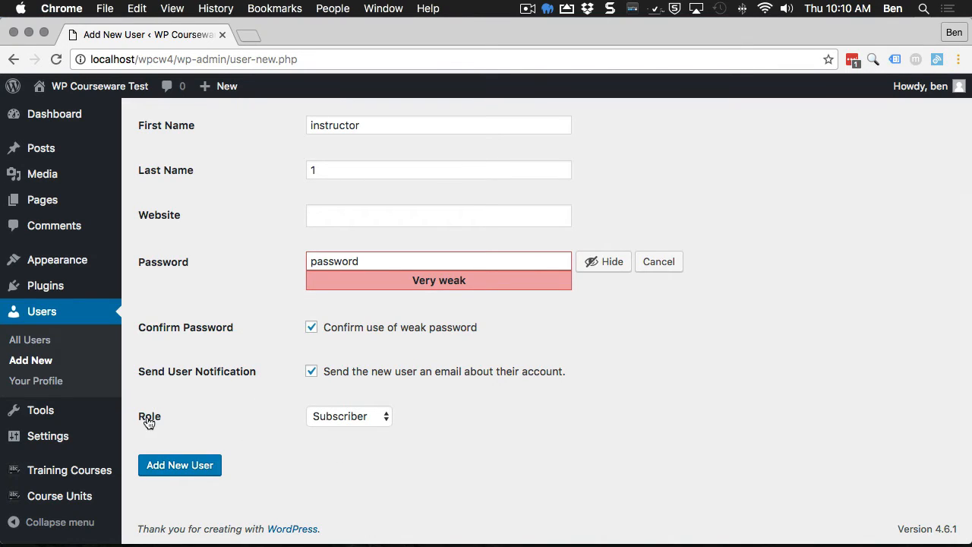
Step: Choose Instructor as the role and create the new user account
left_click(350, 417)
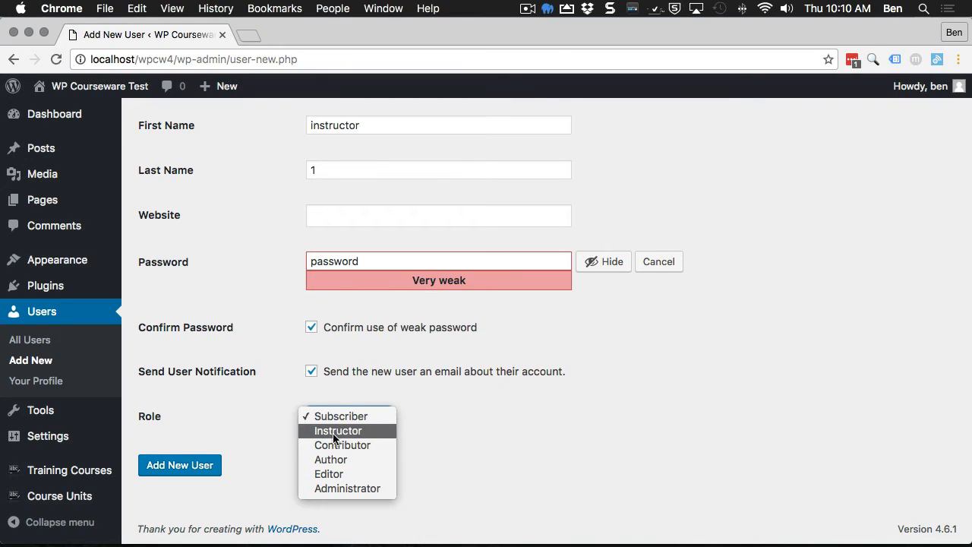
key("Escape")
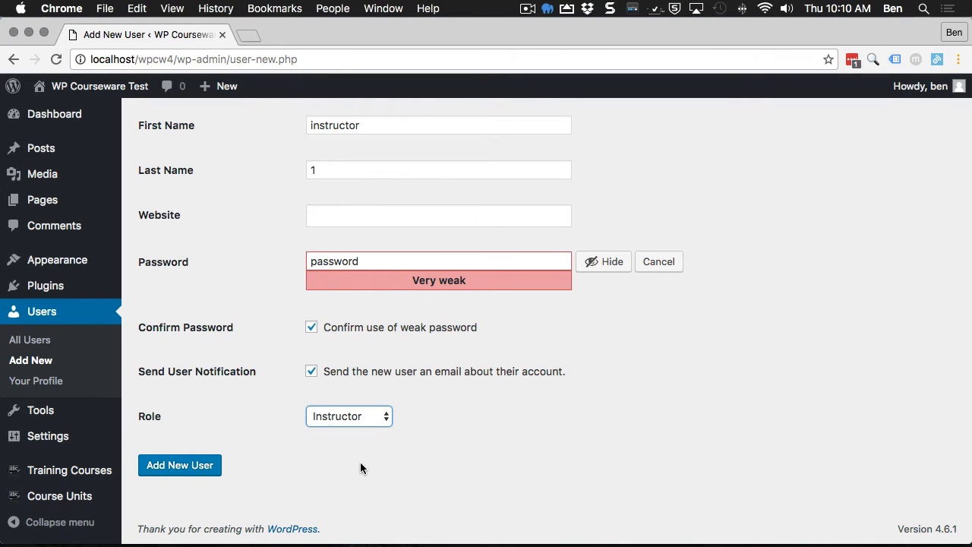
left_click(202, 472)
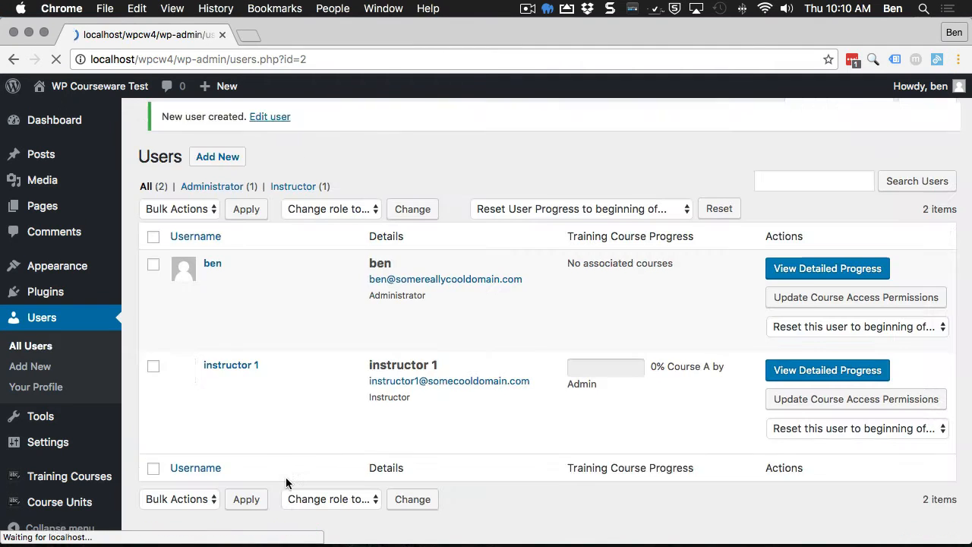
Step: Highlight the new account's Instructor role in the Users list, then switch to Firefox
double_click(392, 410)
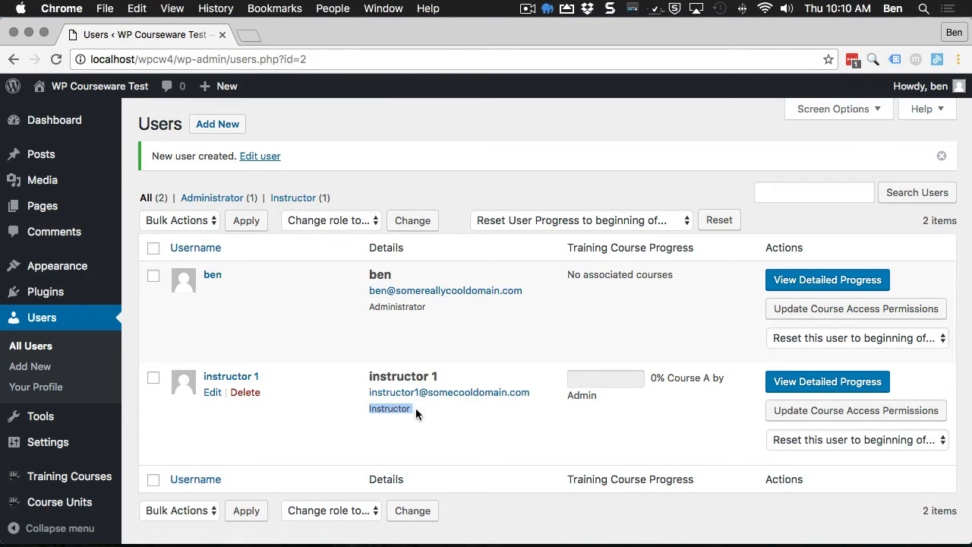
double_click(392, 409)
left_click(379, 431)
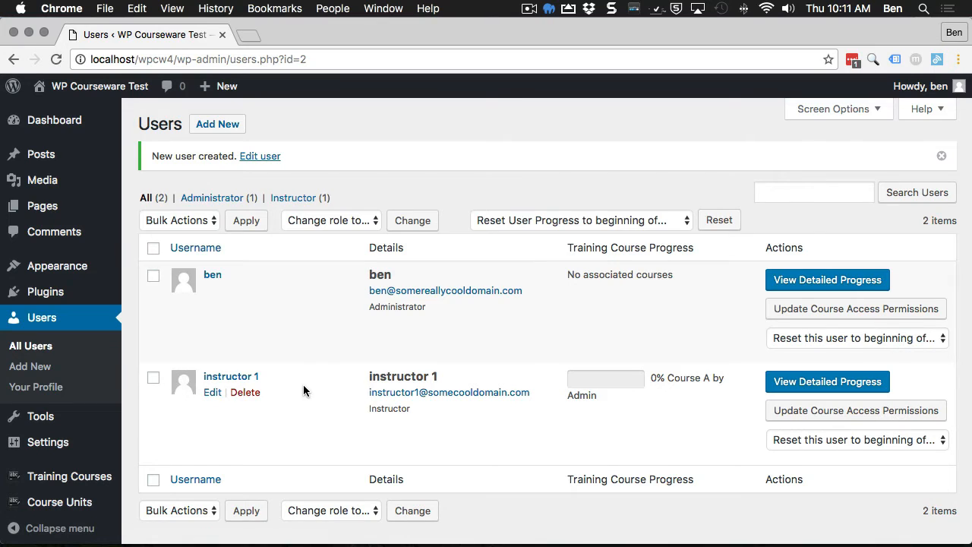
key("super+Tab")
key("super+Tab")
key("super+Tab")
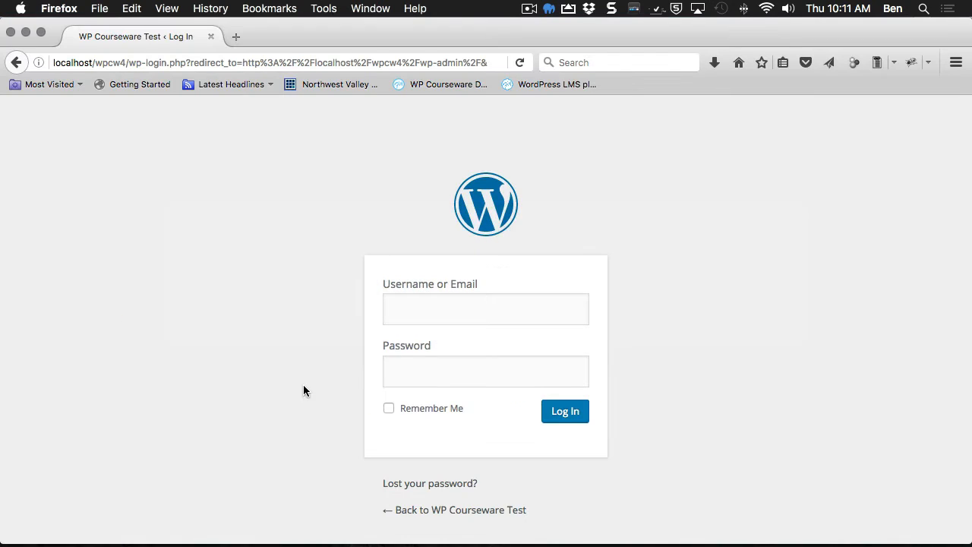
Step: Log in with the instructor's username and password
left_click(425, 309)
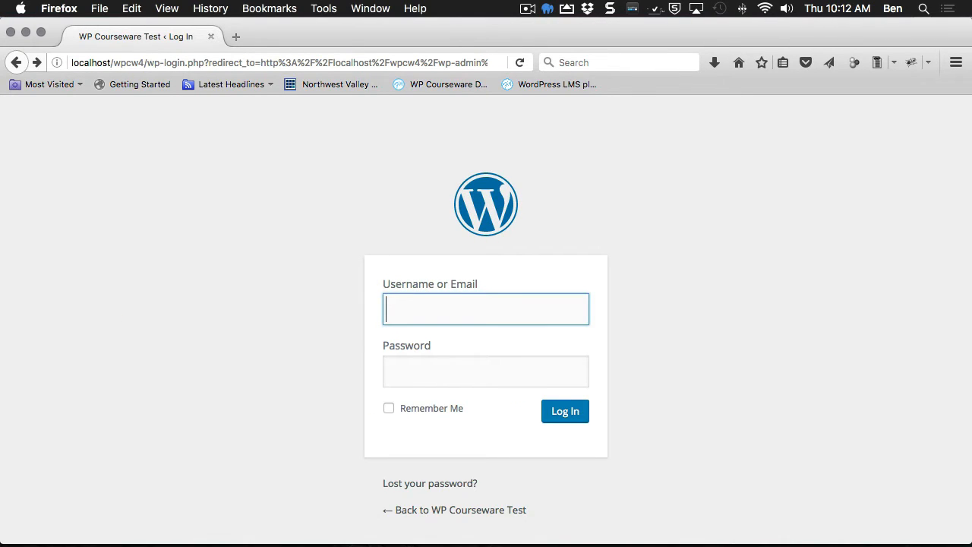
type("instructor")
key("BackSpace")
key("BackSpace")
type("ructor 1")
key("Tab")
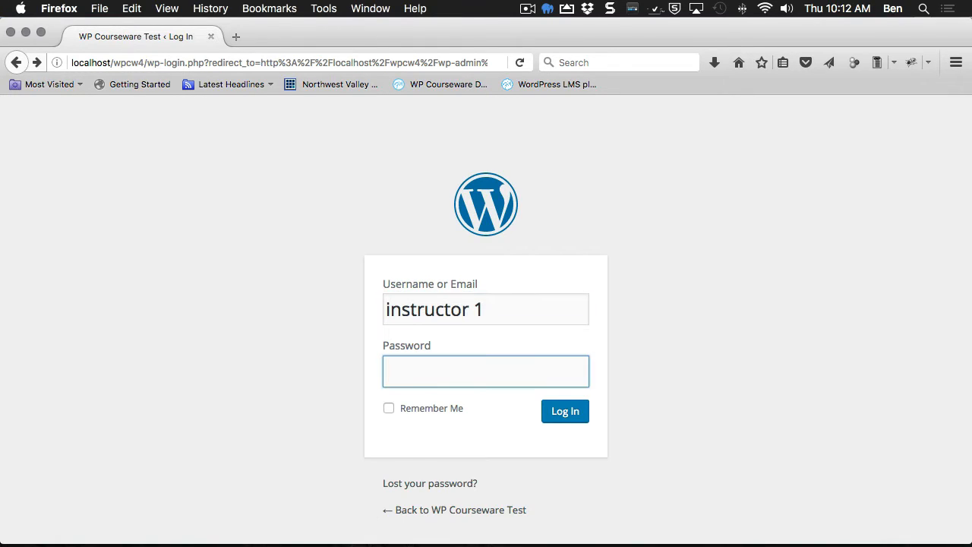
type("••••••••")
key("Return")
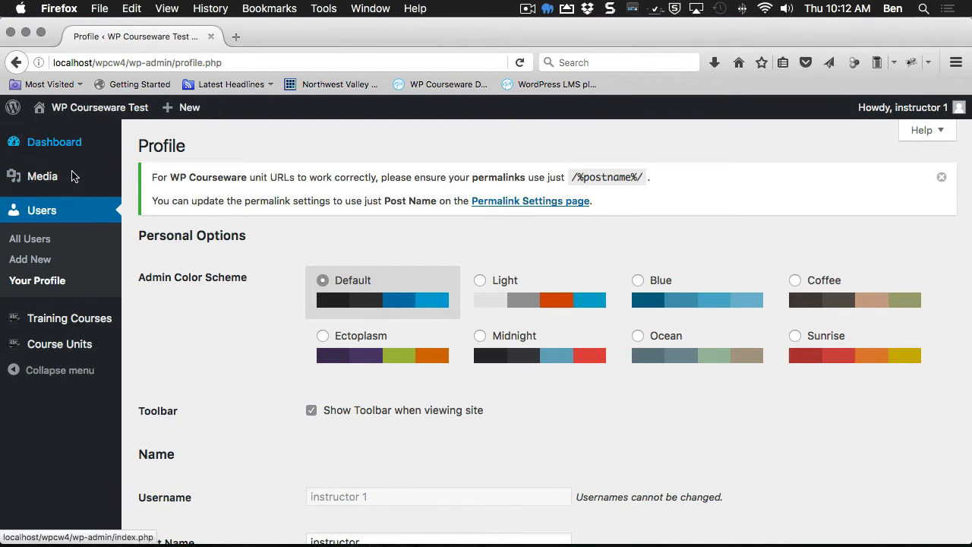
mouse_move(67, 357)
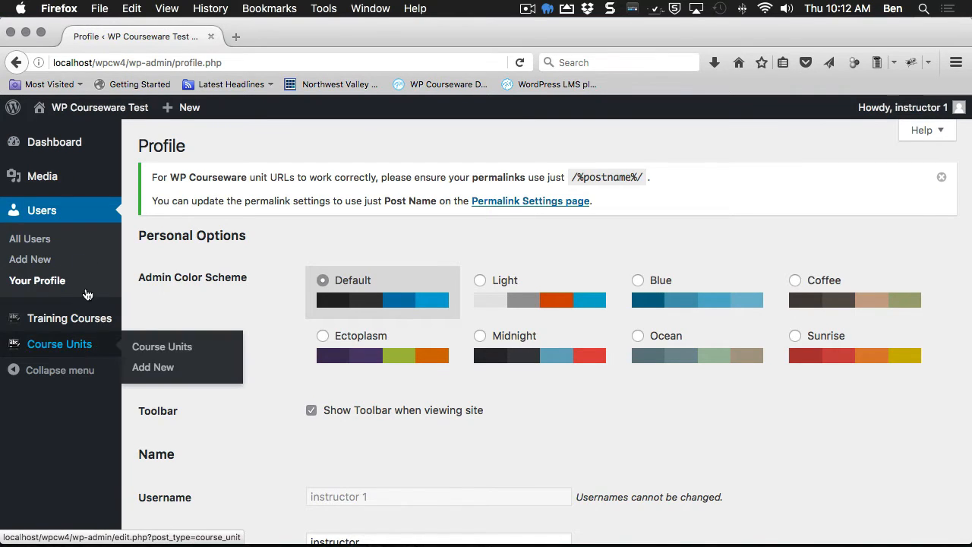
mouse_move(53, 326)
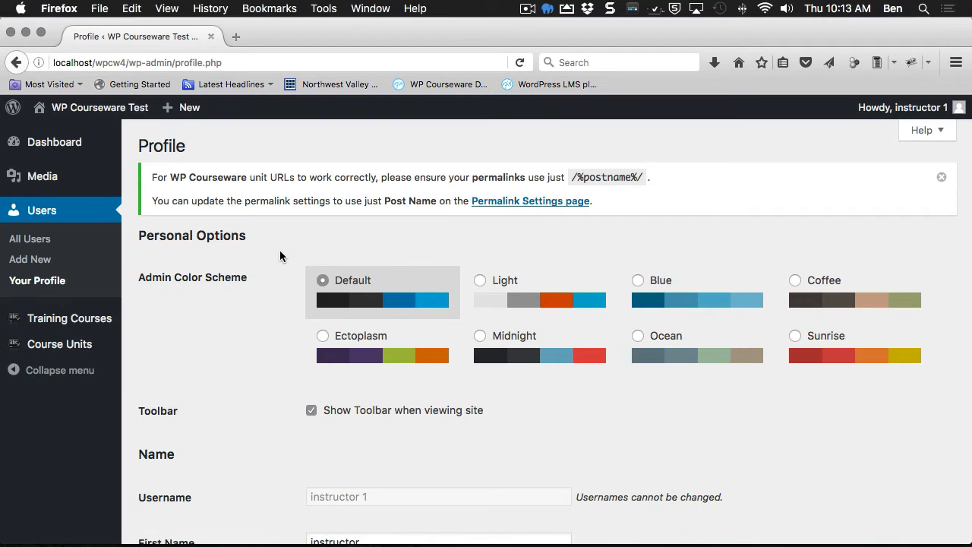
Step: From the instructor account, visit Media and then the Users list showing two users
left_click(41, 177)
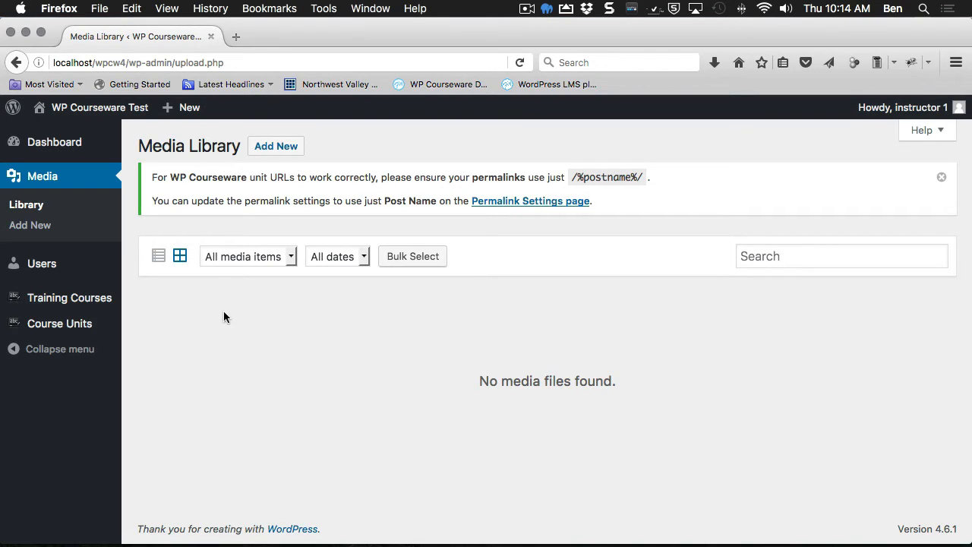
left_click(47, 270)
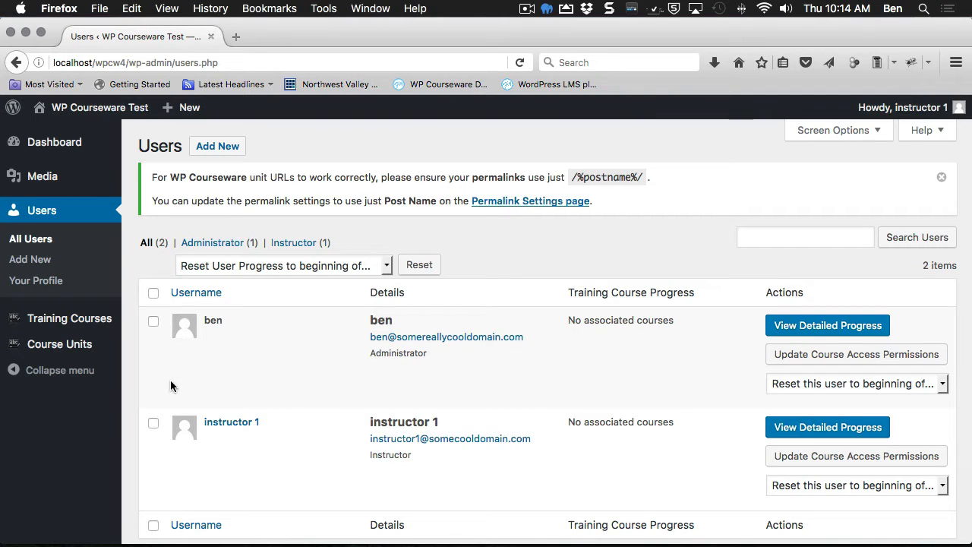
scroll(299, 387, "down", 1)
scroll(299, 388, "up", 1)
left_click(154, 424)
left_click(154, 423)
left_click(803, 458)
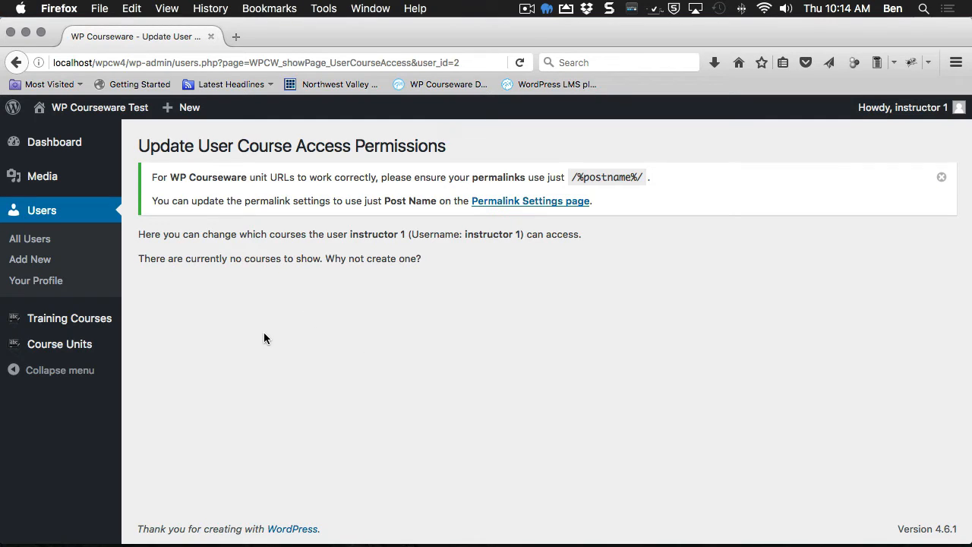
key("super+Left")
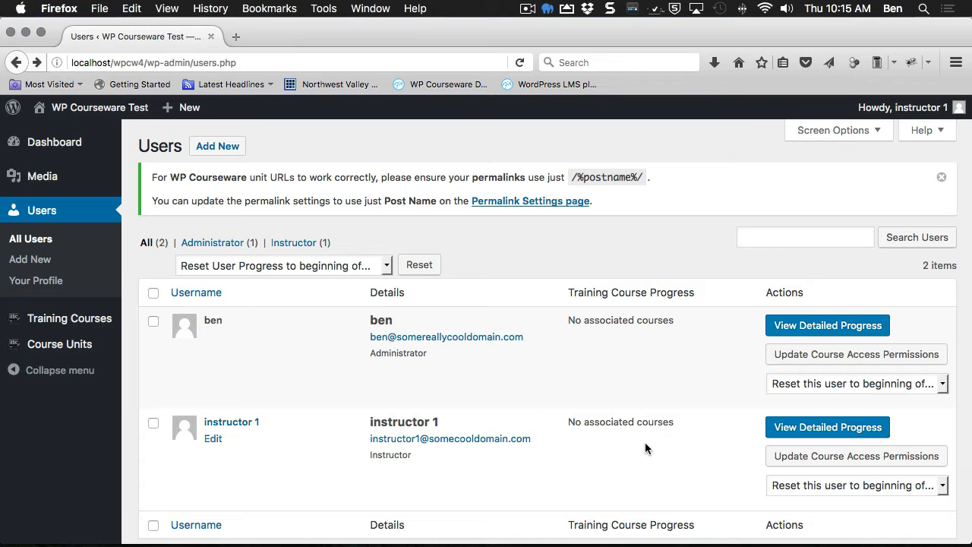
Step: Open the instructor's My Training Courses page, which shows no courses
left_click(85, 324)
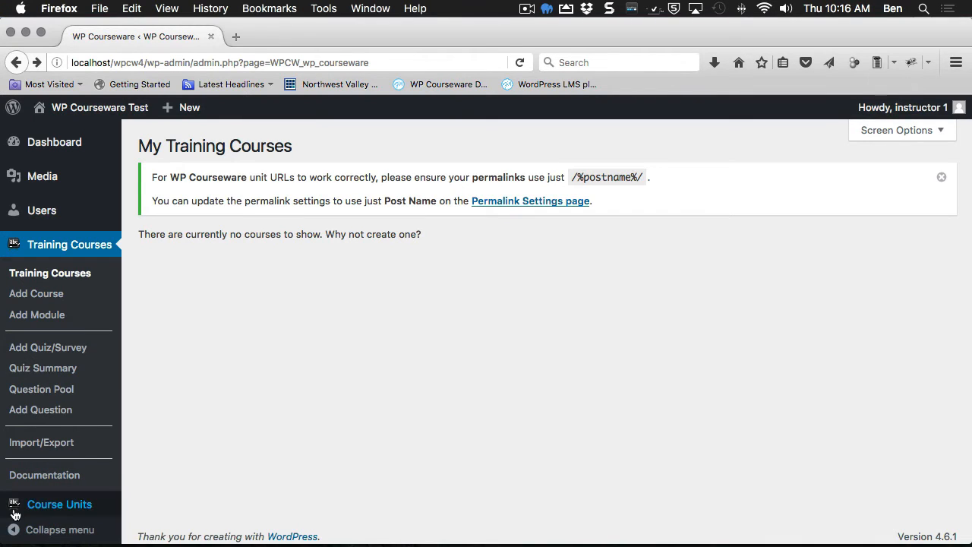
mouse_move(43, 520)
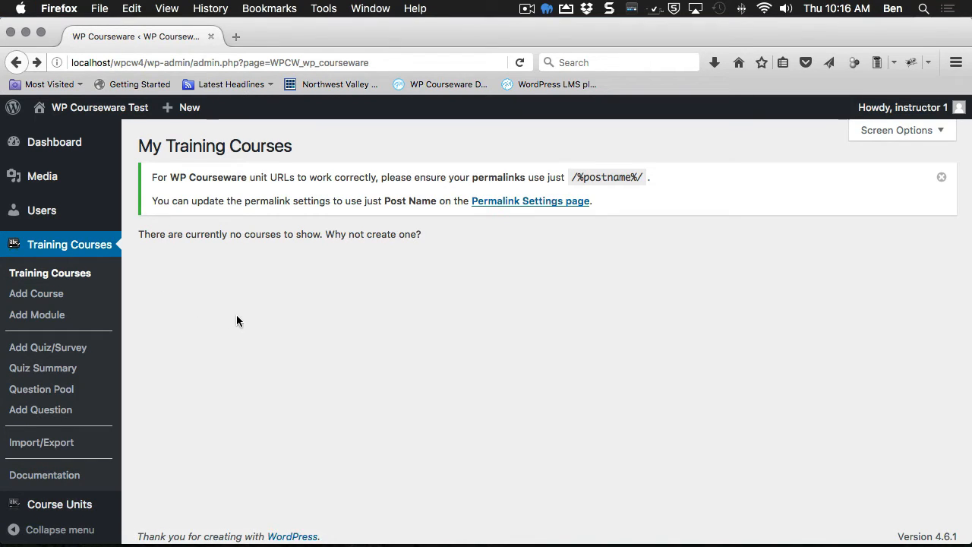
Step: Create and save the course 'Course 1 by Instructor 1', with its title copied into the description
left_click(37, 293)
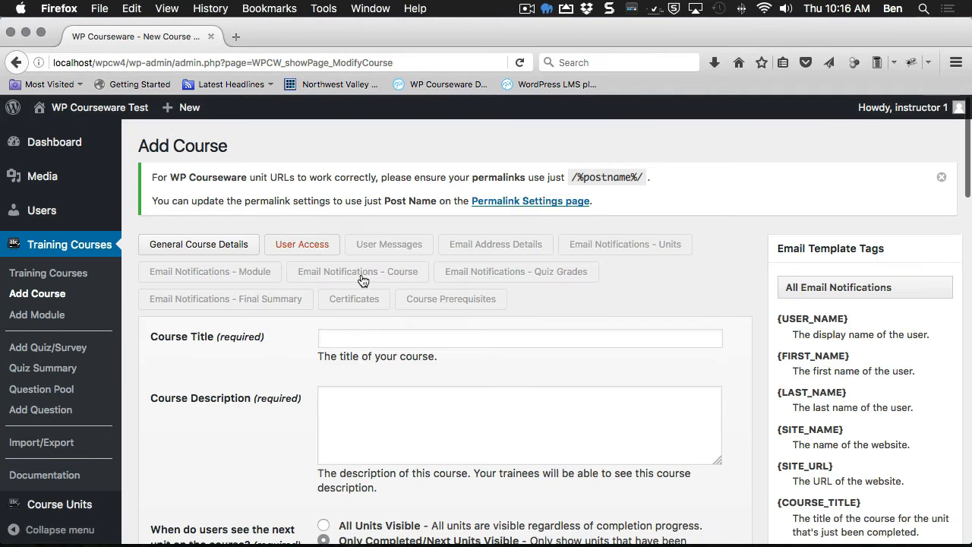
left_click(327, 338)
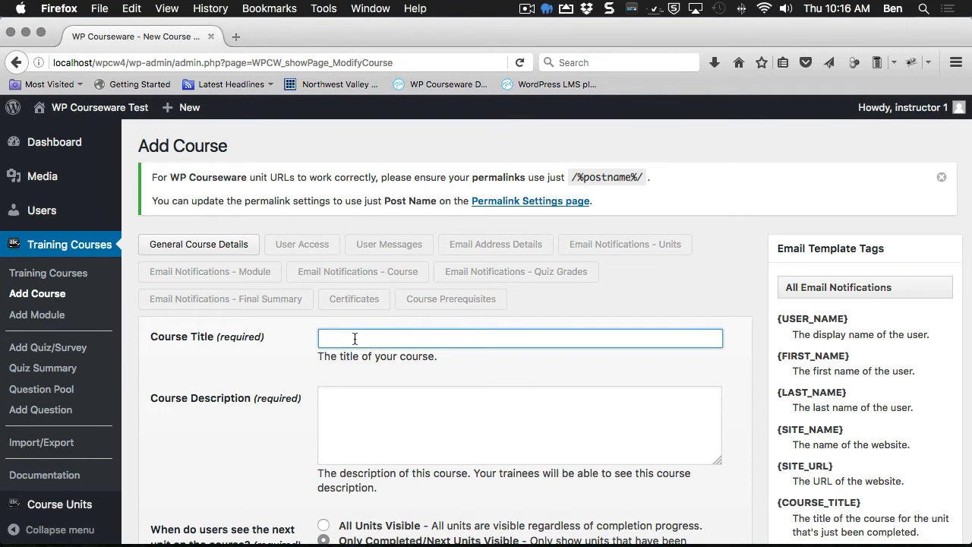
type("Course 1 by Instructor 1")
key("ctrl+a")
key("ctrl+c")
left_click(384, 395)
key("ctrl+v")
scroll(392, 430, "down", 3)
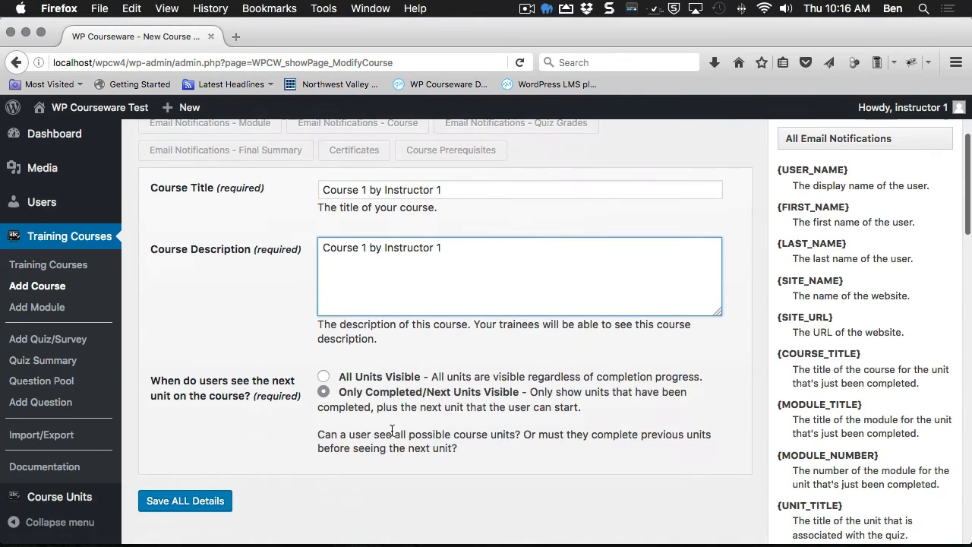
left_click(219, 501)
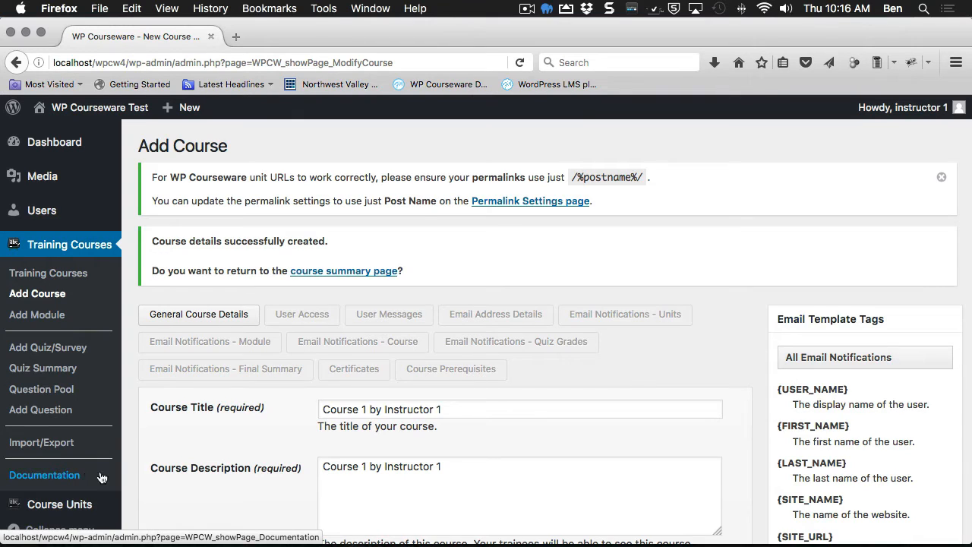
left_click(361, 375)
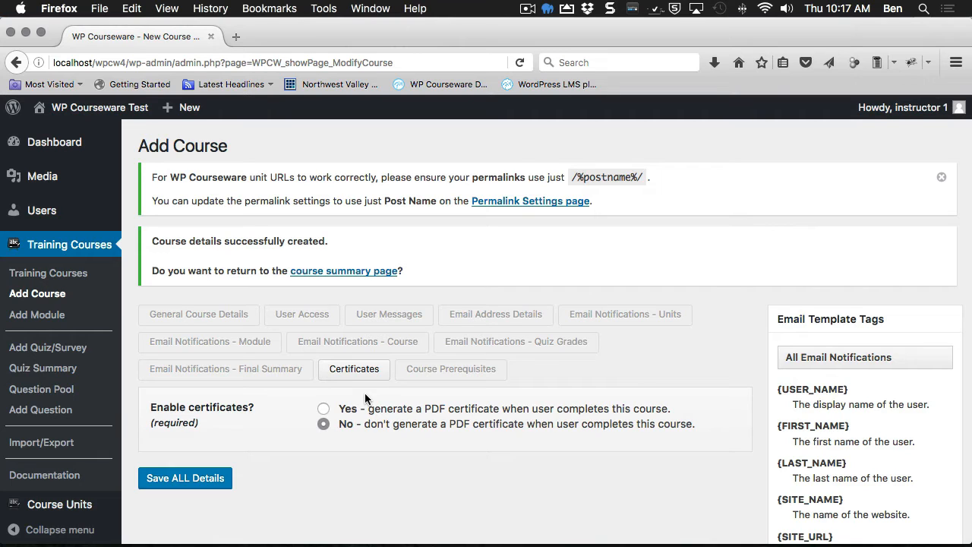
Step: Set Enable certificates to Yes for Course 1 by Instructor 1 and save all details
left_click(339, 413)
scroll(360, 414, "down", 5)
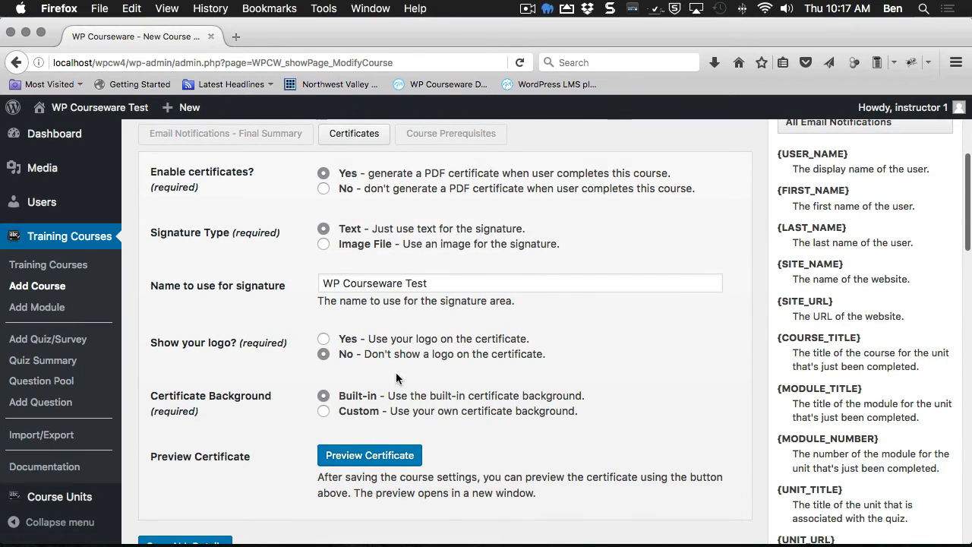
scroll(414, 251, "up", 1)
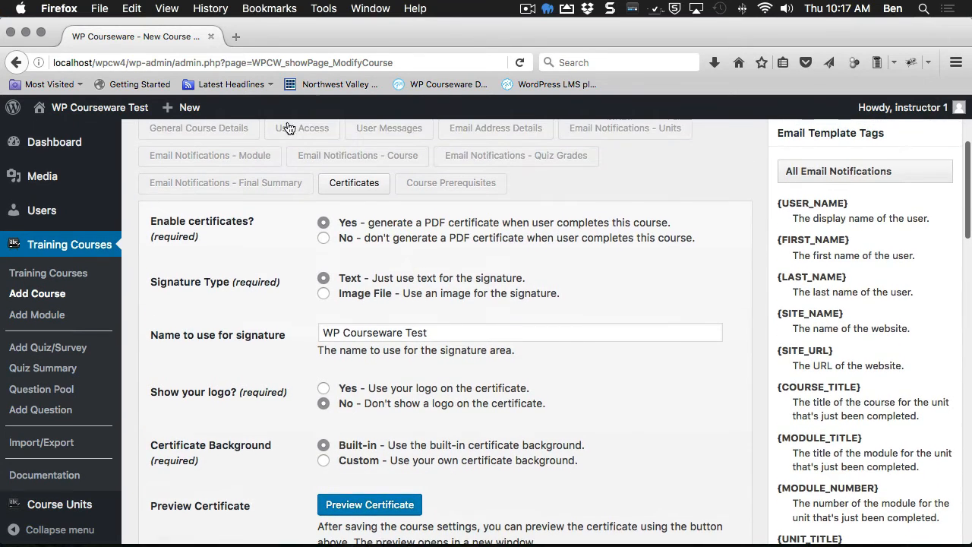
scroll(394, 377, "down", 2)
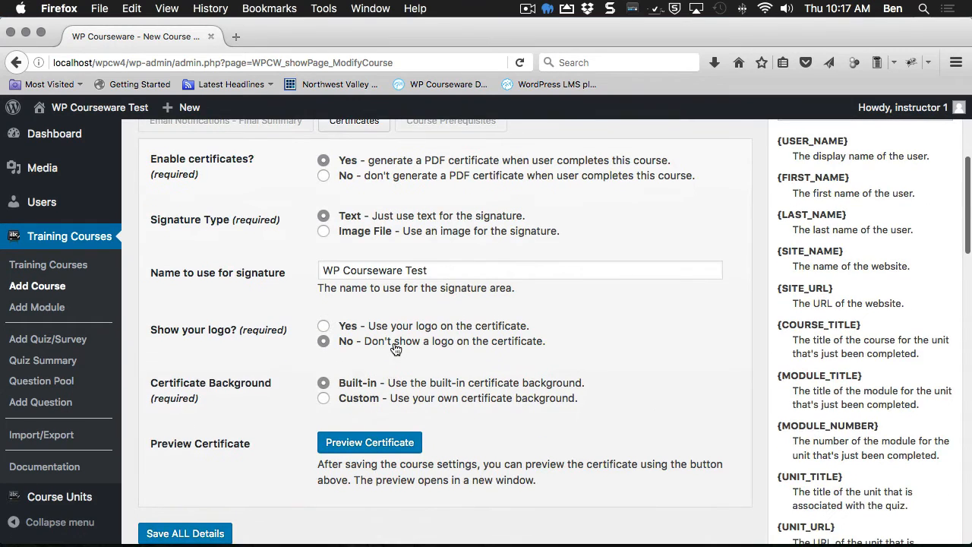
scroll(410, 418, "down", 1)
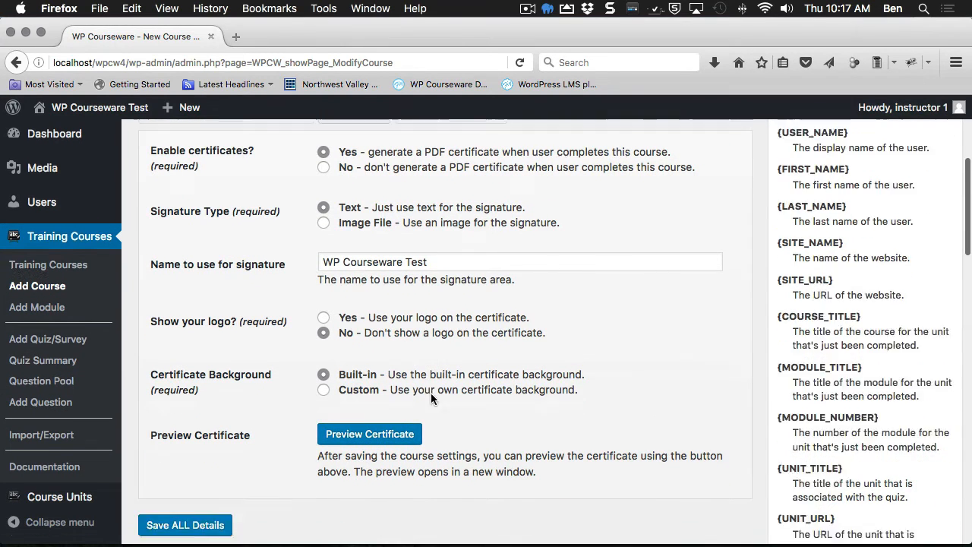
scroll(279, 321, "up", 2)
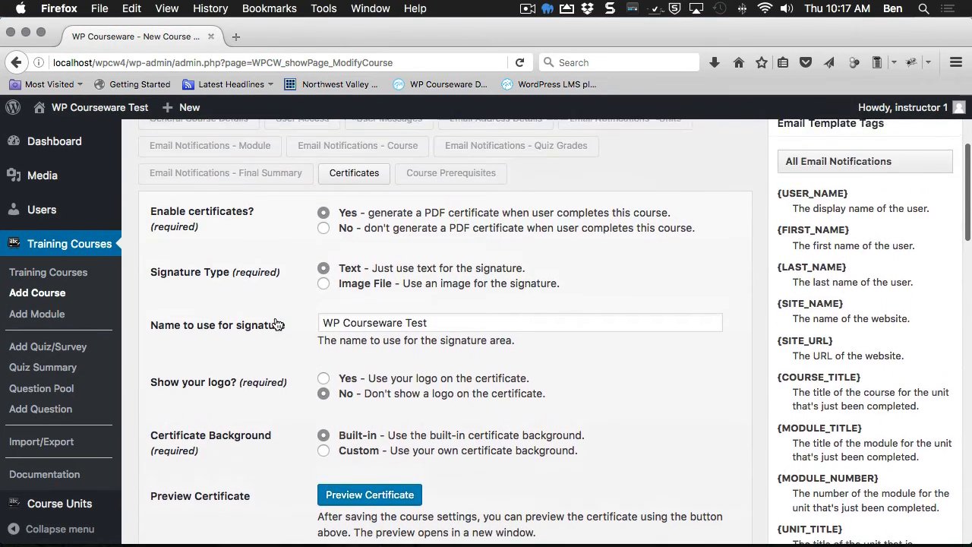
scroll(243, 410, "down", 4)
left_click(213, 474)
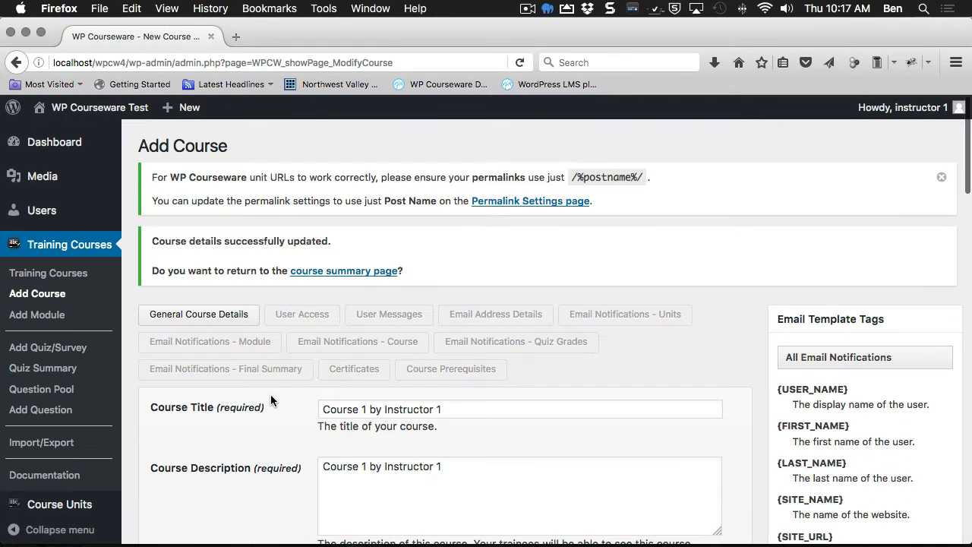
Step: Add a new module titled 'module 1 by Instructor 1' with its title copied as the description
left_click(43, 316)
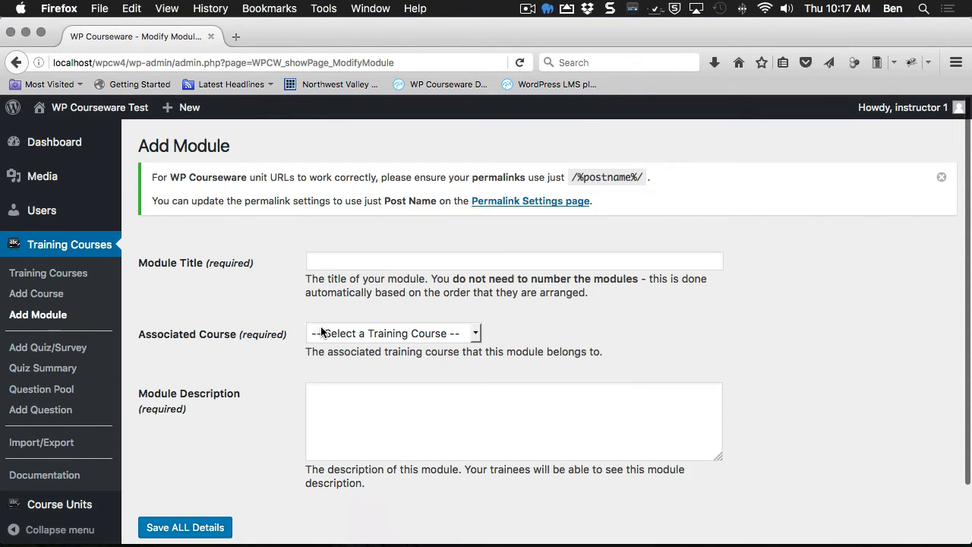
left_click(347, 263)
type("module")
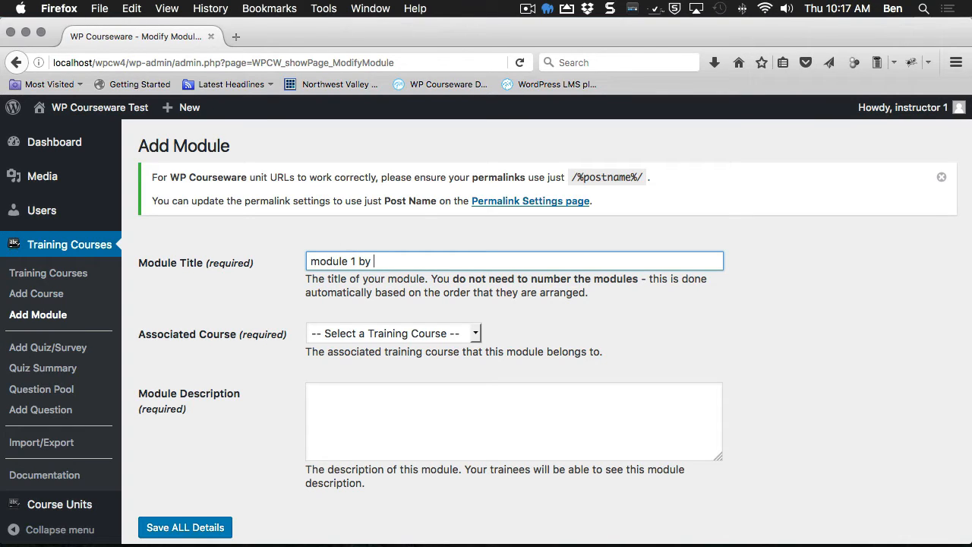
type("1 by Instruco")
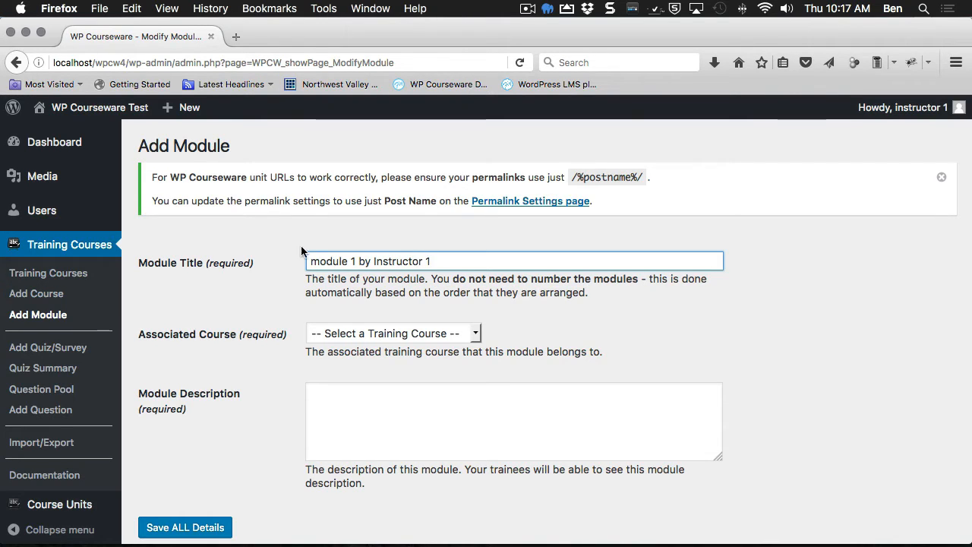
left_click_drag(447, 262, 363, 269)
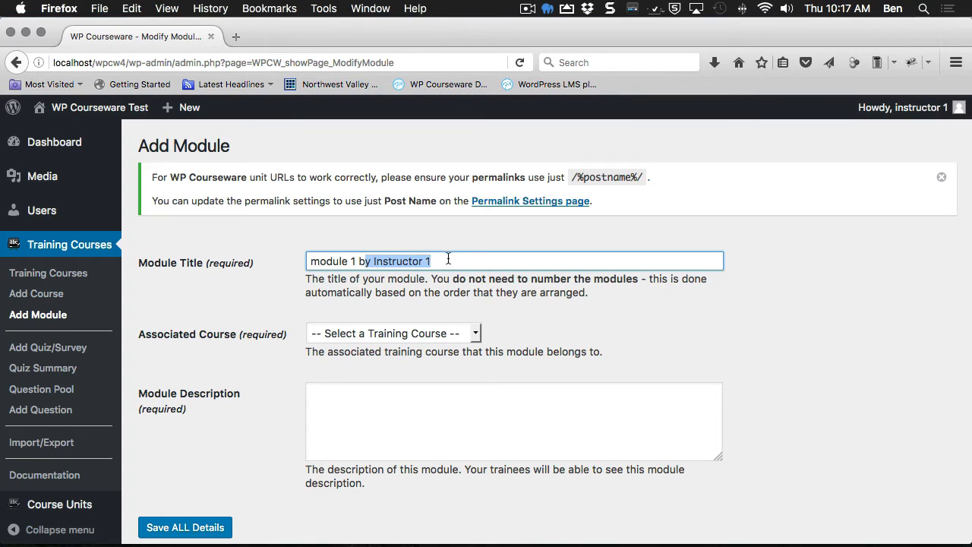
left_click(458, 266)
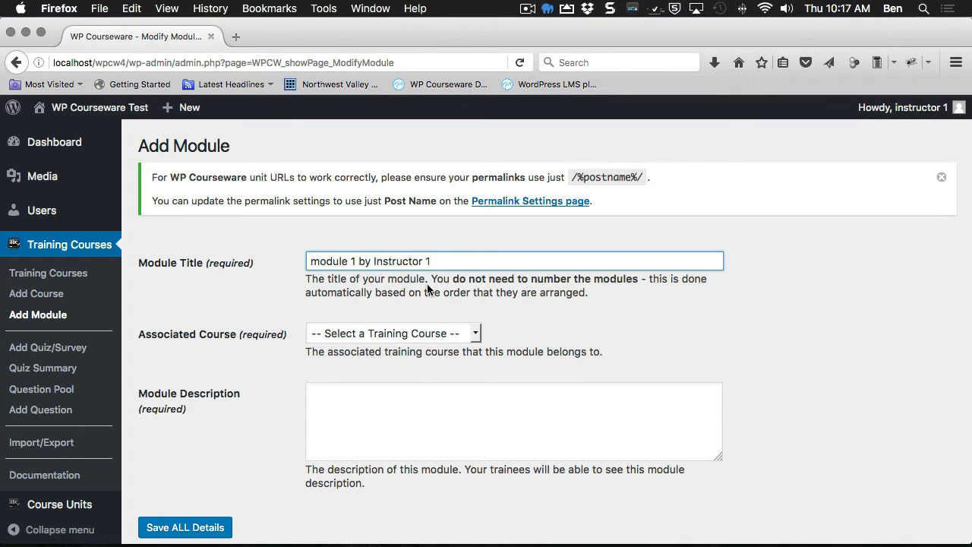
key("super+a")
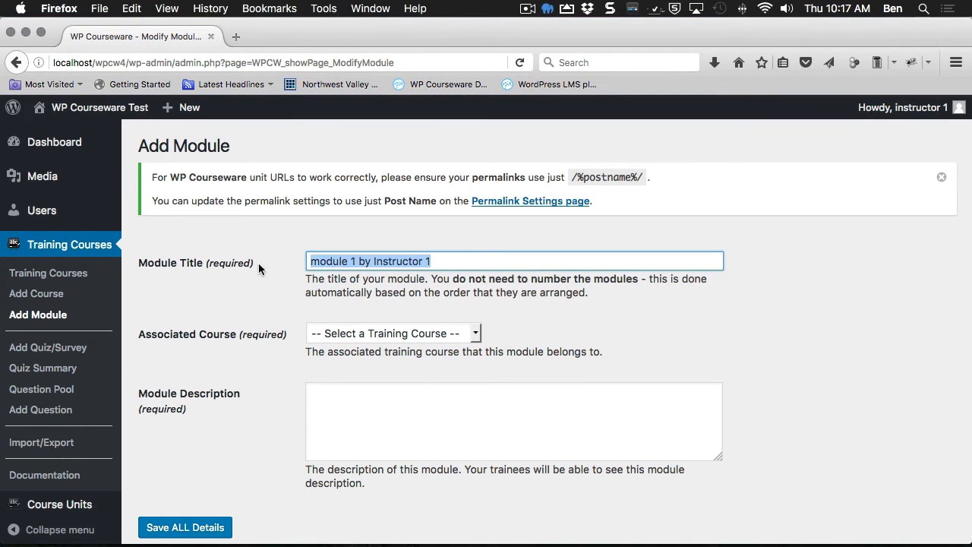
left_click(372, 425)
key("super+v")
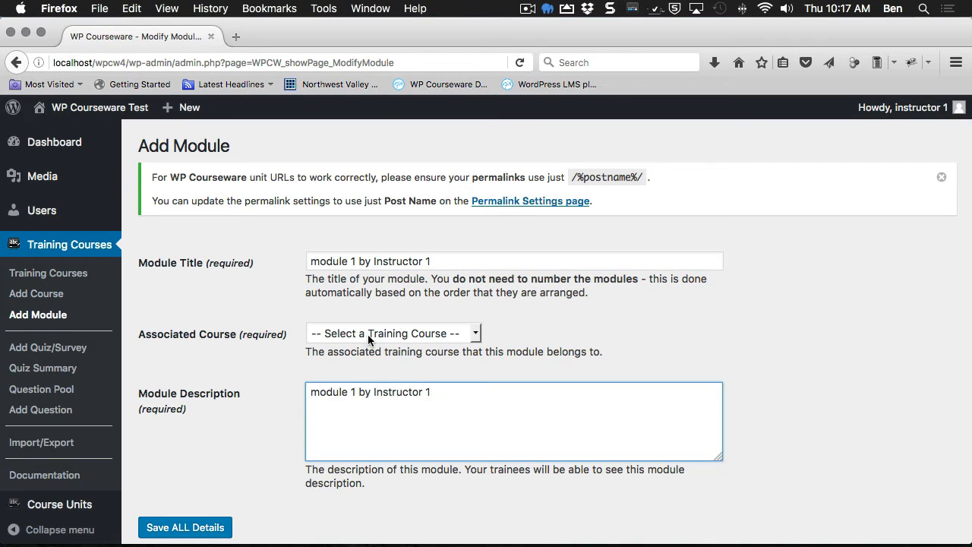
Step: Assign the module to Course 1 by Instructor 1 and save all details
left_click(367, 334)
left_click(368, 363)
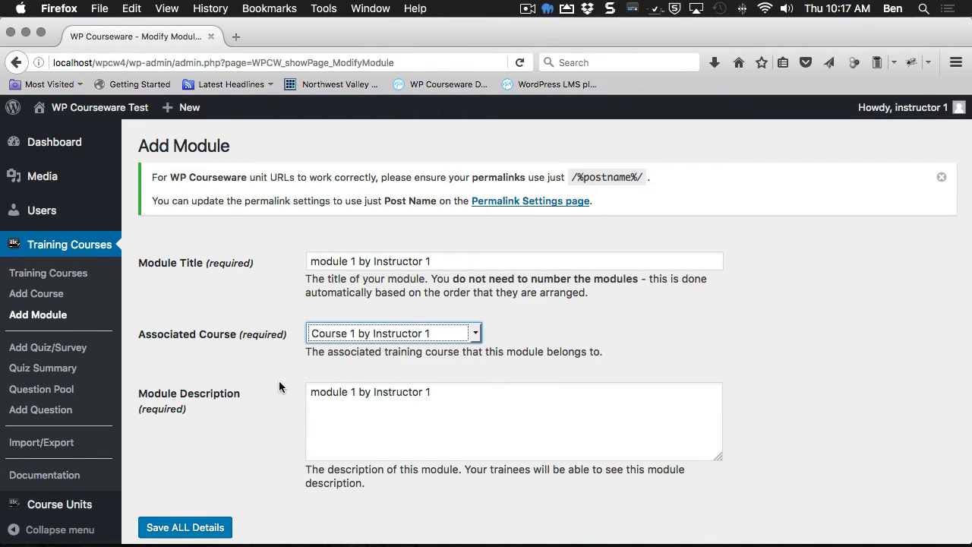
left_click(261, 431)
left_click(200, 524)
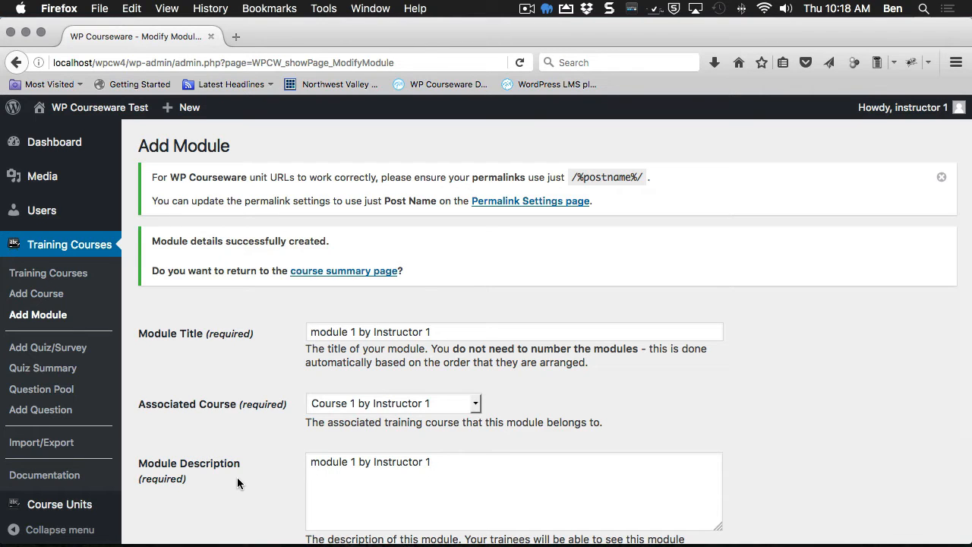
scroll(324, 455, "down", 3)
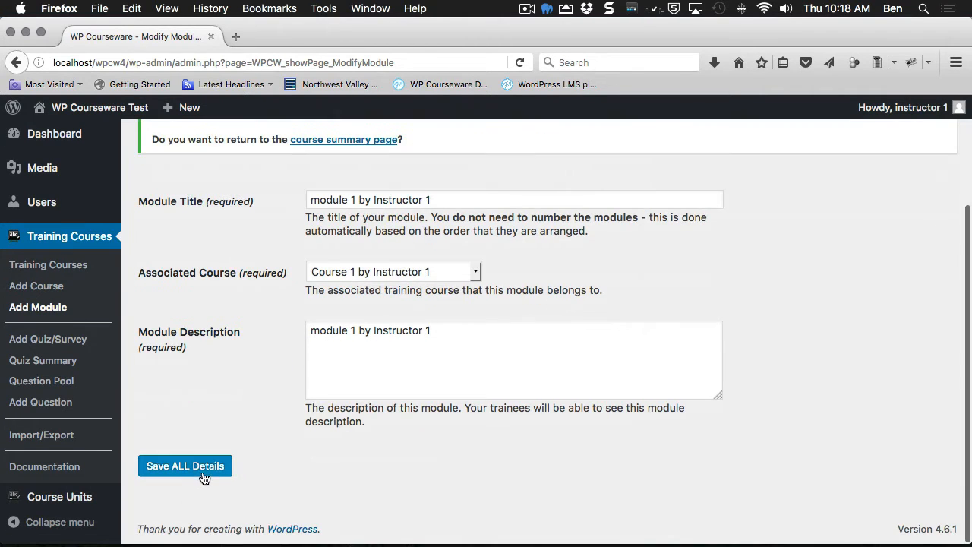
scroll(241, 414, "up", 3)
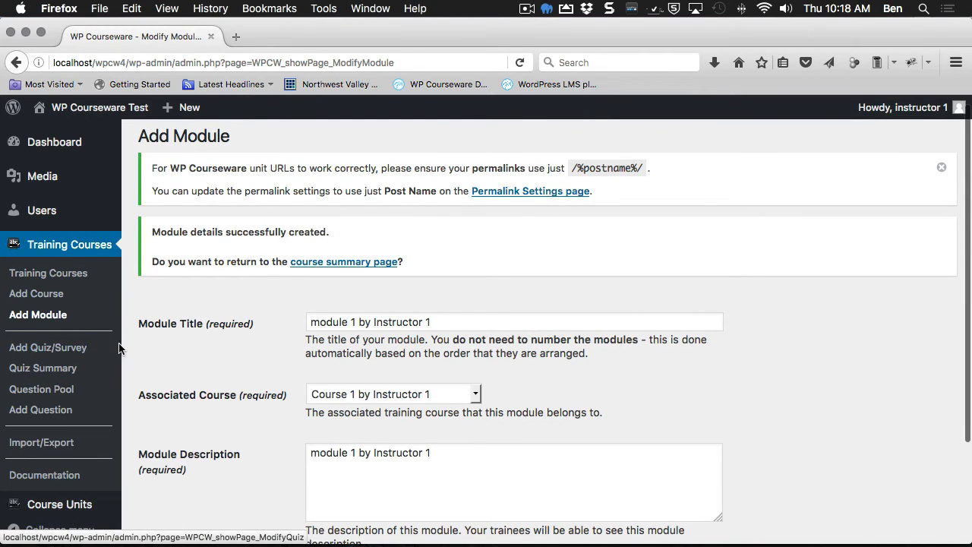
Step: Add a new quiz titled 'Quiz 1 by Instructor 1', reuse the title as its description, and save its settings
left_click(38, 349)
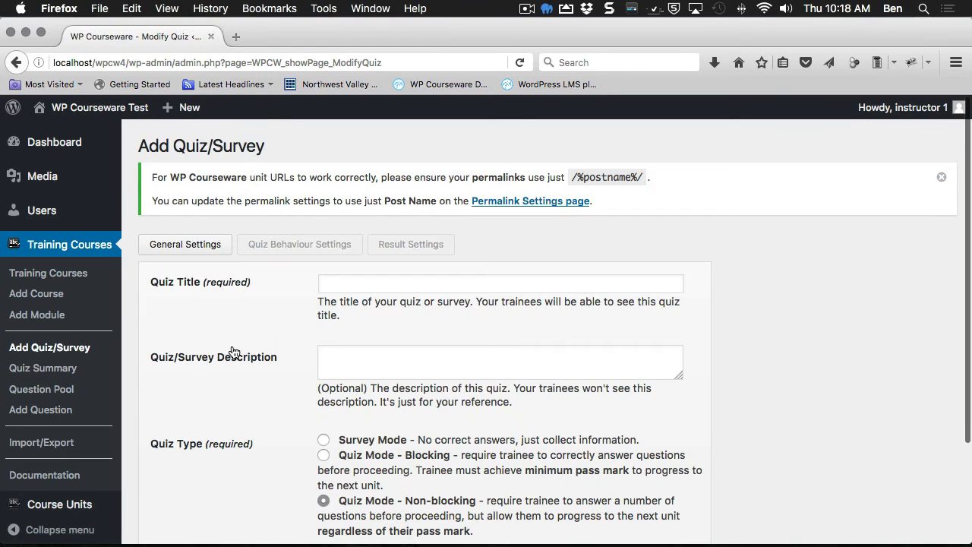
left_click(351, 288)
type("Quiz 1 ")
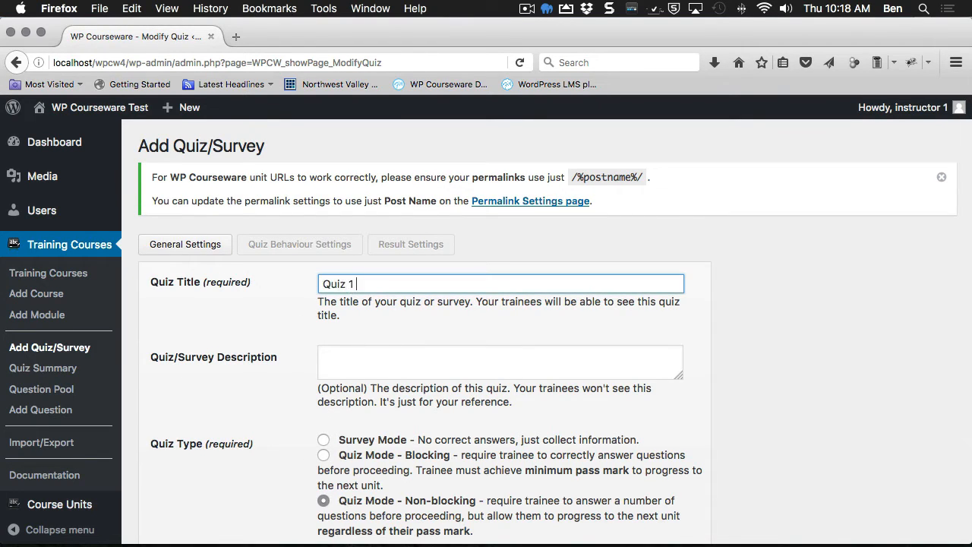
type("by Instructor 1")
key("super+a")
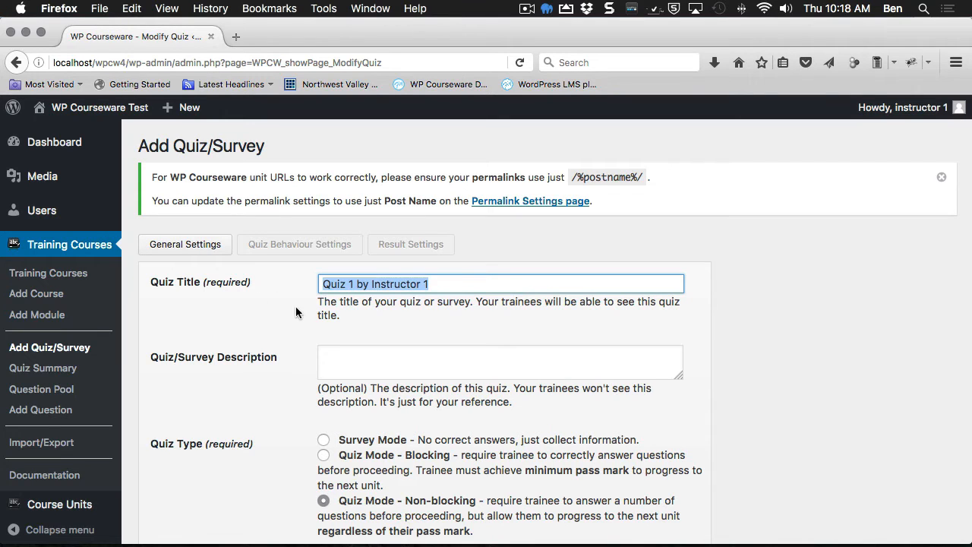
key("super+c")
left_click(355, 360)
key("super+v")
scroll(354, 380, "down", 3)
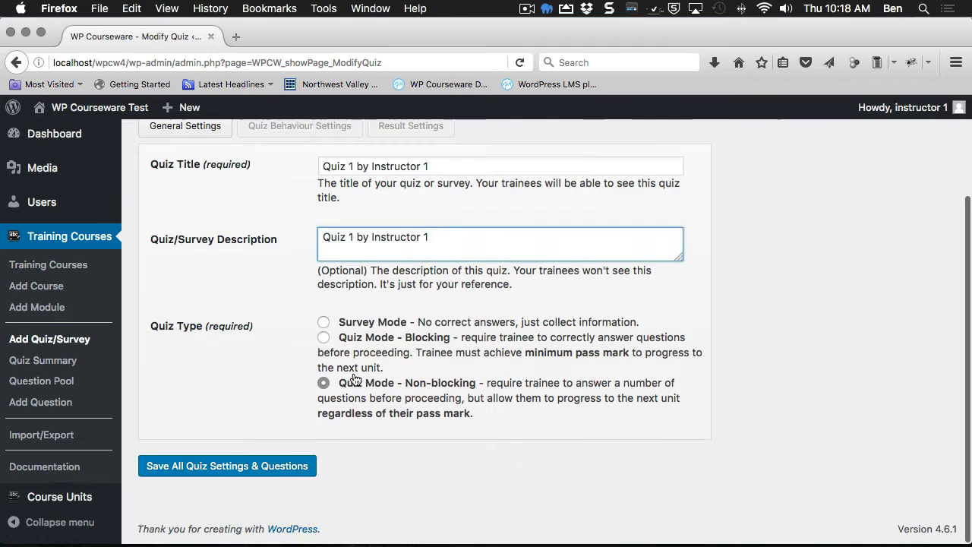
left_click(278, 466)
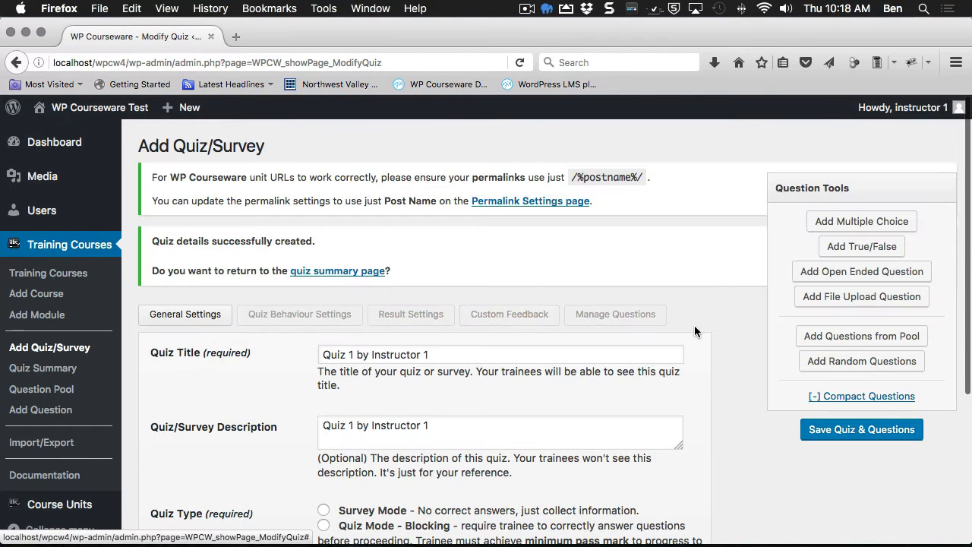
Step: Add a True/False question 'True False Question by Ins', answer True, tag 'instructor 1', and save the quiz
left_click(642, 315)
left_click(854, 246)
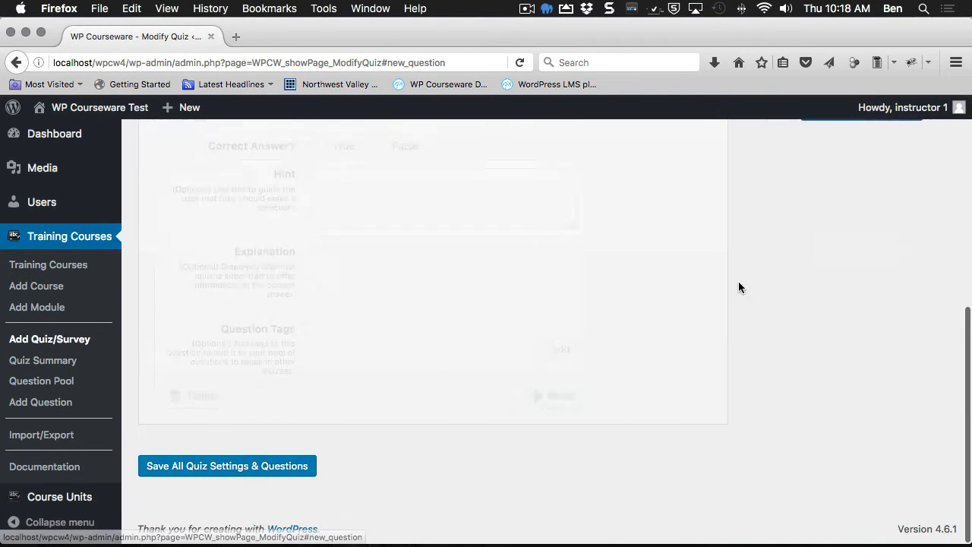
left_click(357, 229)
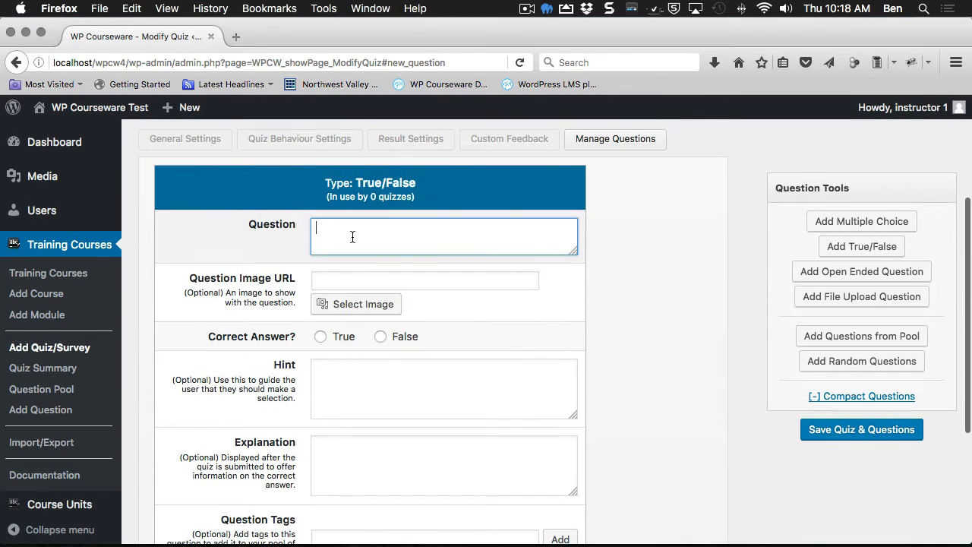
type("True F")
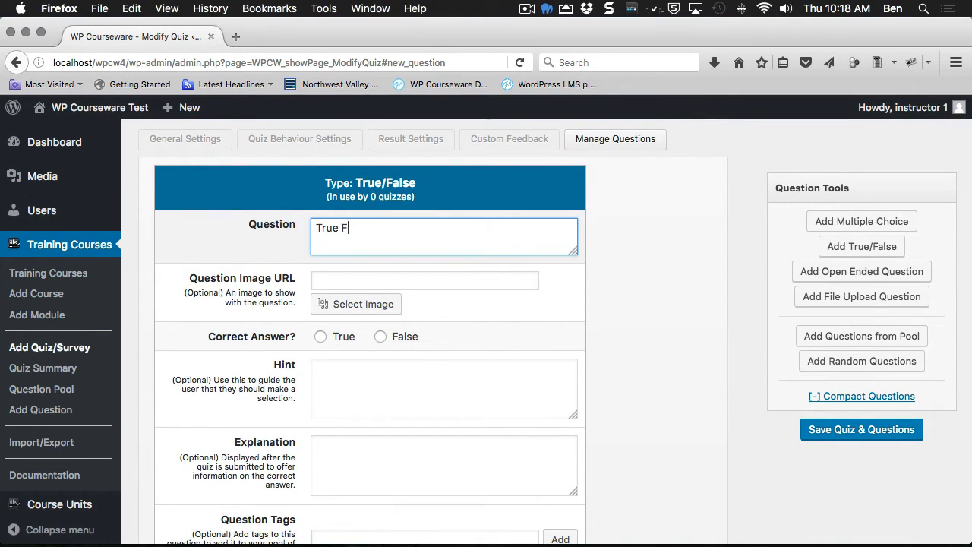
type("alse Question by Instructor 1")
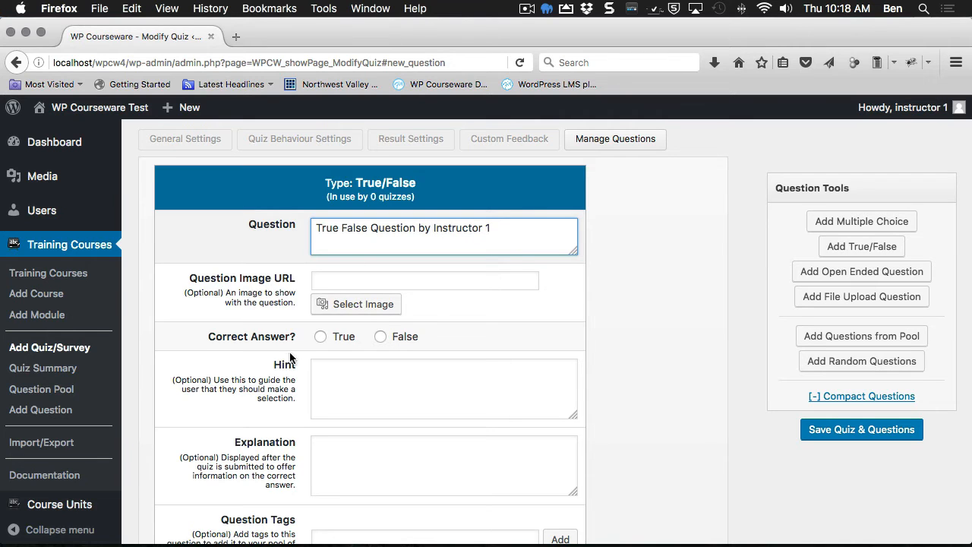
left_click(321, 336)
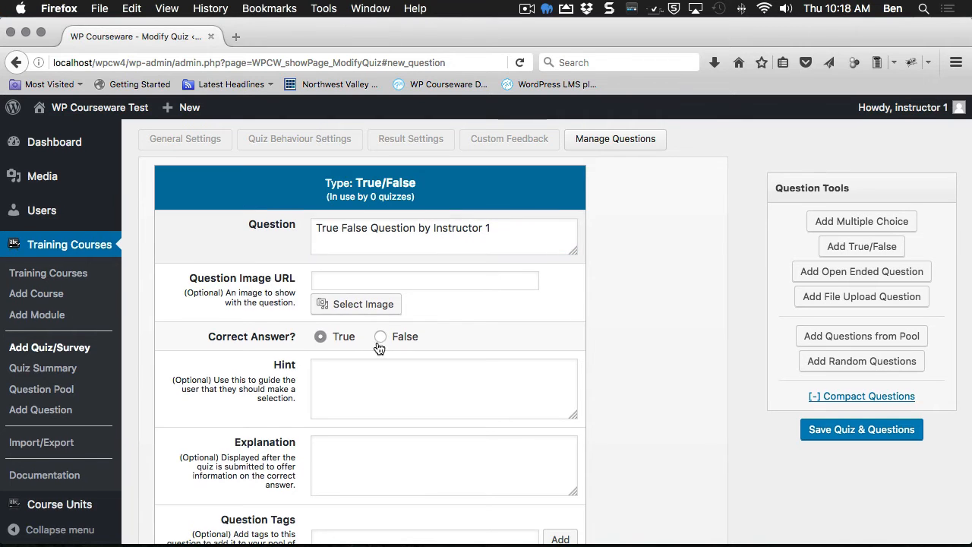
scroll(377, 347, "down", 5)
left_click(354, 350)
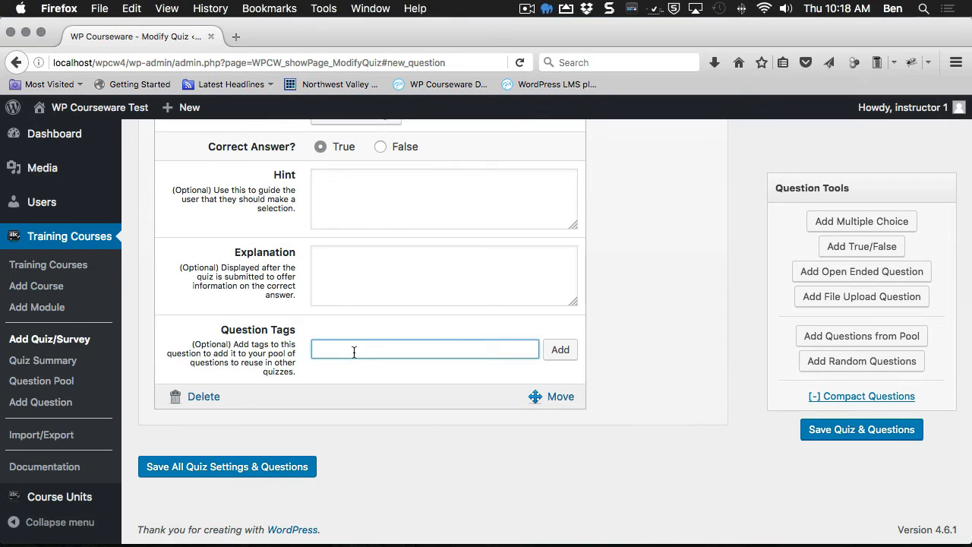
type("instructor 1")
key("Return")
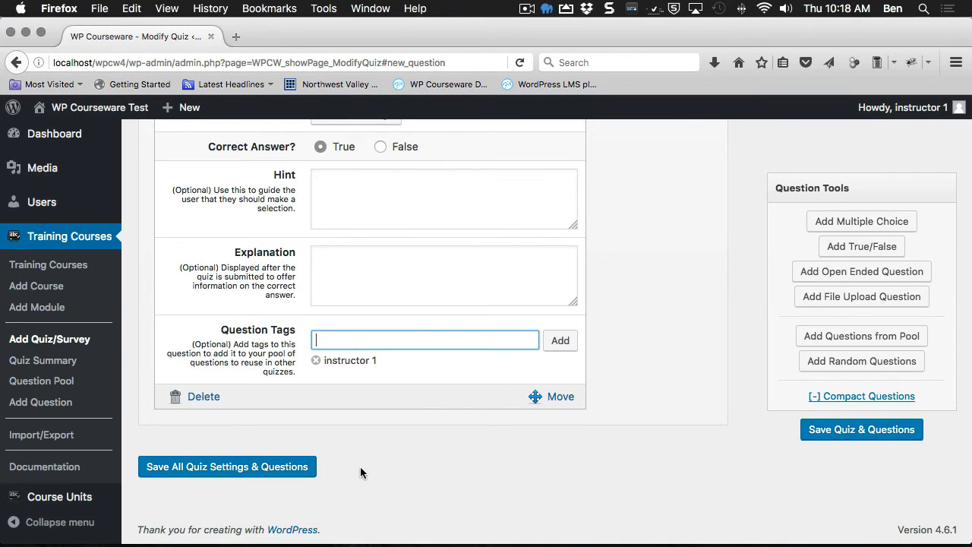
left_click(280, 465)
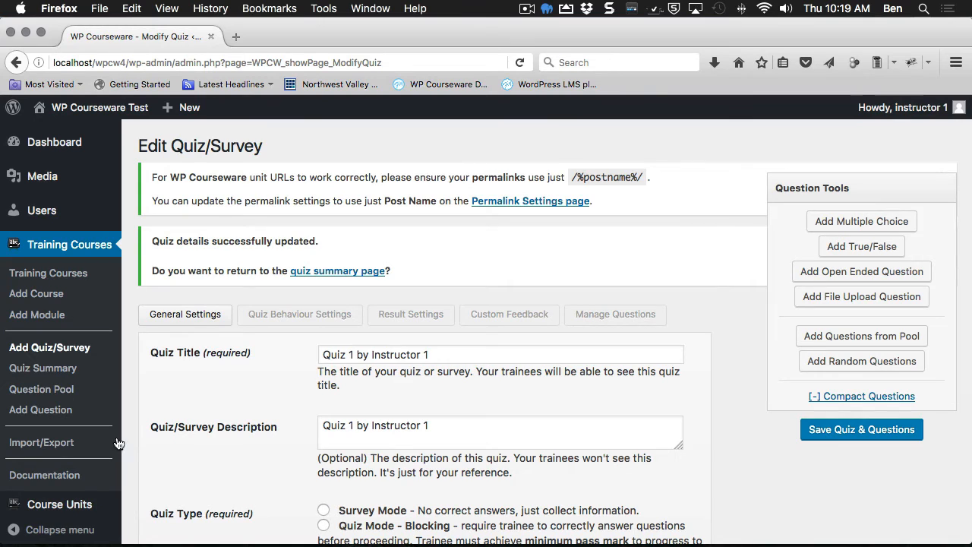
Step: Publish a course unit titled 'Unit 1 by Instructor 1', then go back to the Training Courses list
mouse_move(74, 507)
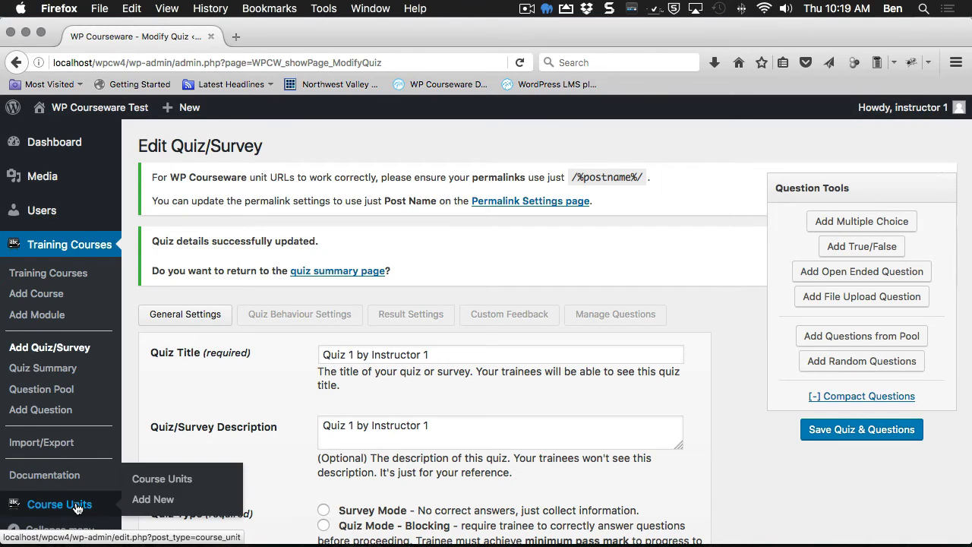
left_click(154, 498)
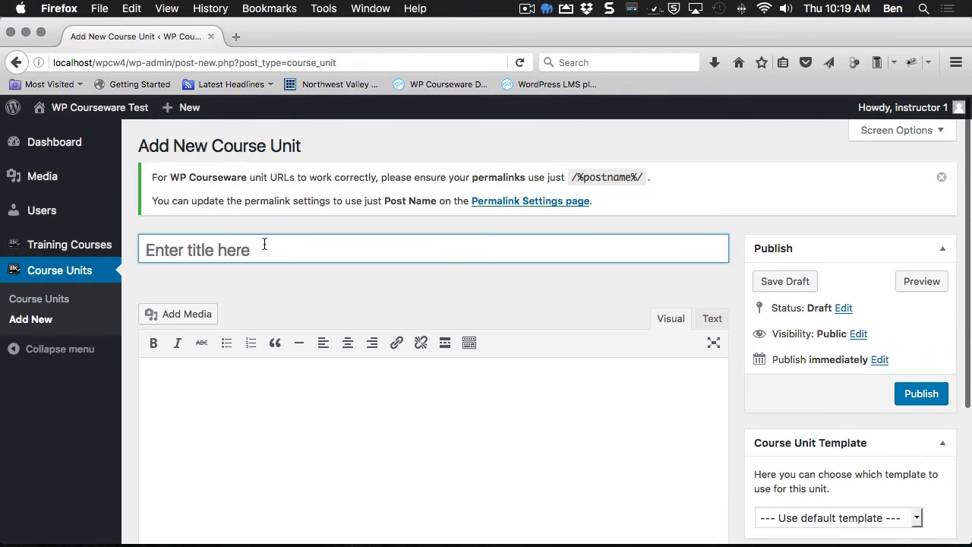
type("Unit 1 ")
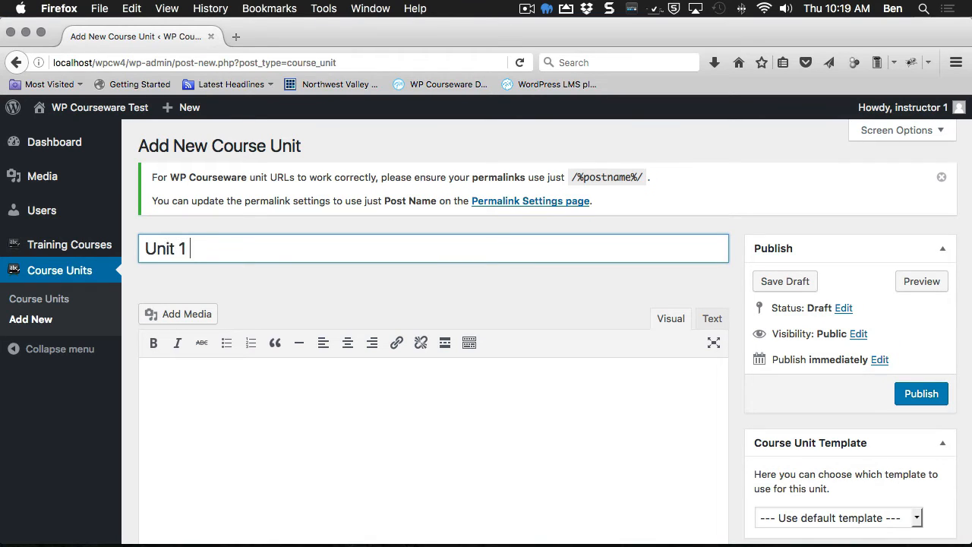
type("by Instructor 1")
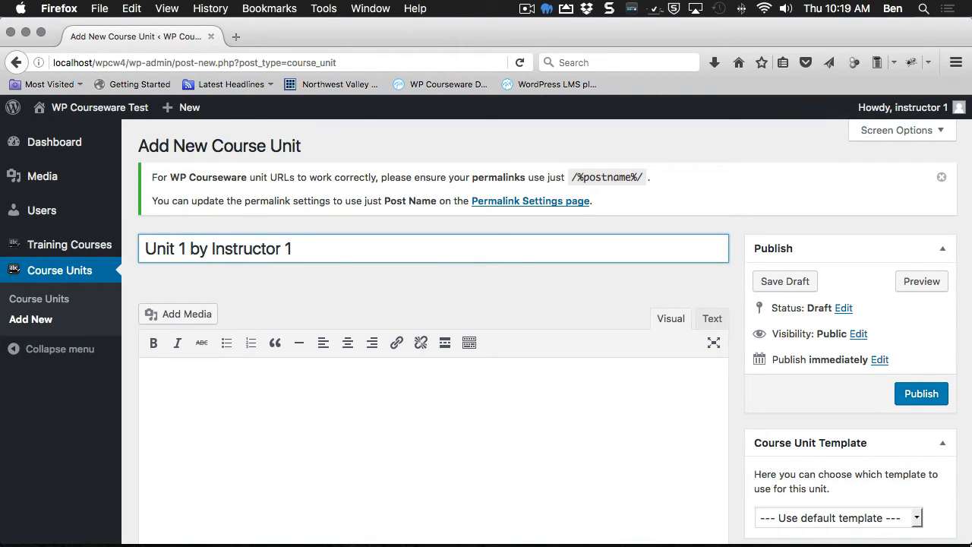
left_click(920, 393)
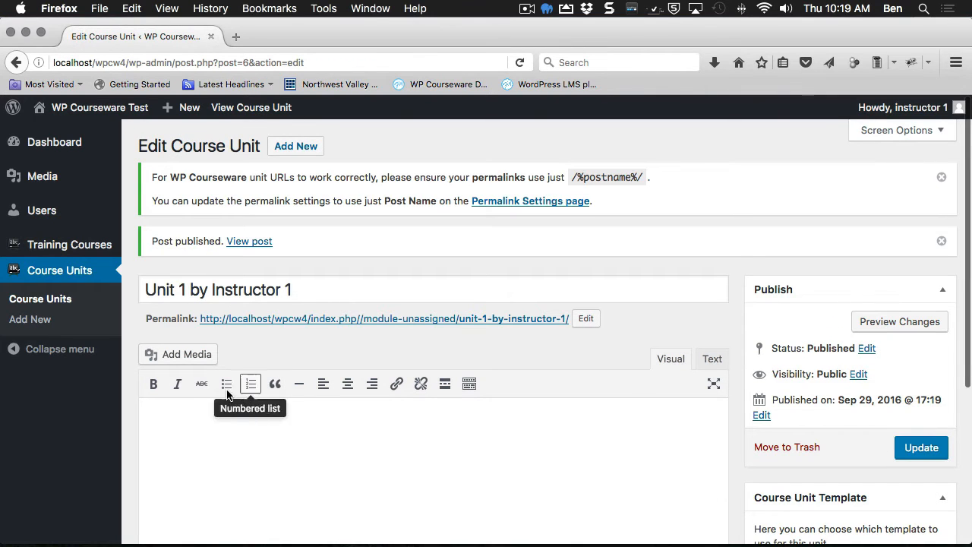
mouse_move(89, 244)
left_click(161, 245)
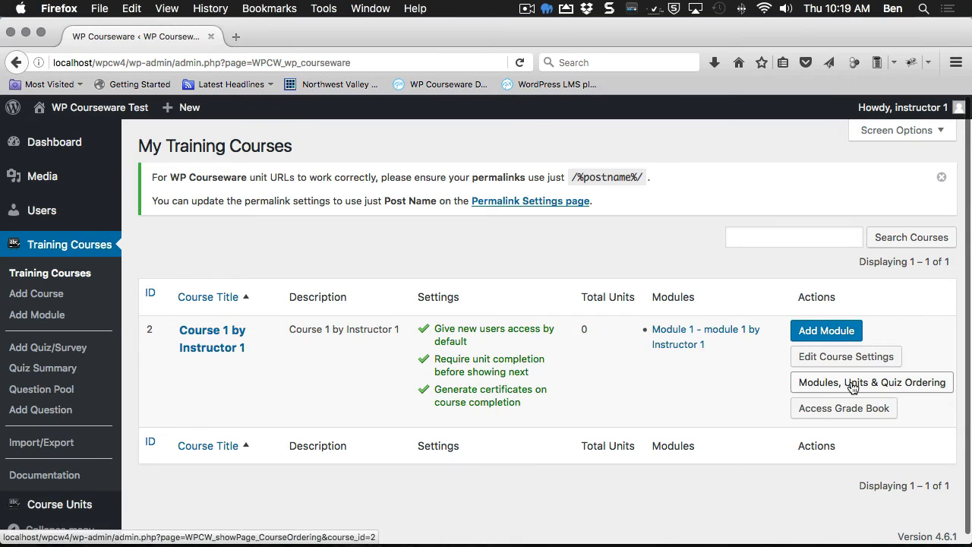
Step: Nest Unit 1 under Module 1 and Quiz 1 under Unit 1, save the ordering, and switch to the administrator's browser
left_click(850, 382)
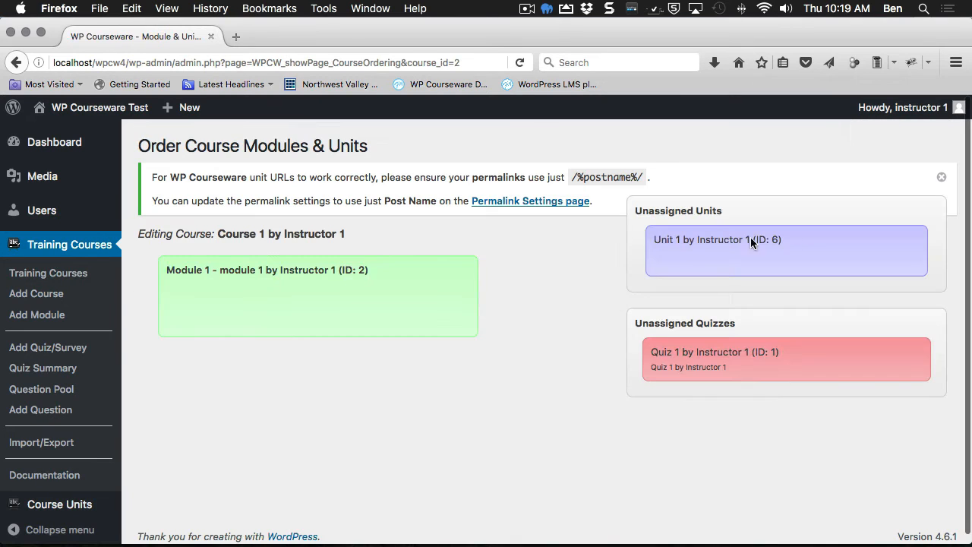
left_click_drag(798, 259, 372, 297)
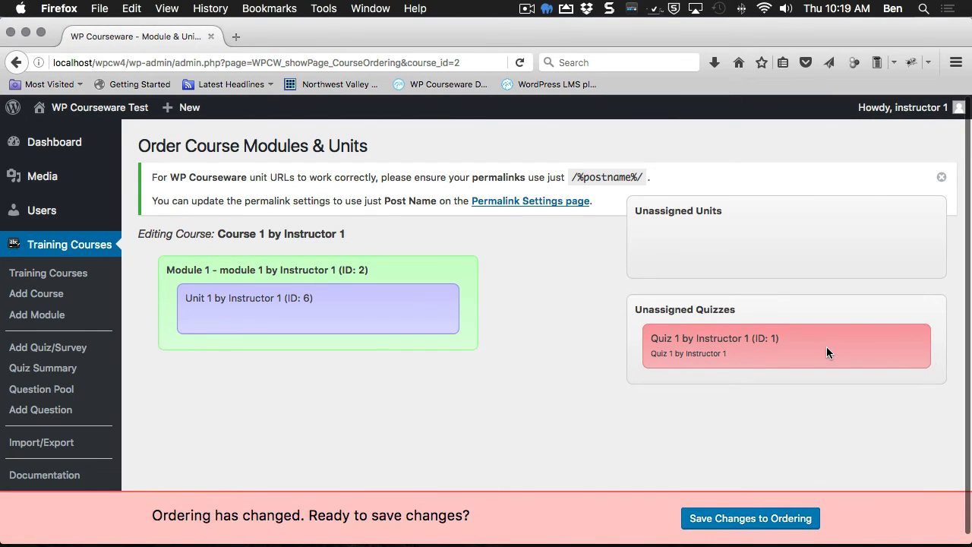
left_click_drag(826, 346, 362, 327)
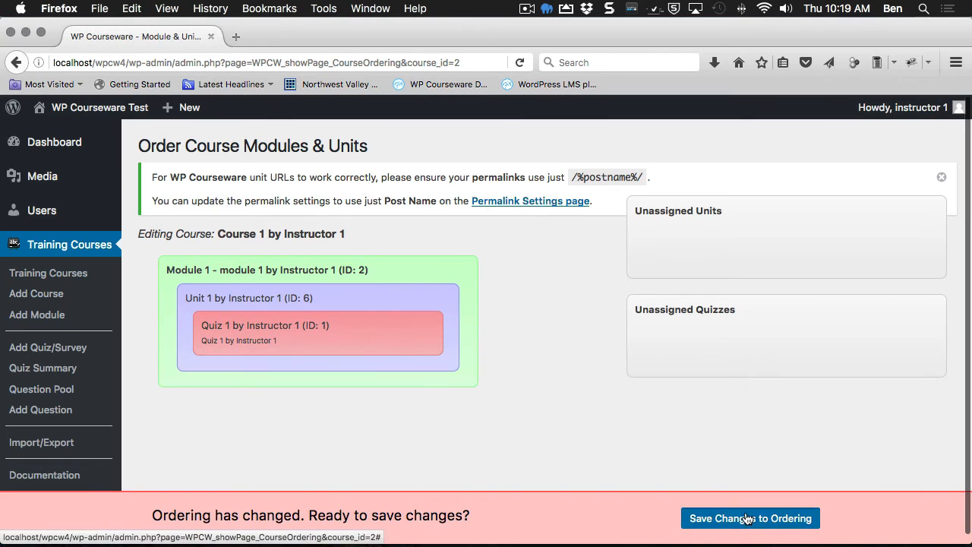
left_click(750, 518)
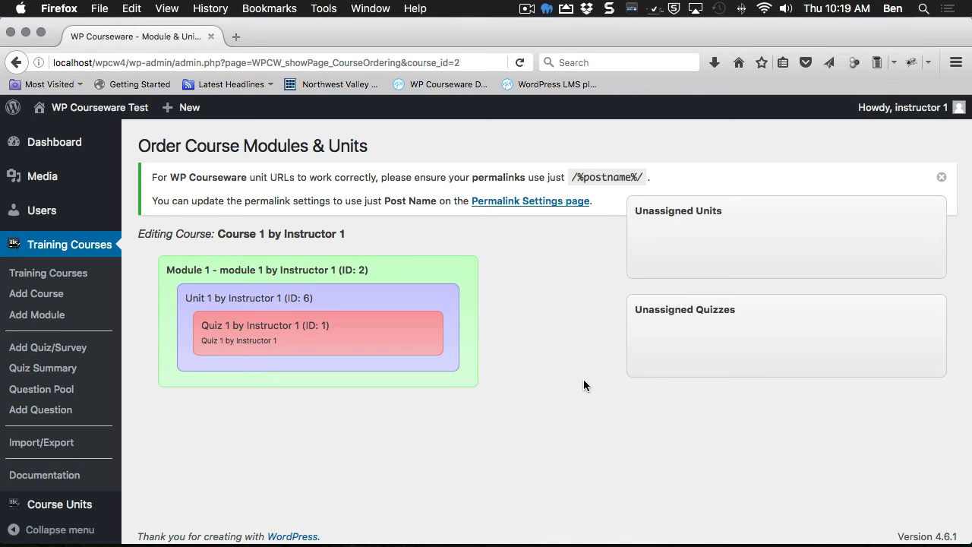
key("super+Tab")
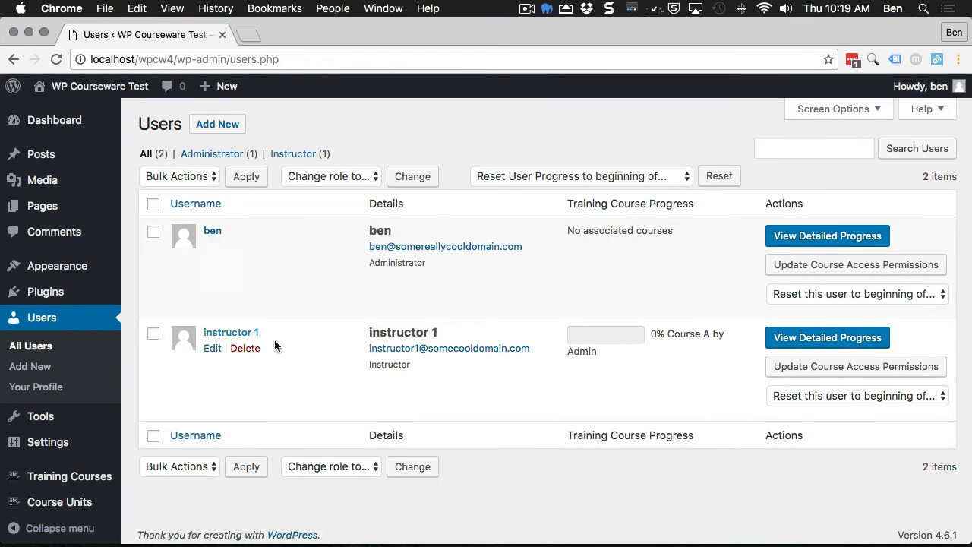
scroll(202, 408, "down", 1)
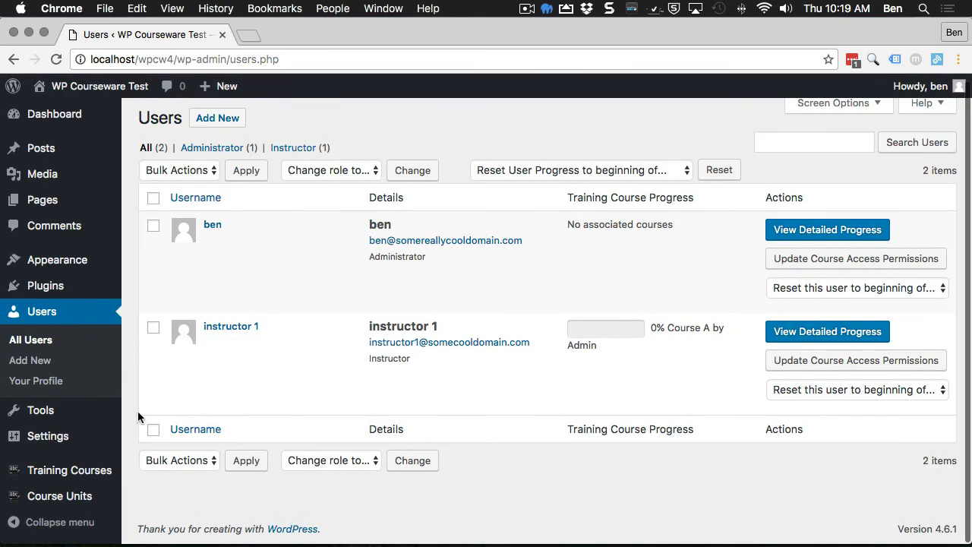
Step: As administrator, review Training Courses, Quiz Summary and Question Pool, then go to Users > Add New
left_click(63, 471)
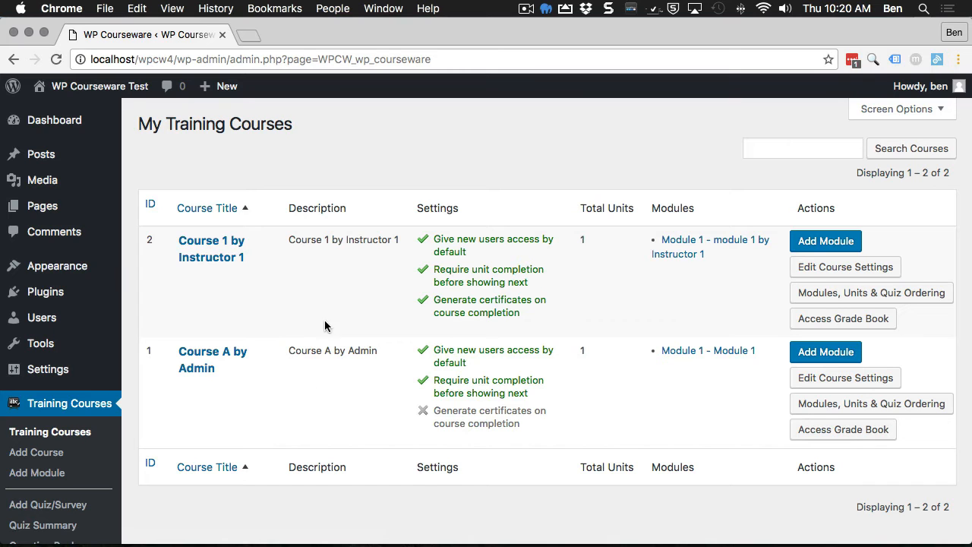
scroll(256, 329, "down", 1)
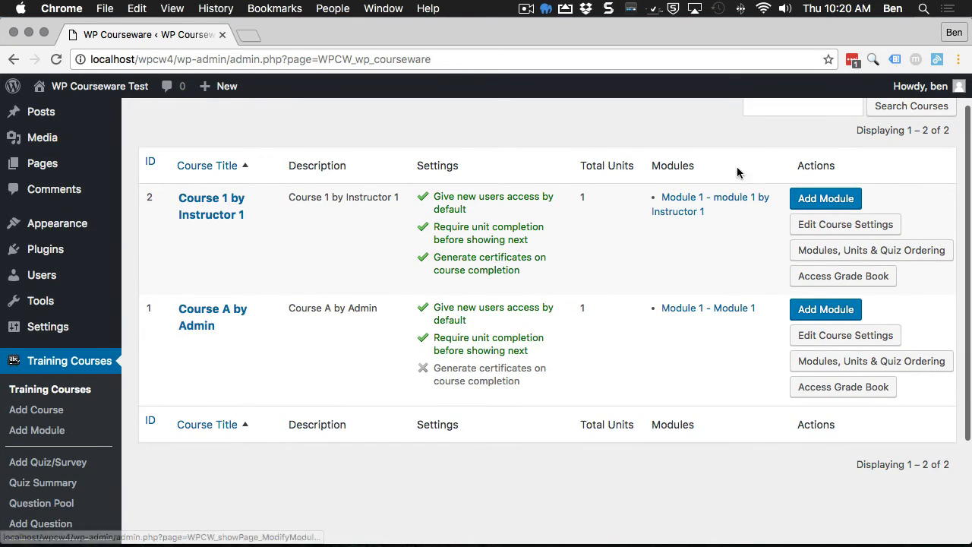
left_click(45, 484)
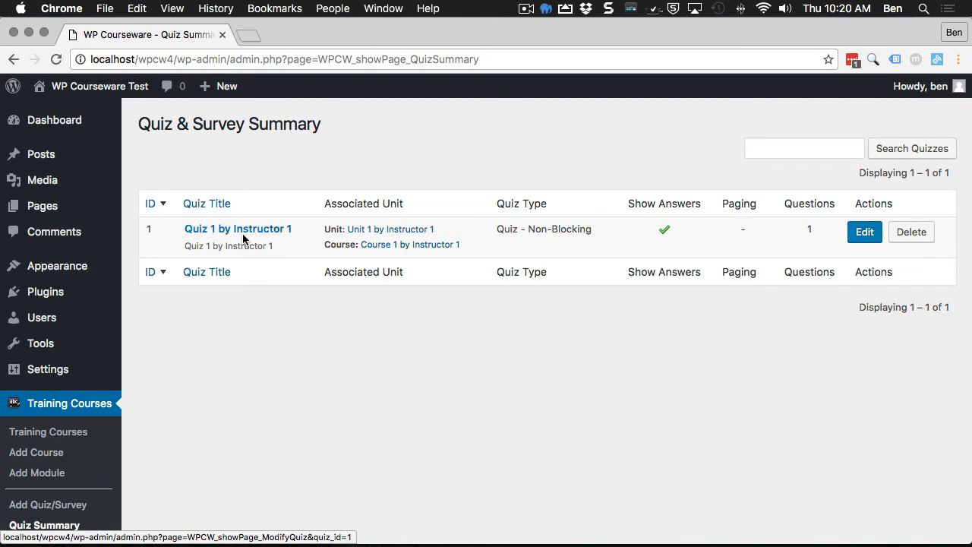
scroll(47, 507, "down", 1)
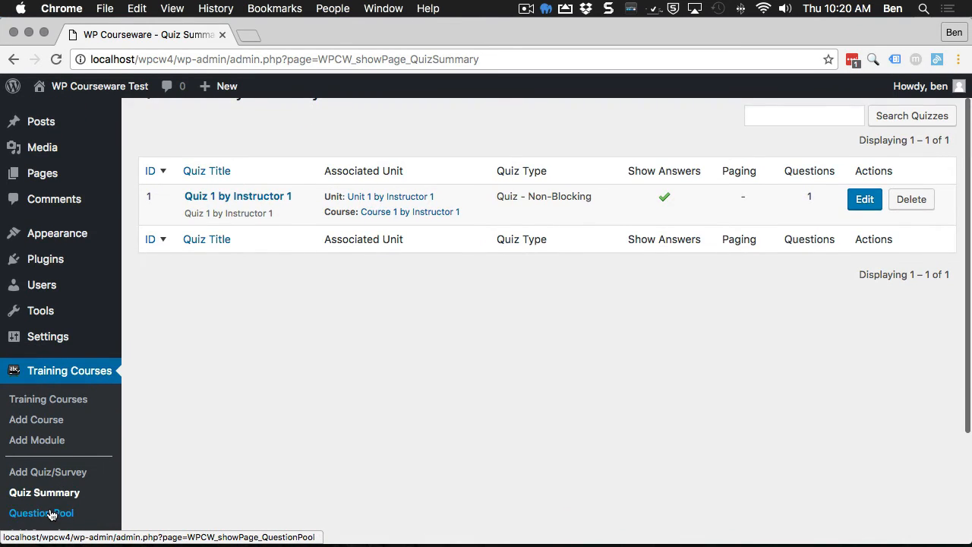
left_click(51, 514)
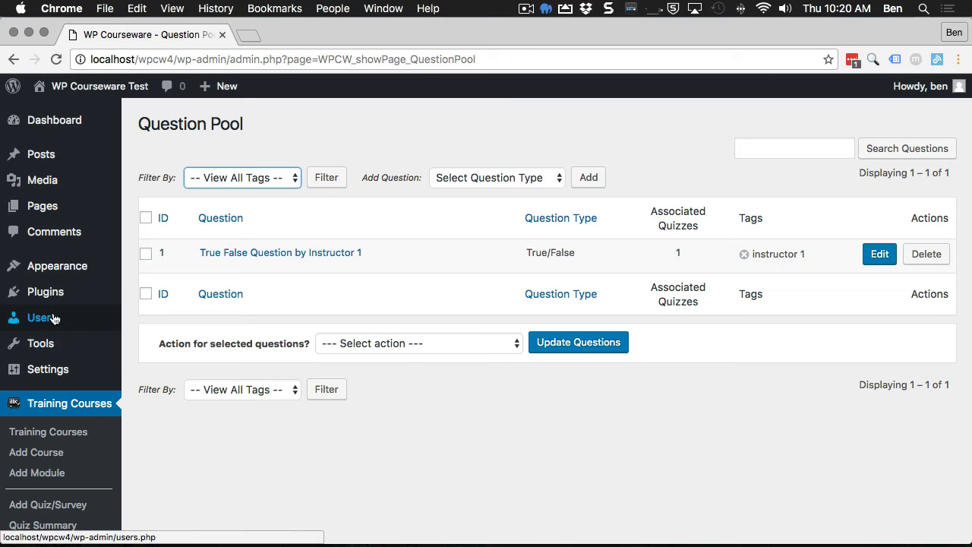
mouse_move(49, 321)
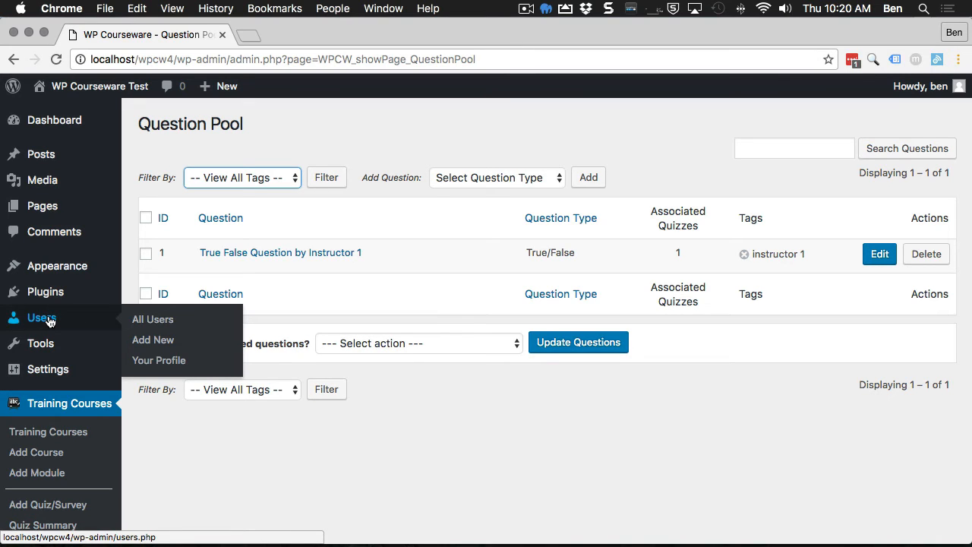
left_click(158, 341)
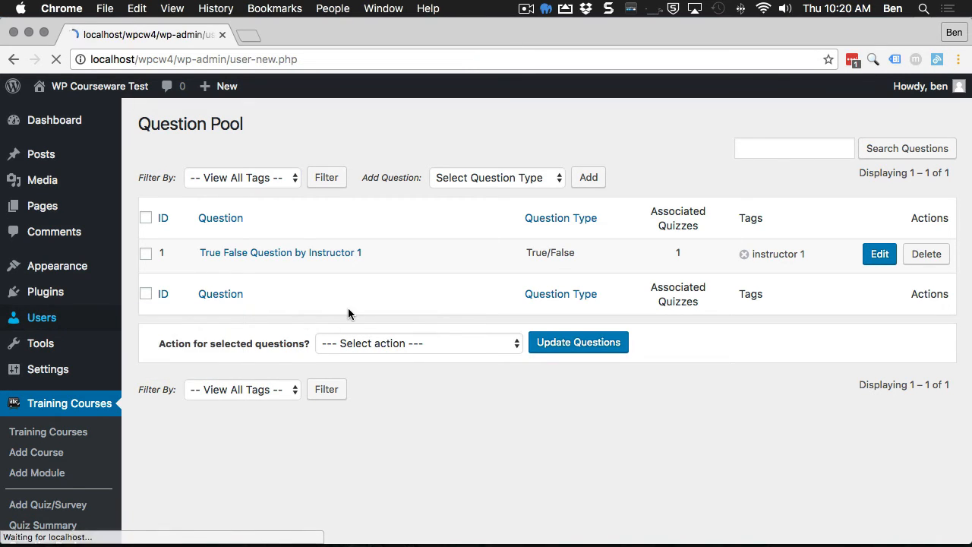
Step: Enter the new user's username, e-mail address, first name and last name
left_click(338, 193)
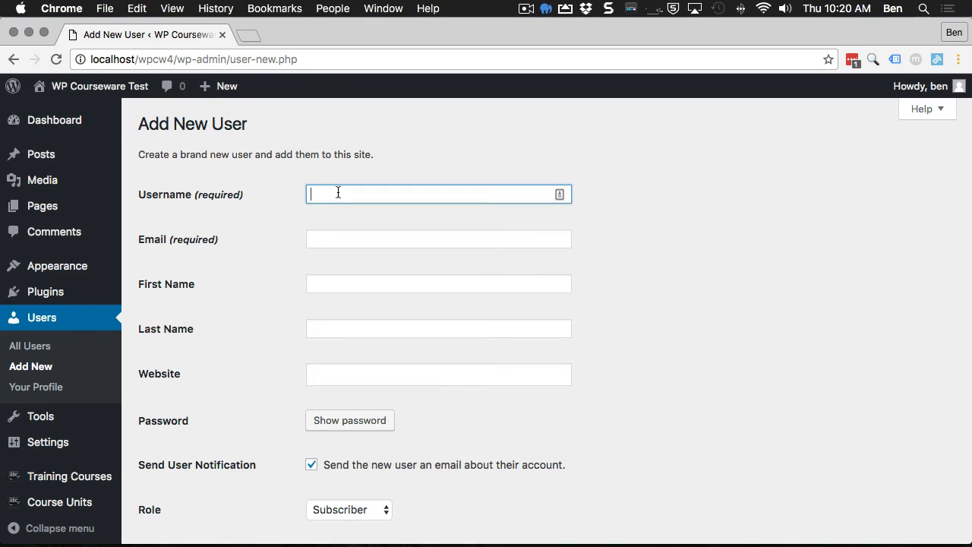
type("inst")
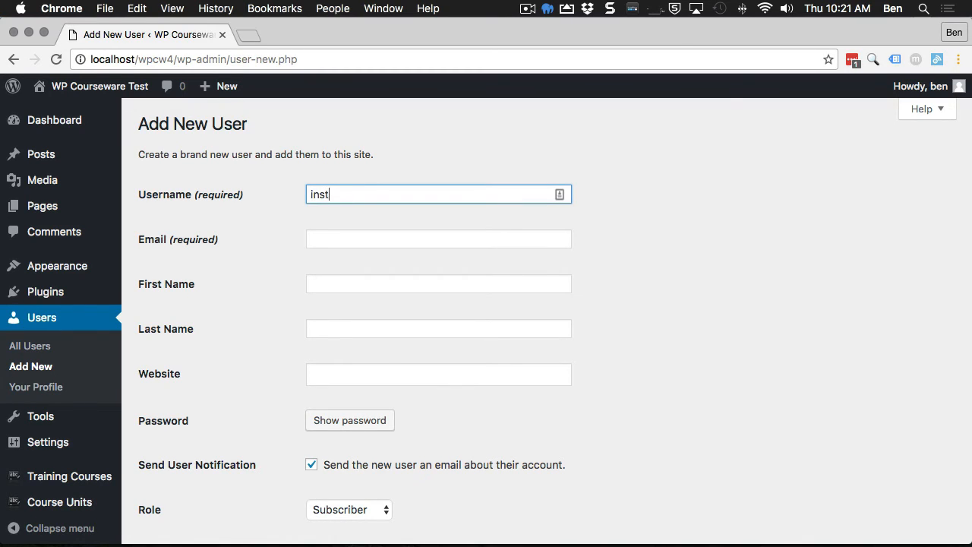
type("ructor 2")
key("Tab")
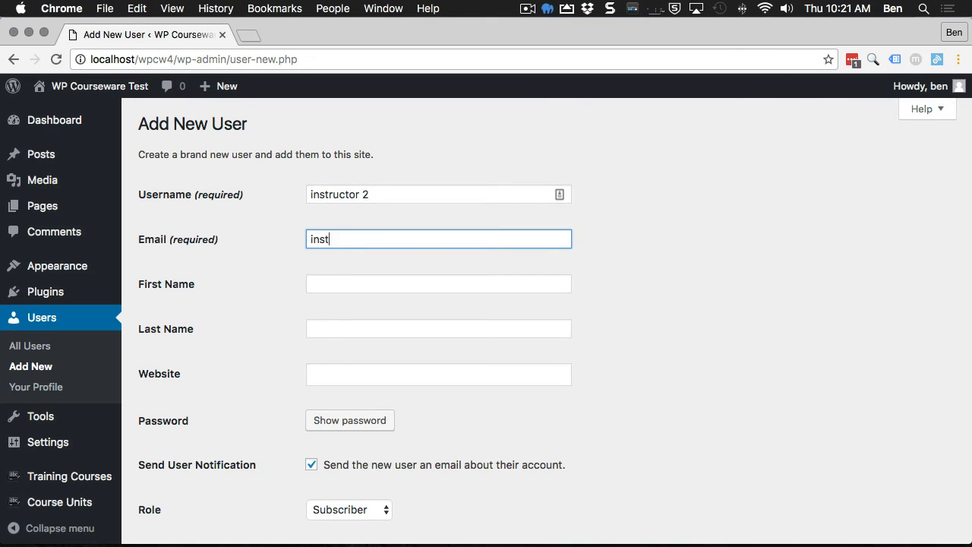
type("instructor2@somecooldomain.com")
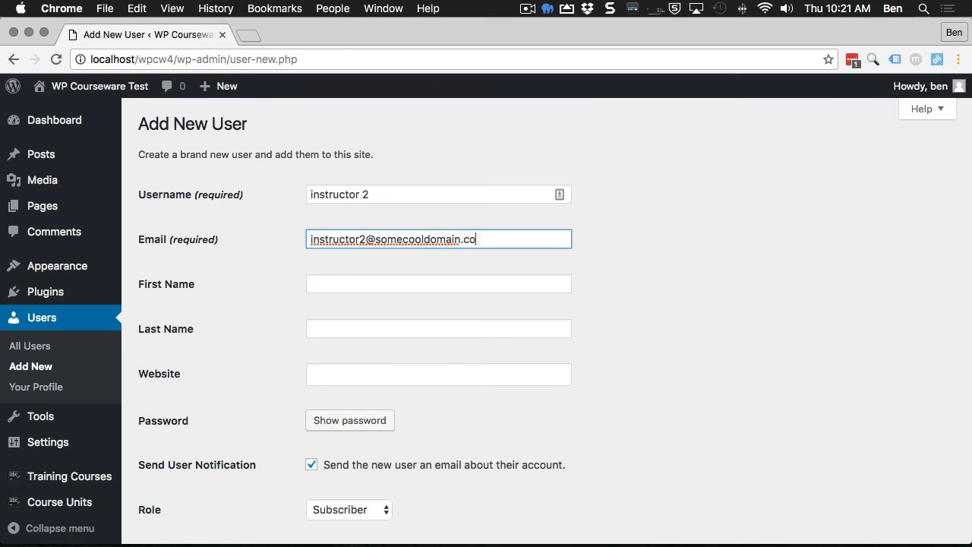
key("Tab")
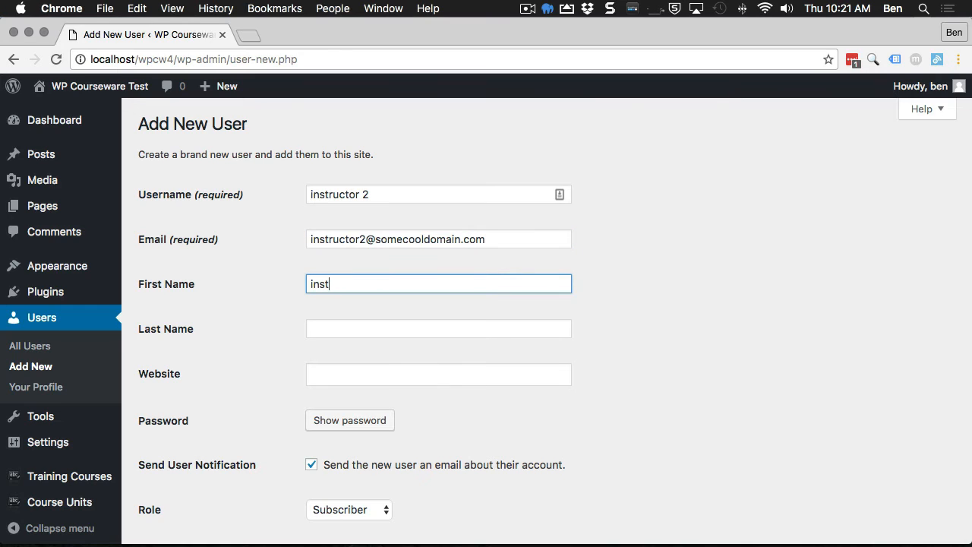
type("instructor")
key("Tab")
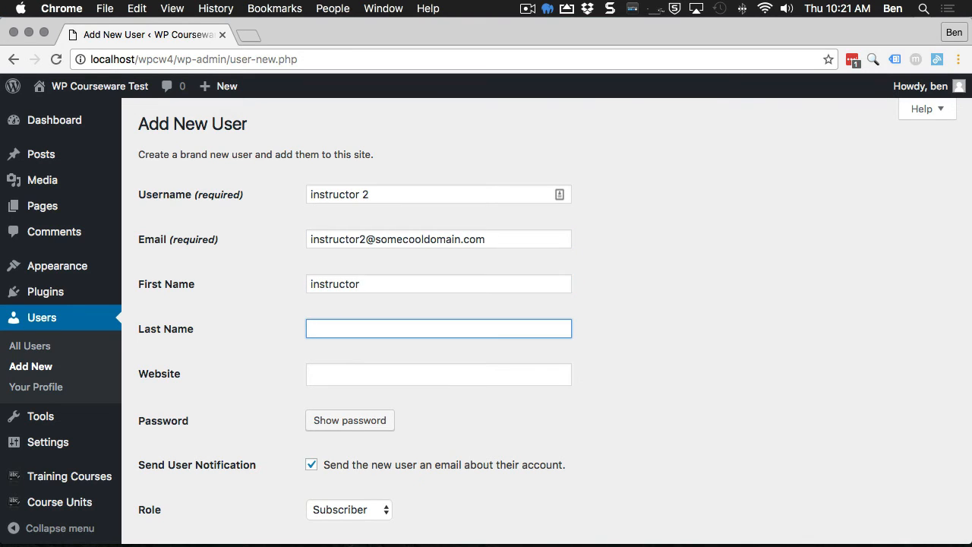
type("2")
key("Tab")
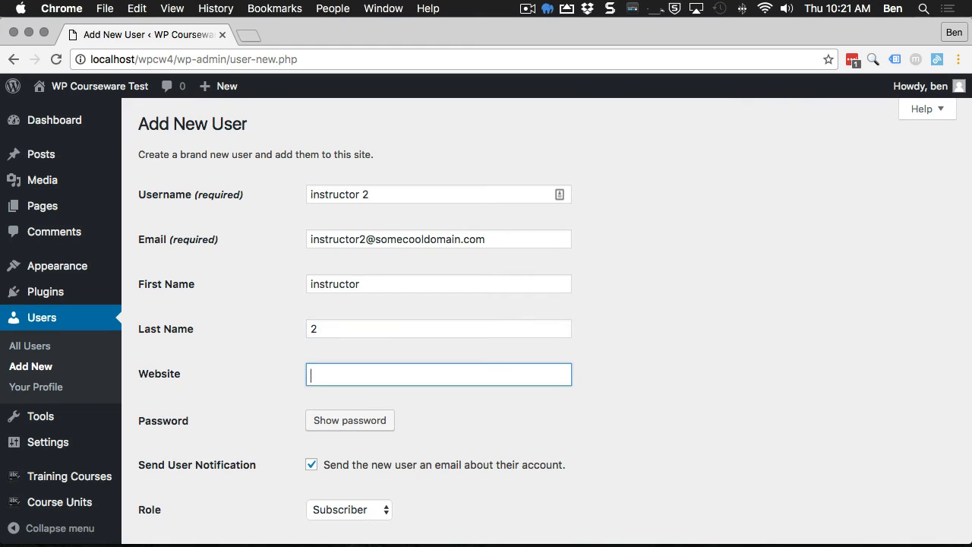
Step: Accept a weak password, give the user the Instructor role, create the account, and return to instructor 1's browser
left_click(351, 426)
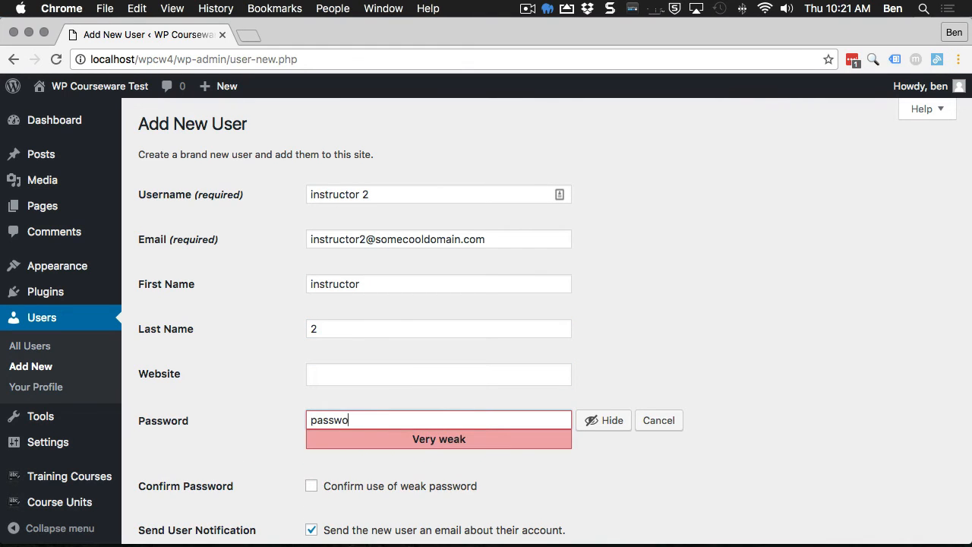
scroll(356, 426, "down", 4)
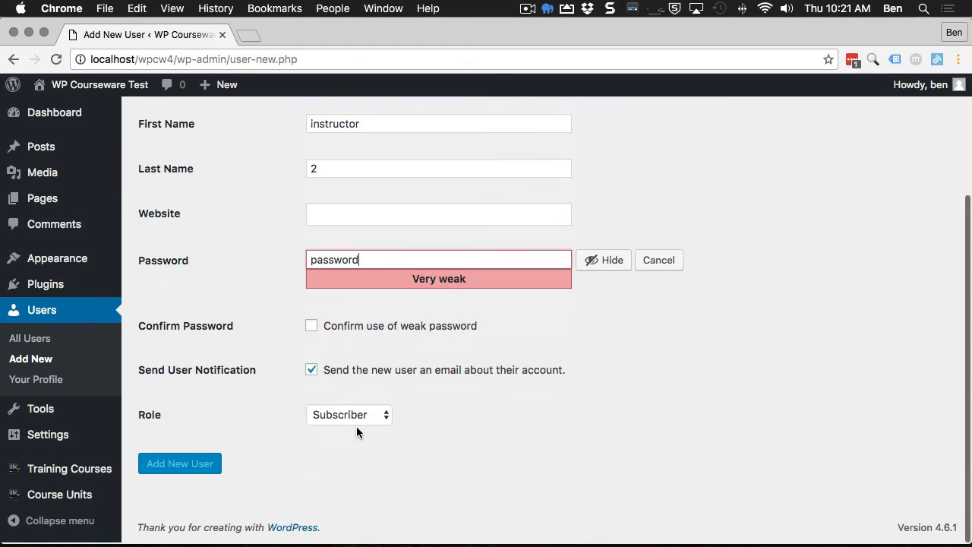
left_click(311, 327)
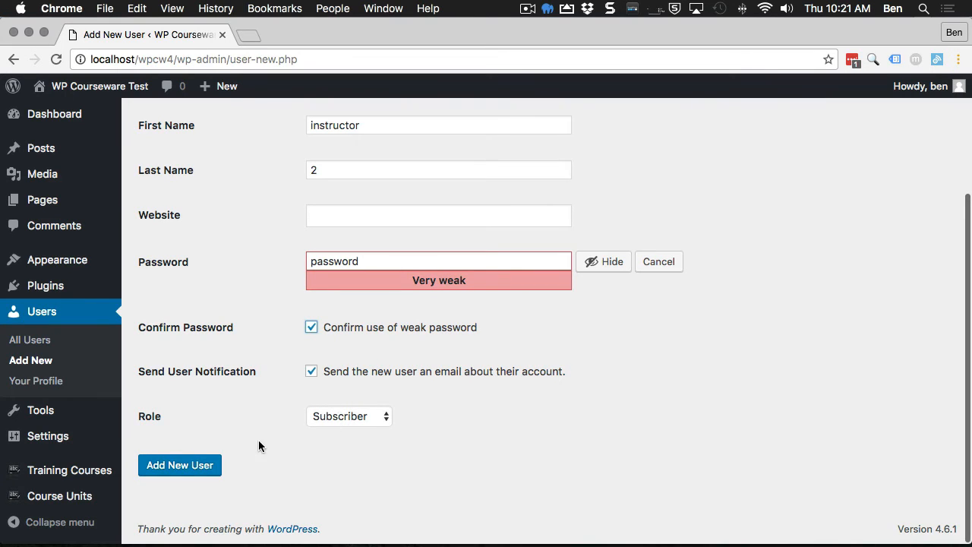
left_click(321, 416)
left_click(353, 430)
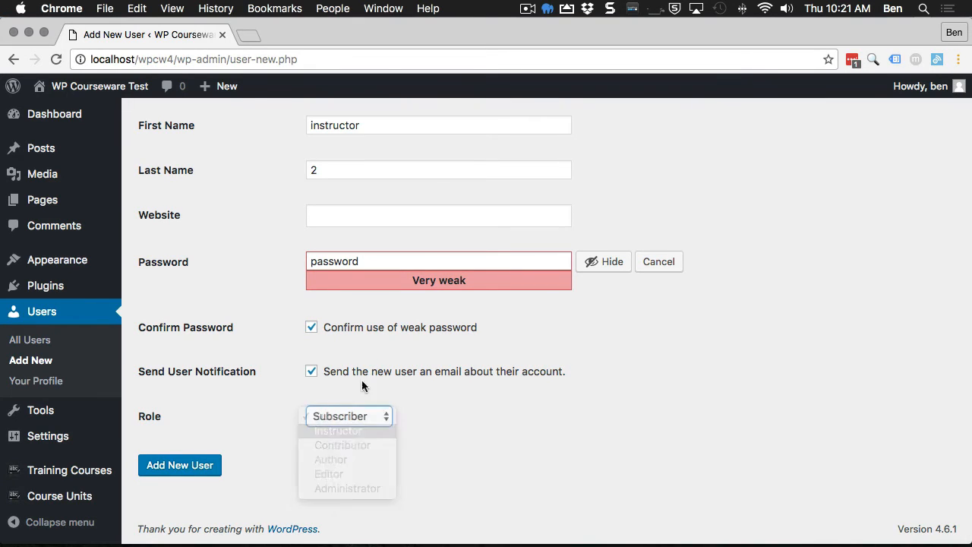
left_click(207, 464)
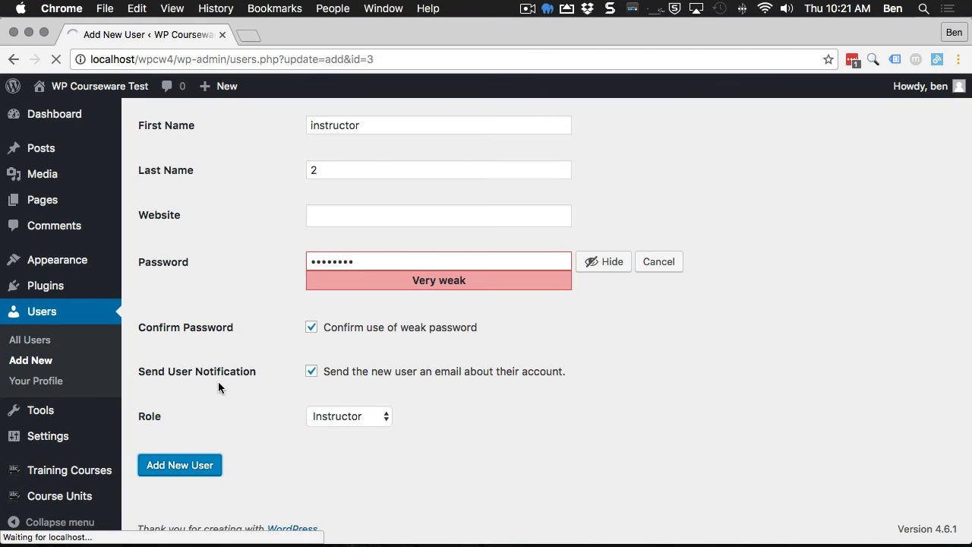
scroll(273, 399, "down", 1)
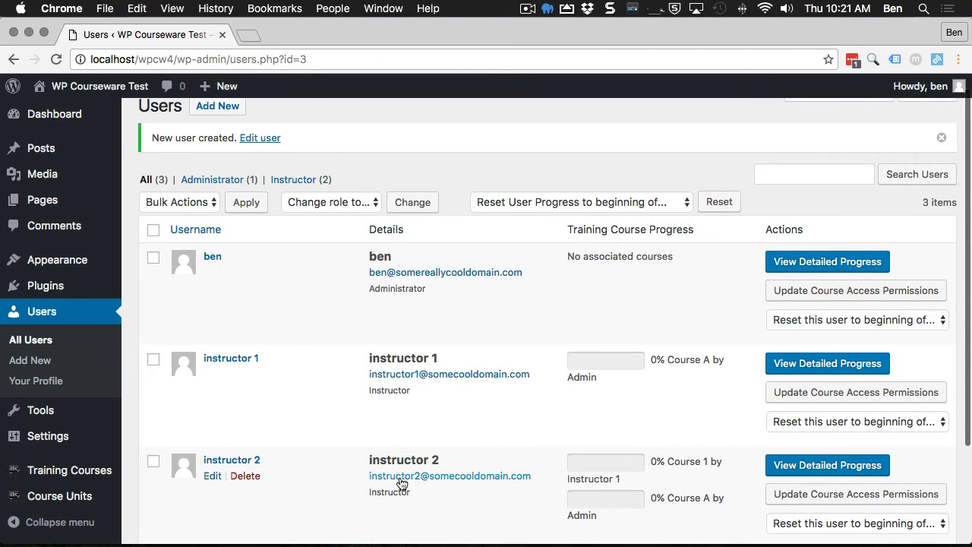
scroll(324, 358, "up", 1)
key("super+Tab")
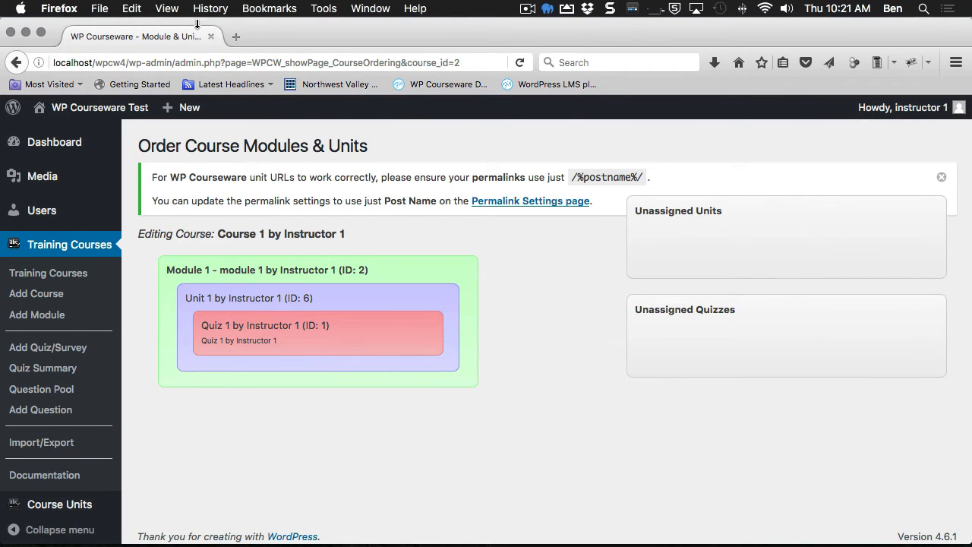
Step: Log out of instructor 1, then log in with the second instructor's username and password
mouse_move(919, 110)
left_click(866, 183)
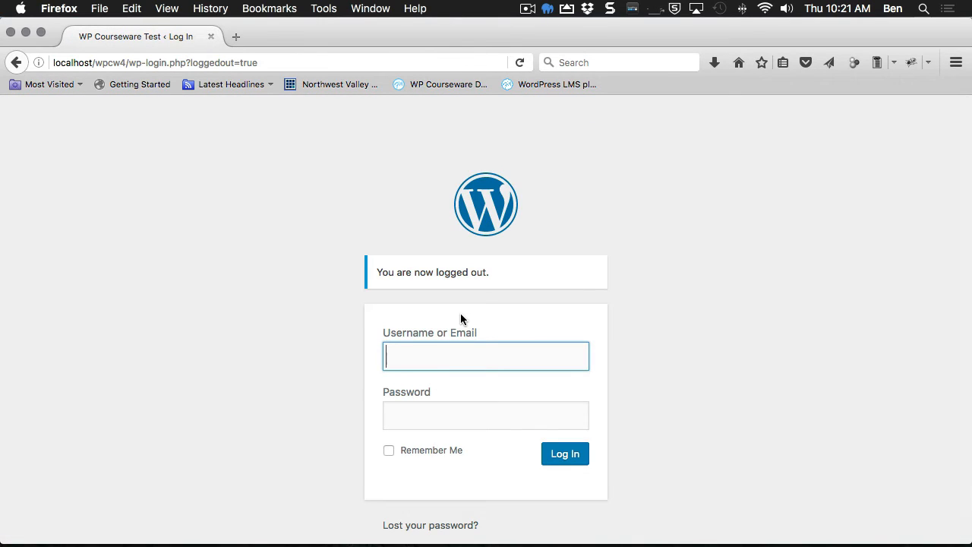
type("instructor")
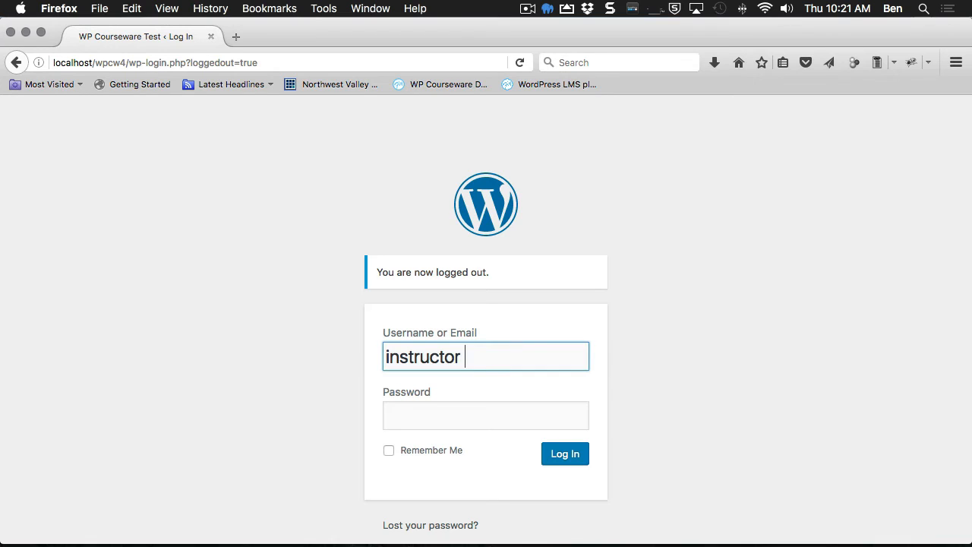
type(" 2")
key("Tab")
type("••••••")
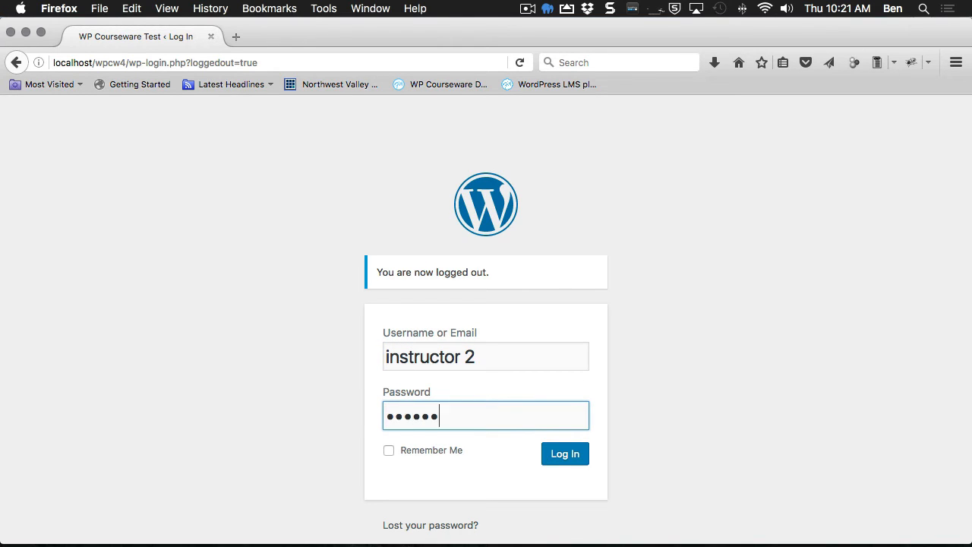
type("••")
key("Return")
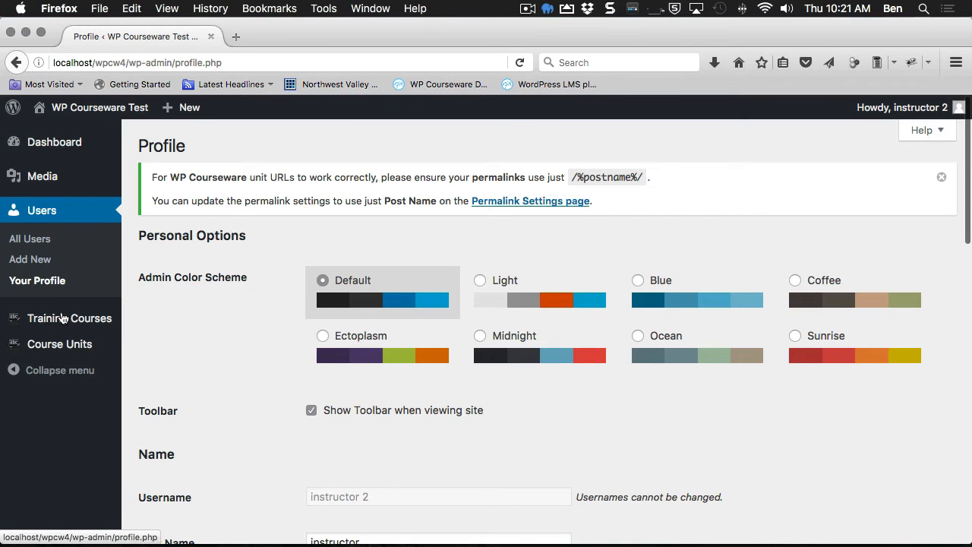
Step: Confirm instructor 2's Training Courses, Quiz Summary, Question Pool and Course Units are empty, then start adding a course
mouse_move(126, 350)
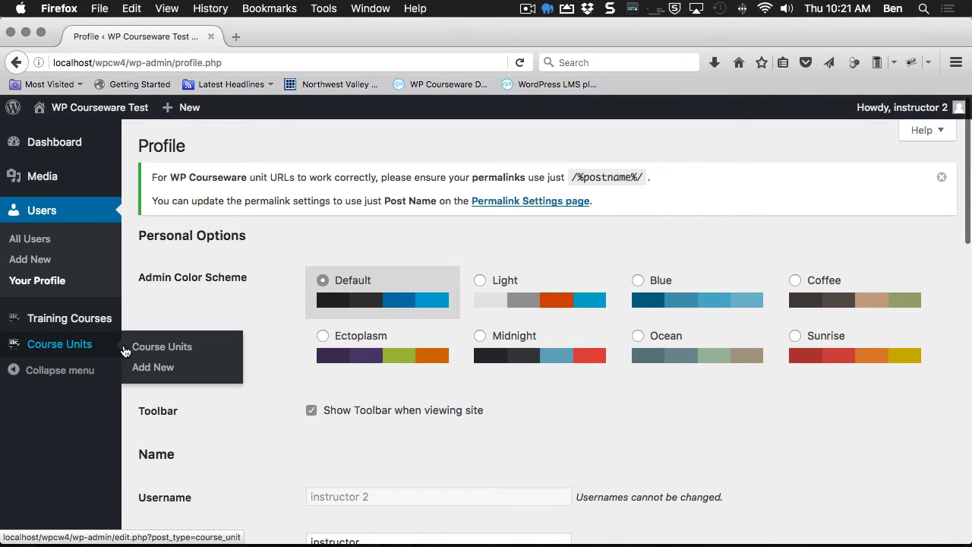
left_click(120, 311)
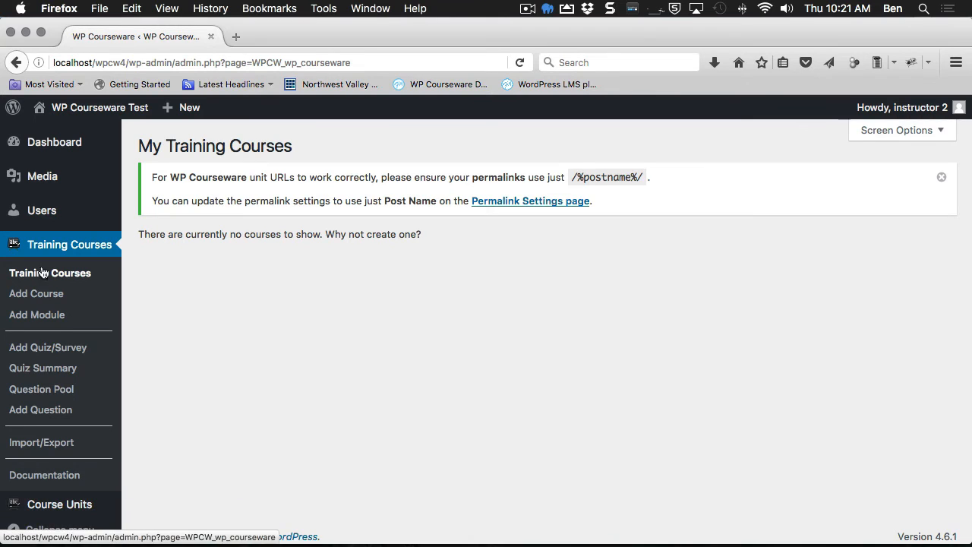
left_click(47, 368)
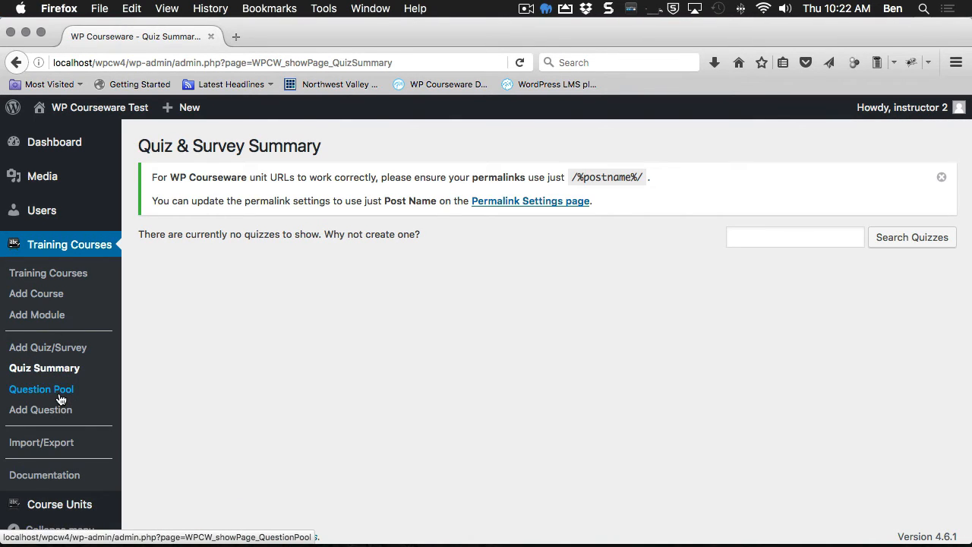
left_click(59, 393)
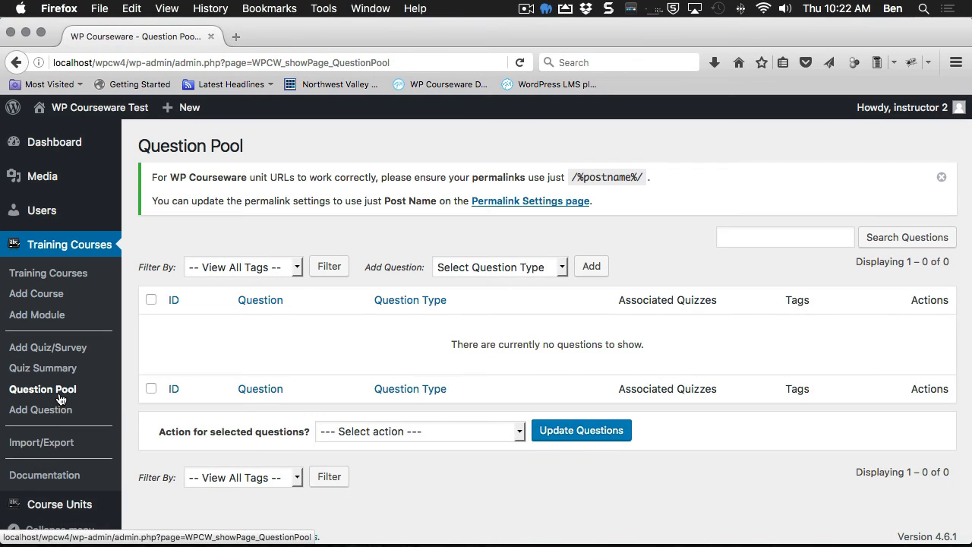
mouse_move(59, 510)
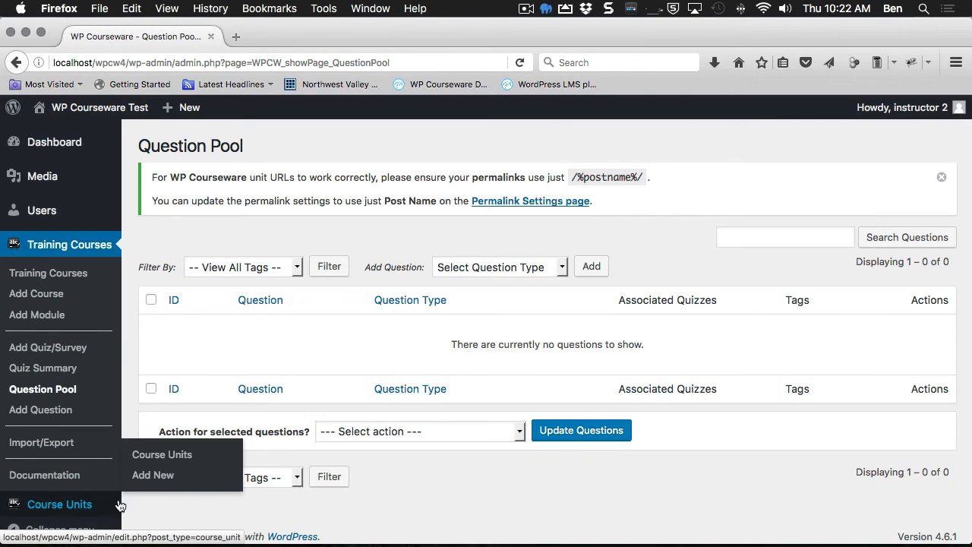
left_click(163, 453)
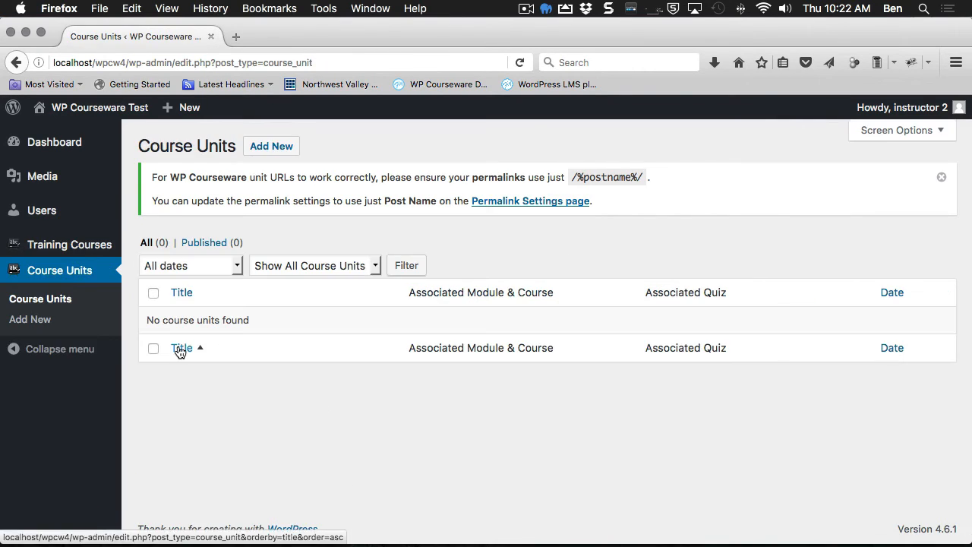
mouse_move(60, 249)
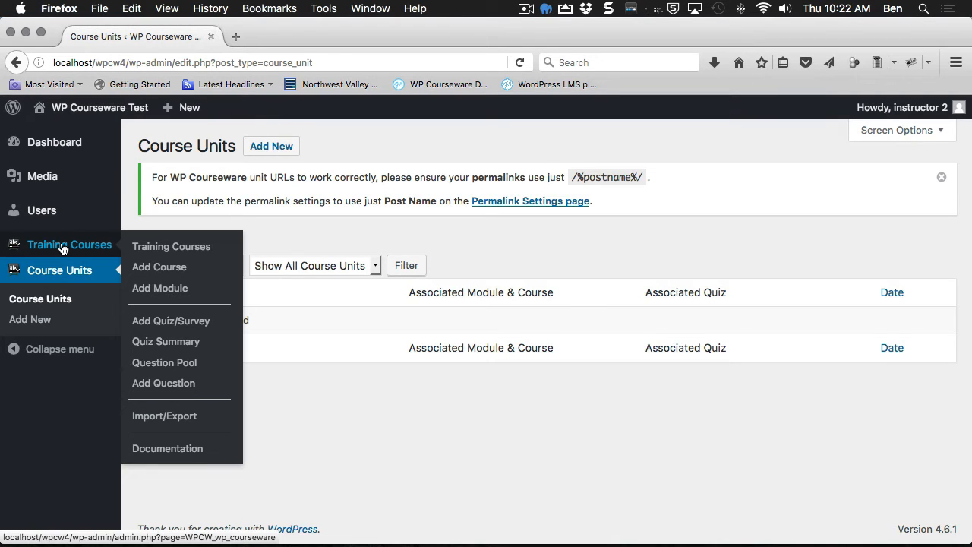
left_click(143, 247)
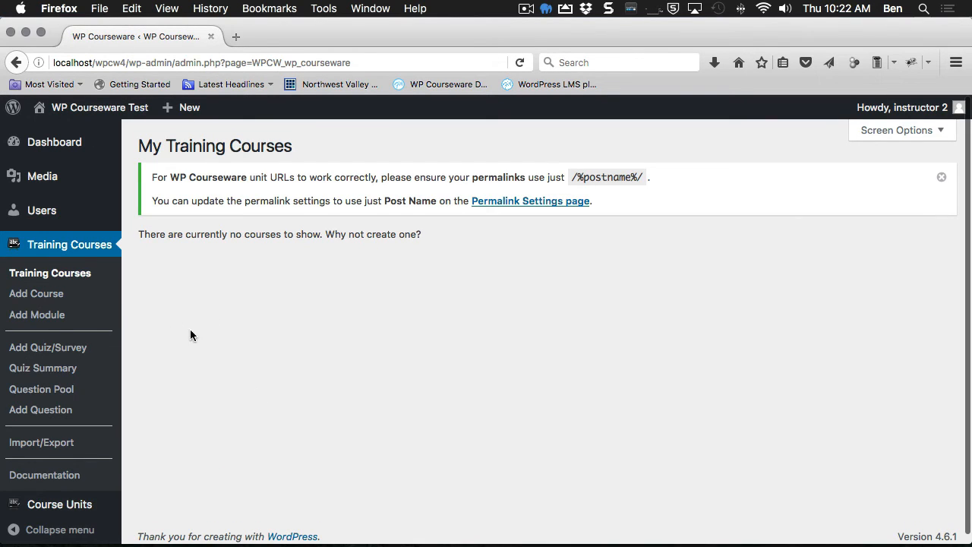
left_click(30, 295)
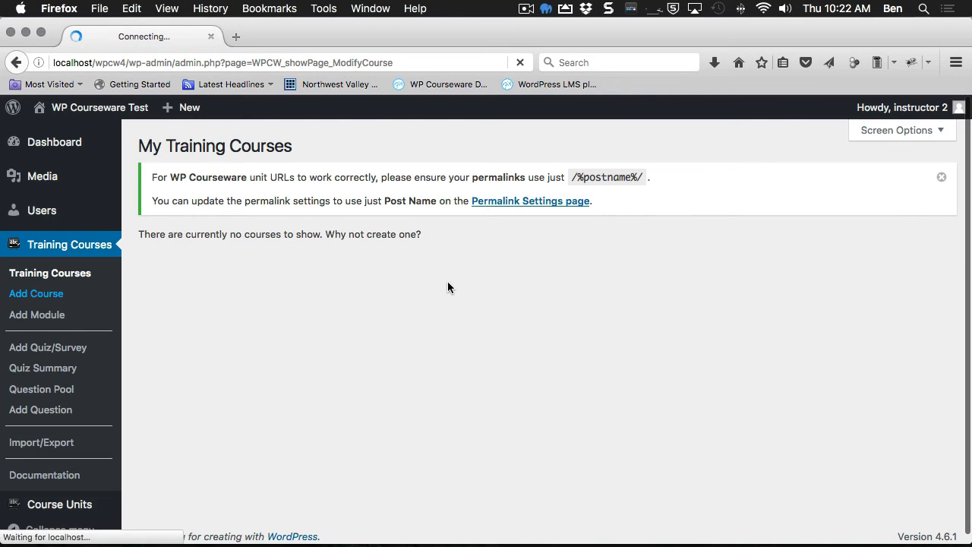
Step: Enter 'Course 1 by Instructor 2' as both course title and description, then save the course
left_click(367, 339)
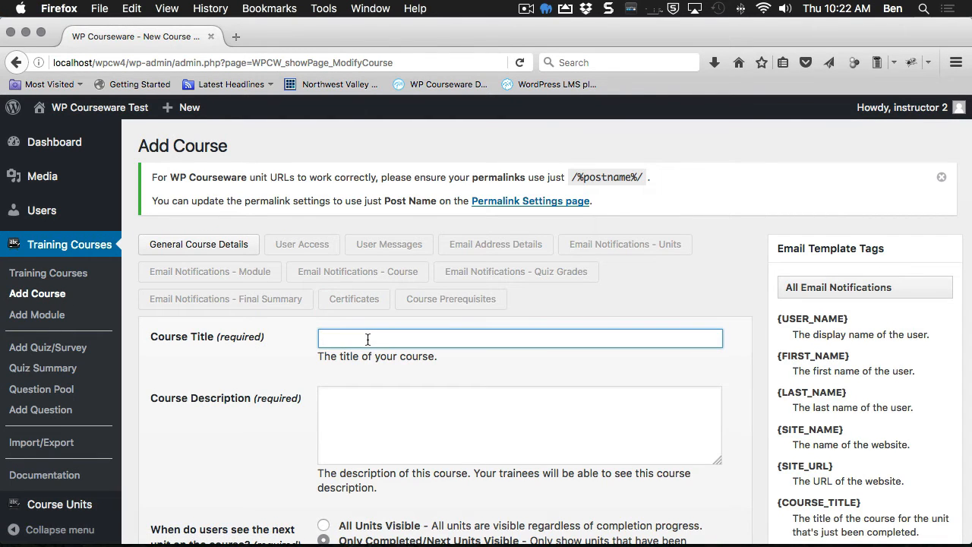
type("Course 1 by Instructor 2")
left_click_drag(459, 339, 310, 341)
key("ctrl+c")
left_click(415, 425)
key("ctrl+v")
left_click_drag(450, 339, 368, 341)
scroll(389, 352, "down", 5)
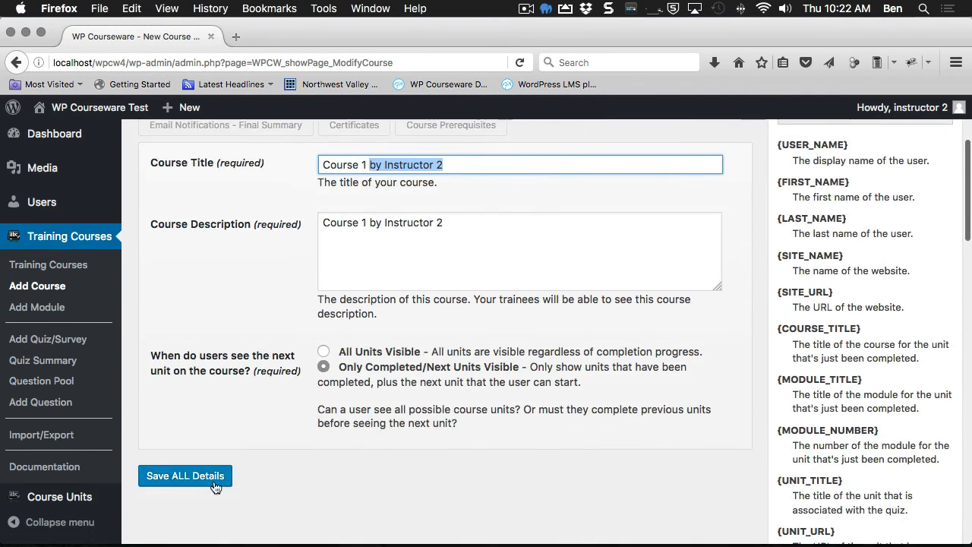
left_click(216, 482)
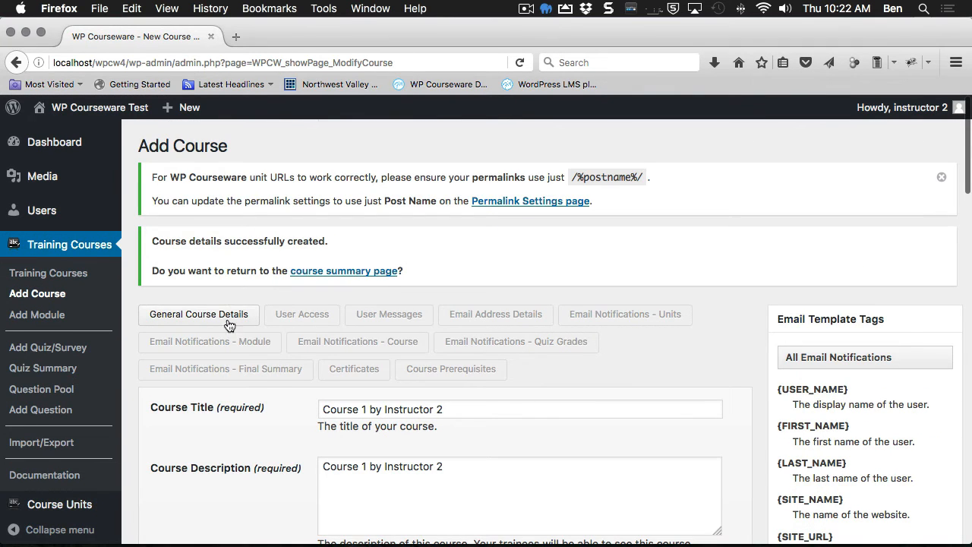
Step: Add 'Module 1 by Instructor 2', reusing the title as its description, under Course 1 by Instructor 2, and save it
left_click(51, 323)
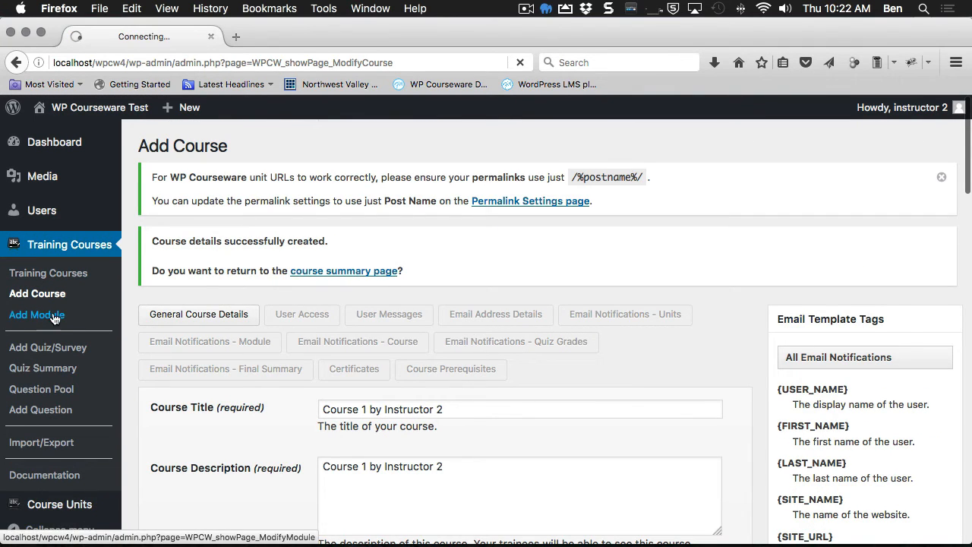
left_click(335, 262)
type("Module 1")
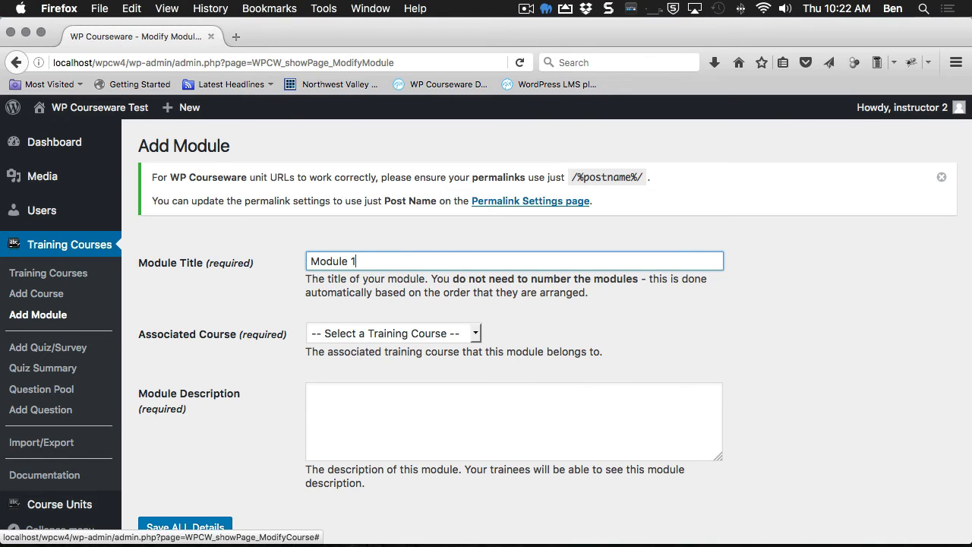
type(" by Instructor 2")
key("super+a")
left_click(392, 385)
key("super+v")
left_click(396, 334)
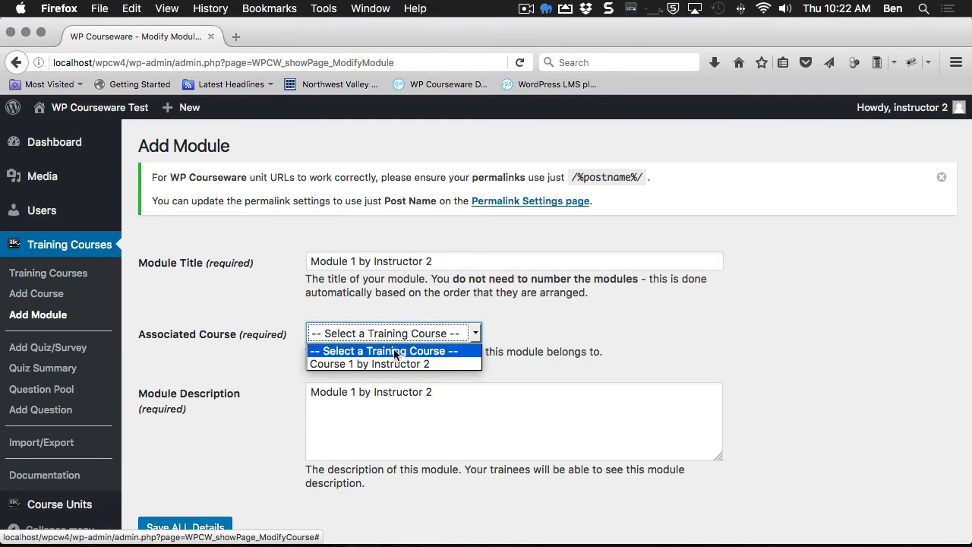
left_click(410, 363)
key("Tab")
left_click(359, 391, "shift")
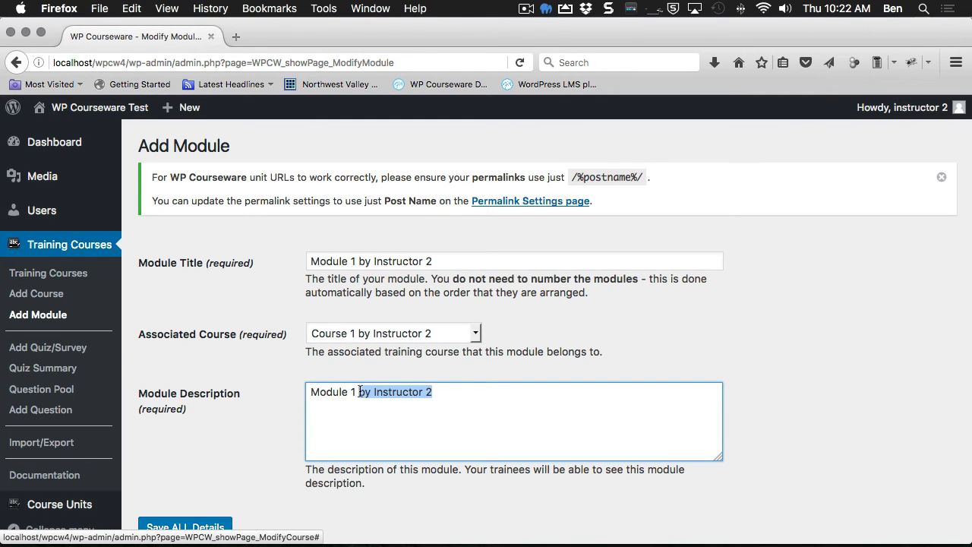
left_click(160, 524)
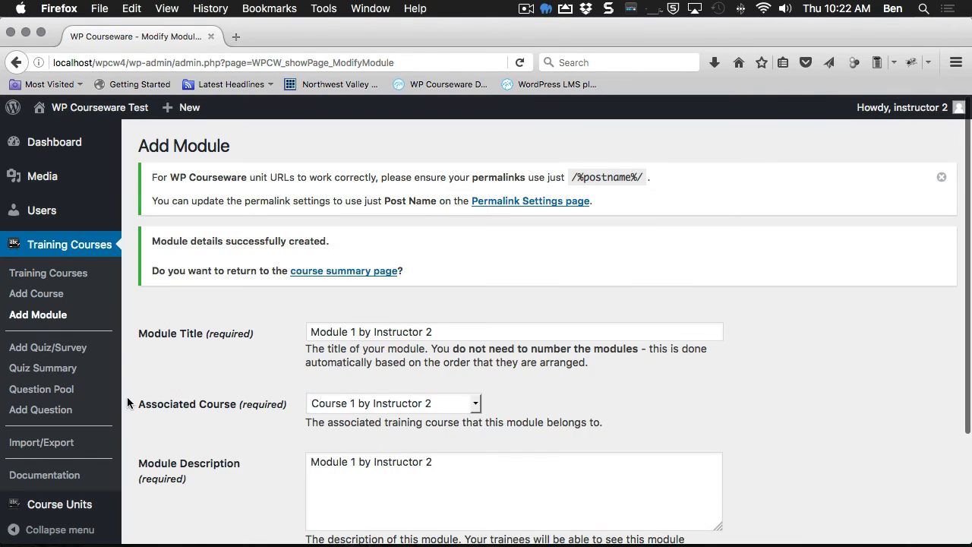
left_click(51, 352)
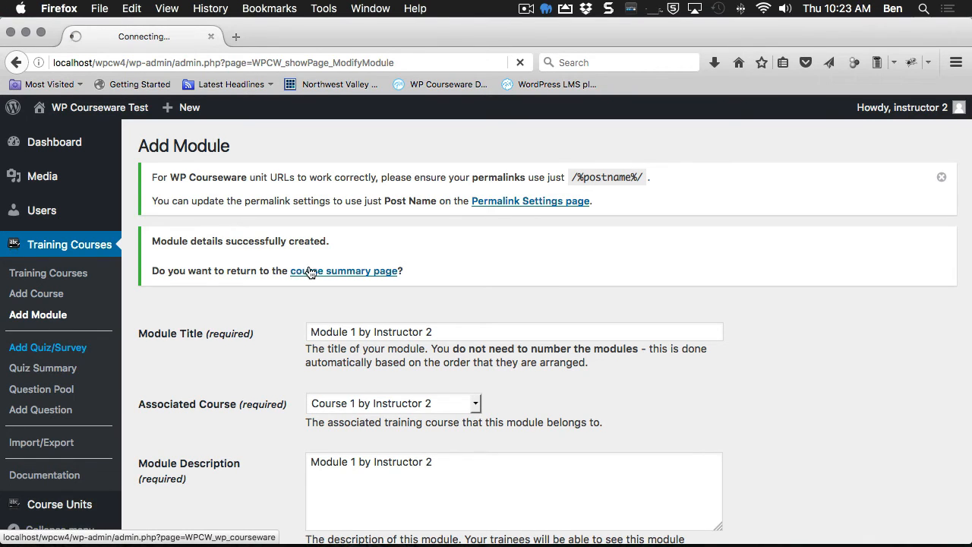
Step: Create the quiz 'Quiz 1 by Instructor 2', reusing its title as the description, and save it
left_click(343, 283)
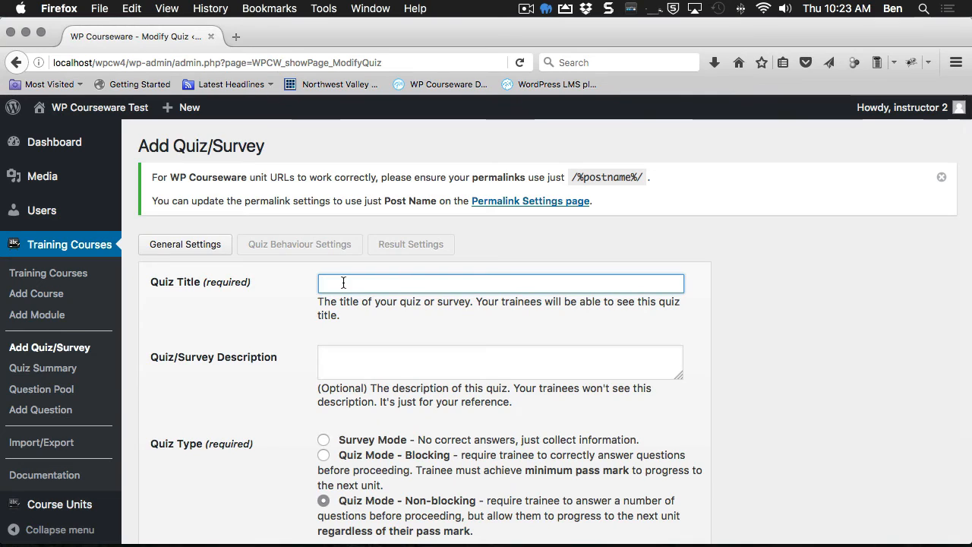
type("Quiz 1 ")
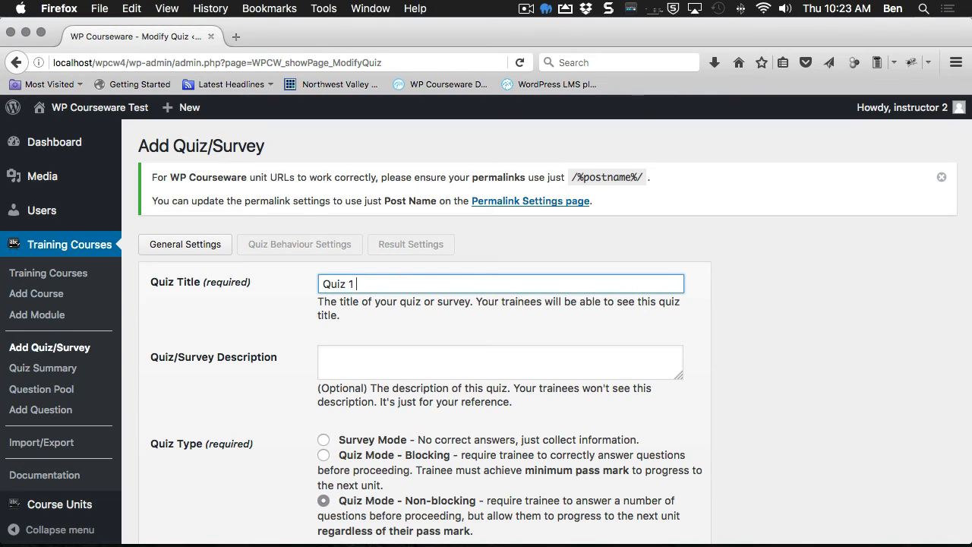
type("by Instructor 2")
left_click_drag(488, 280, 281, 289)
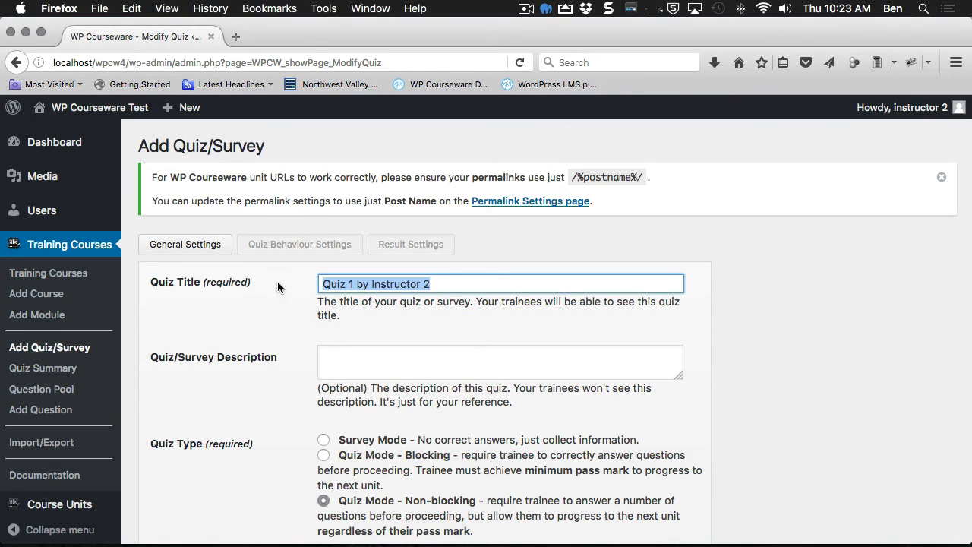
key("super+c")
left_click(365, 353)
key("super+v")
scroll(377, 398, "down", 3)
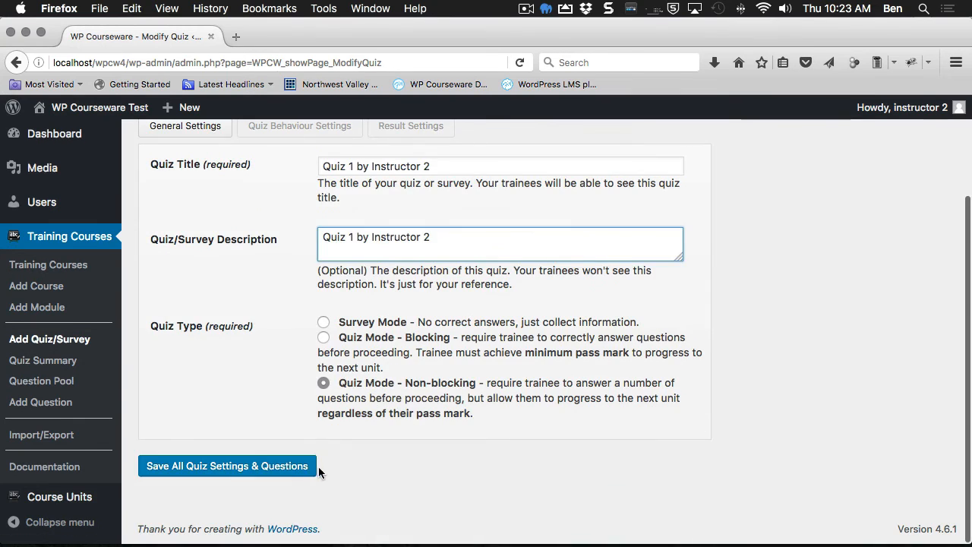
left_click(281, 466)
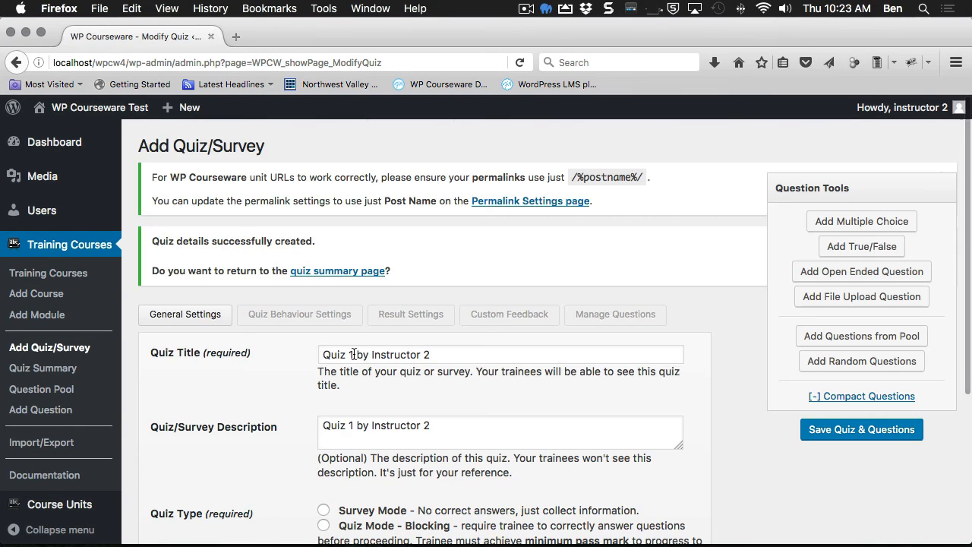
Step: Add a True/False question 'True or False Que' with True as the correct answer
left_click(621, 325)
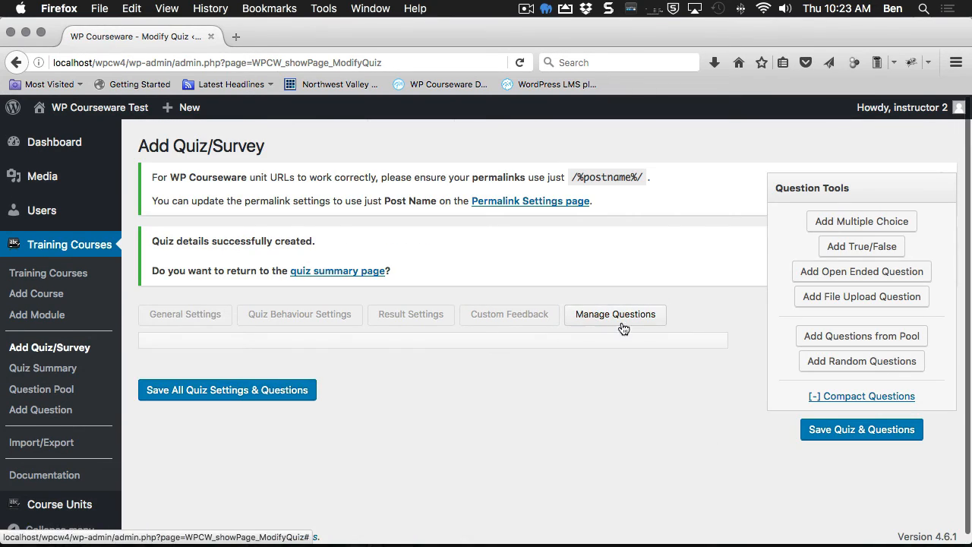
left_click(879, 243)
left_click(362, 250)
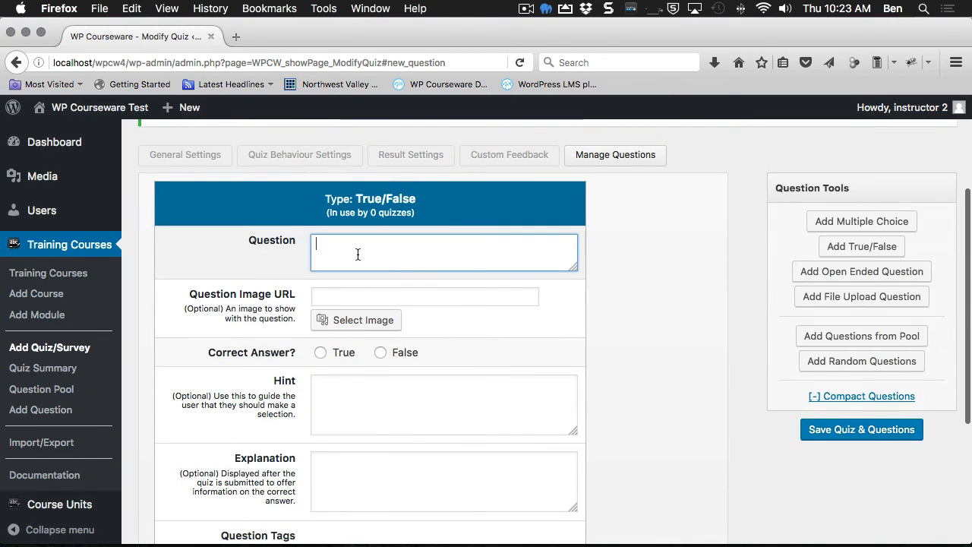
type("True or Fa")
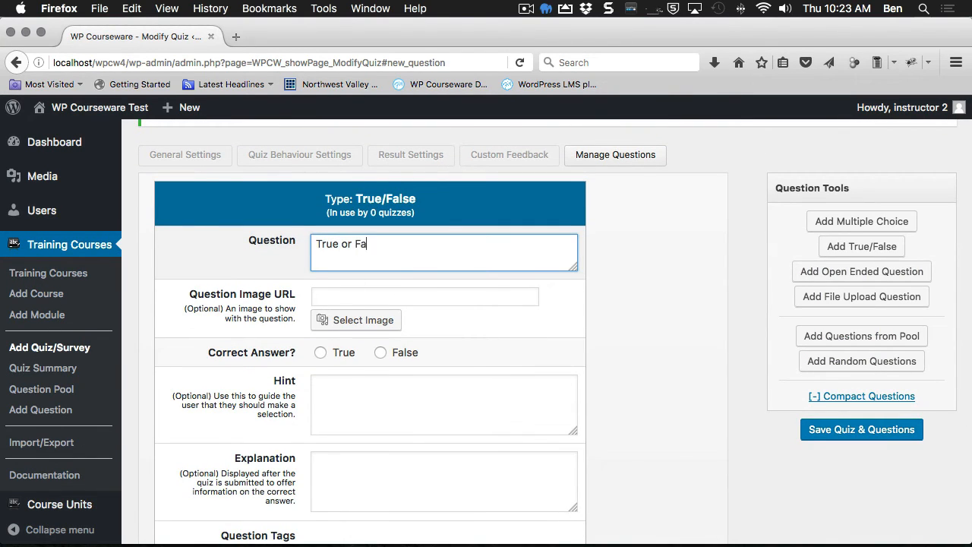
type("lse Question by Instructor 2")
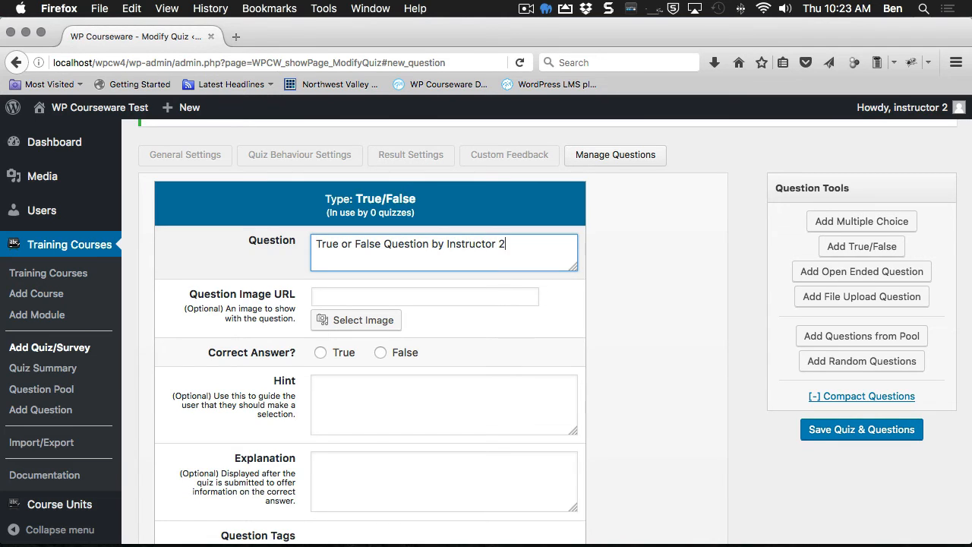
left_click(323, 356)
Step: Tag the question 'instructor 2' and save the quiz and its questions
scroll(327, 380, "down", 3)
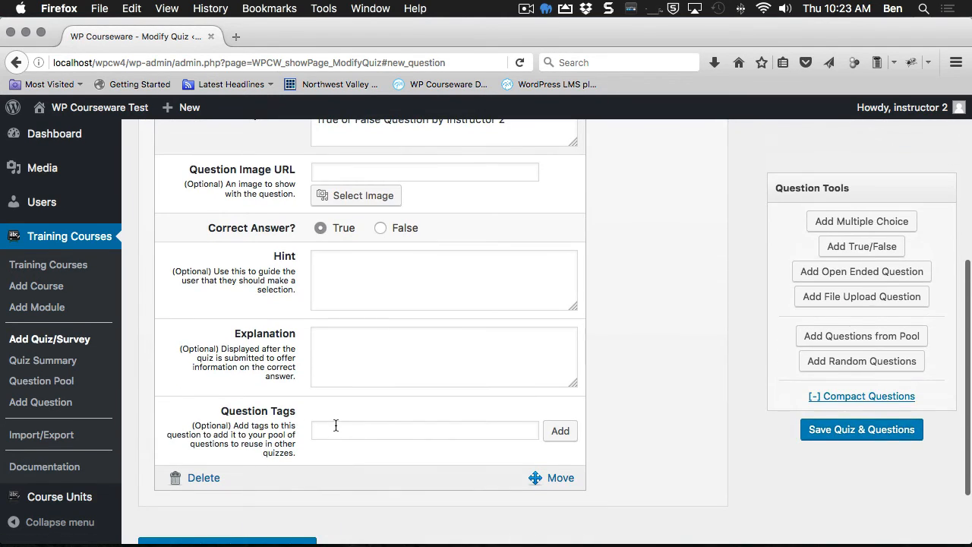
left_click(336, 426)
type("instructor 2")
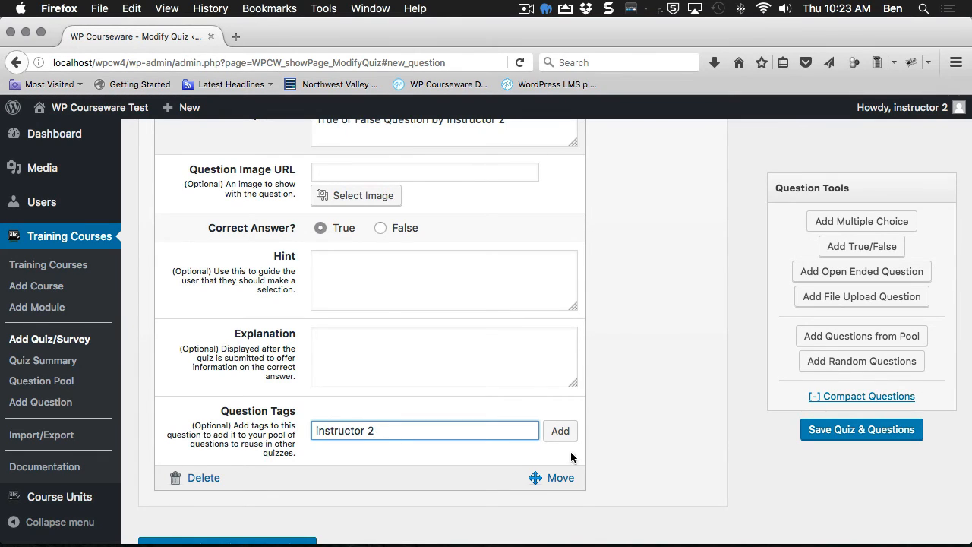
left_click(560, 430)
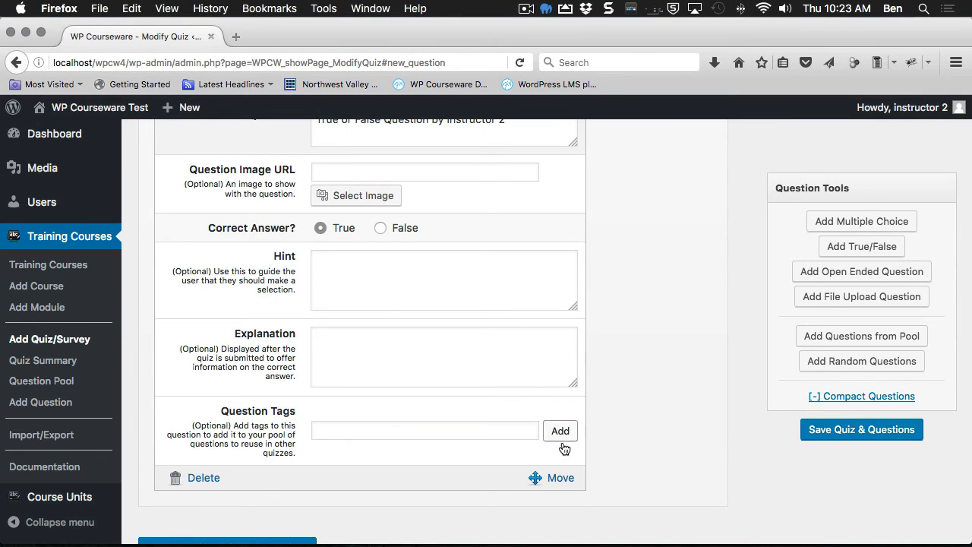
left_click(862, 429)
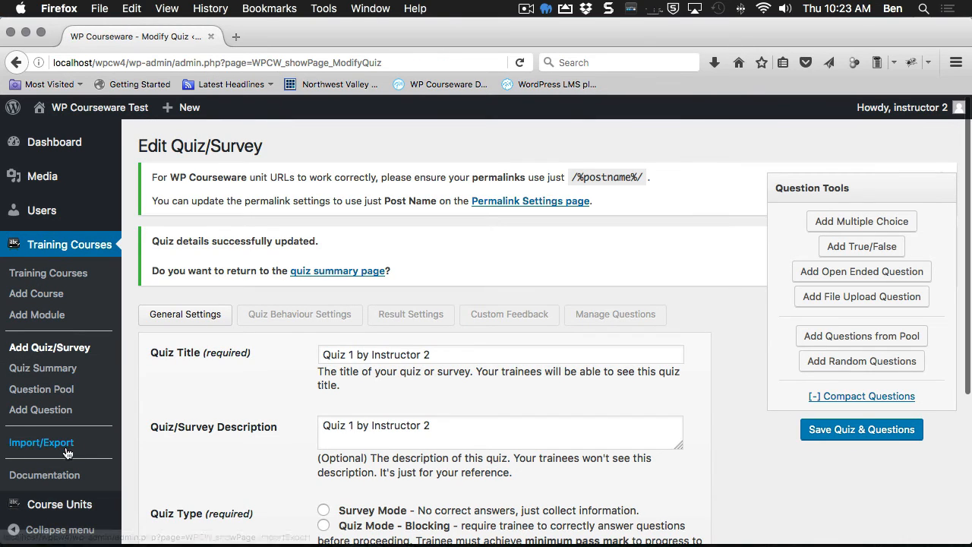
left_click(57, 505)
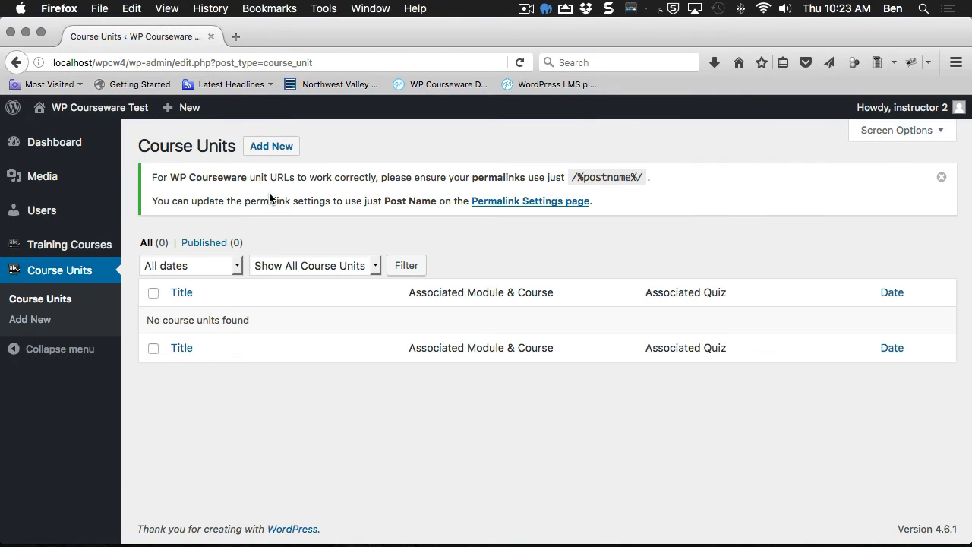
Step: Publish the course unit 'Unit 1 by Instructor 2' and go back to Training Courses
left_click(271, 146)
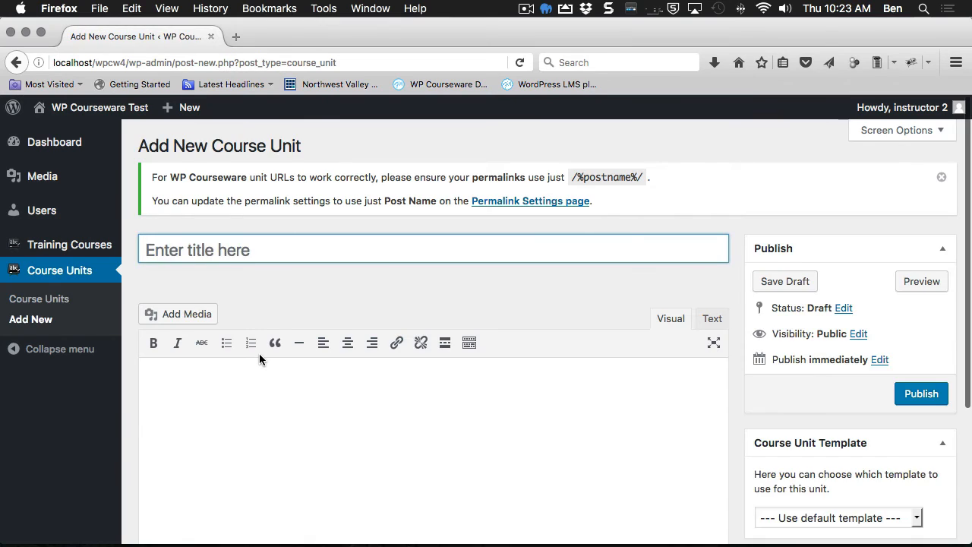
type("Unit 1 by in")
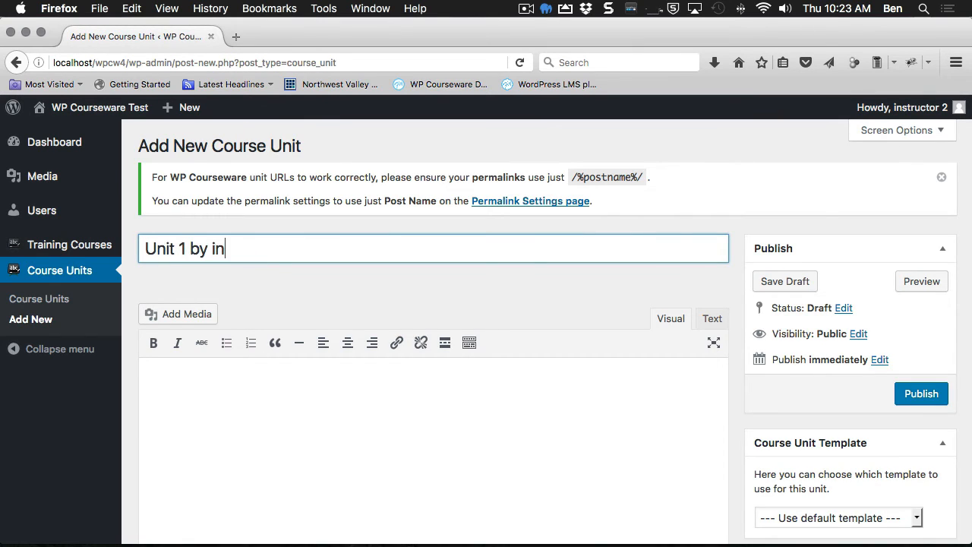
key("BackSpace")
key("BackSpace")
type("Instructor 2")
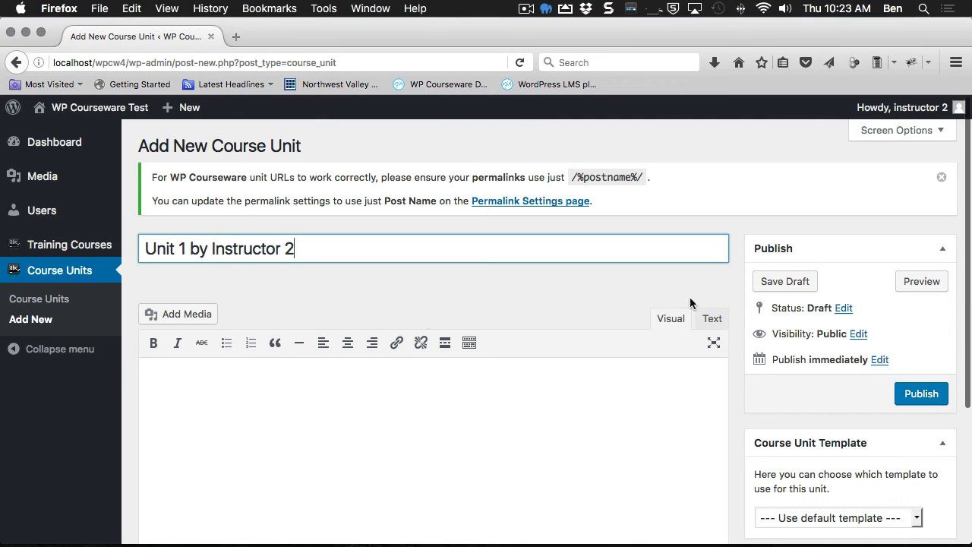
left_click(919, 392)
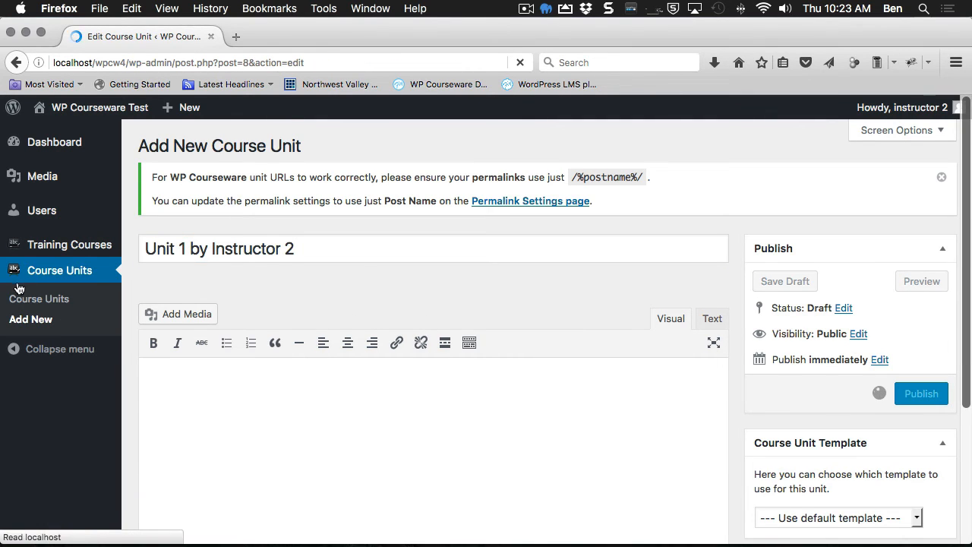
left_click(61, 251)
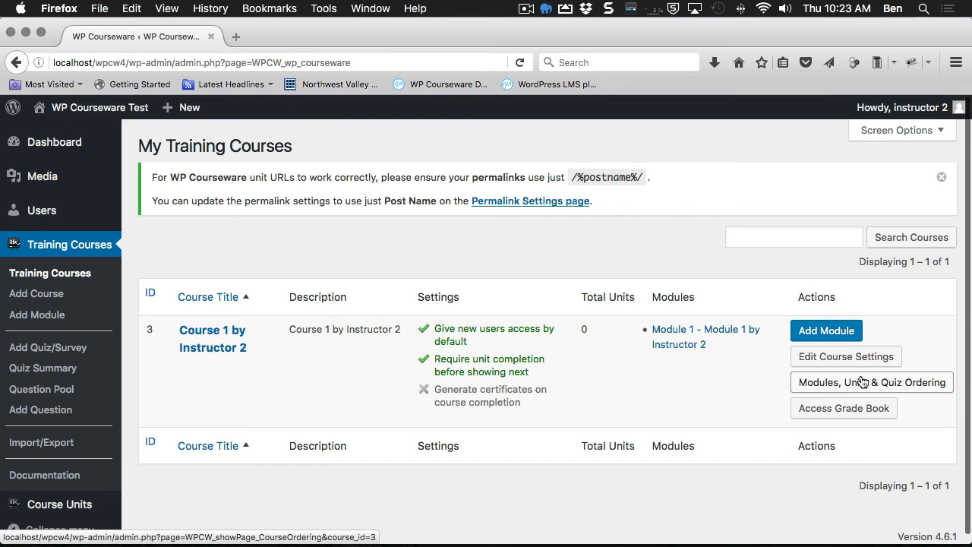
left_click(862, 381)
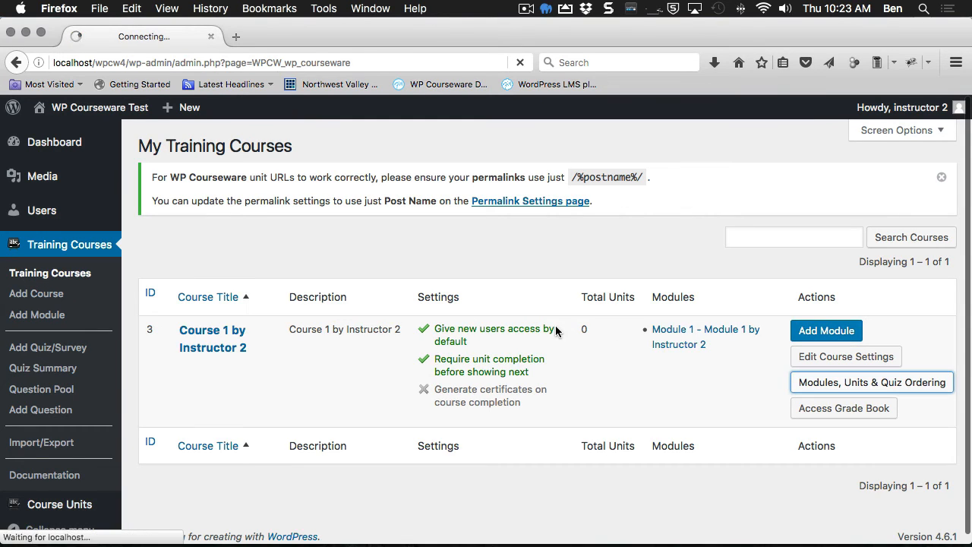
Step: Nest Unit 1 by Instructor 2 in Module 1 and Quiz 1 in that unit, then save the ordering
left_click_drag(697, 271, 334, 334)
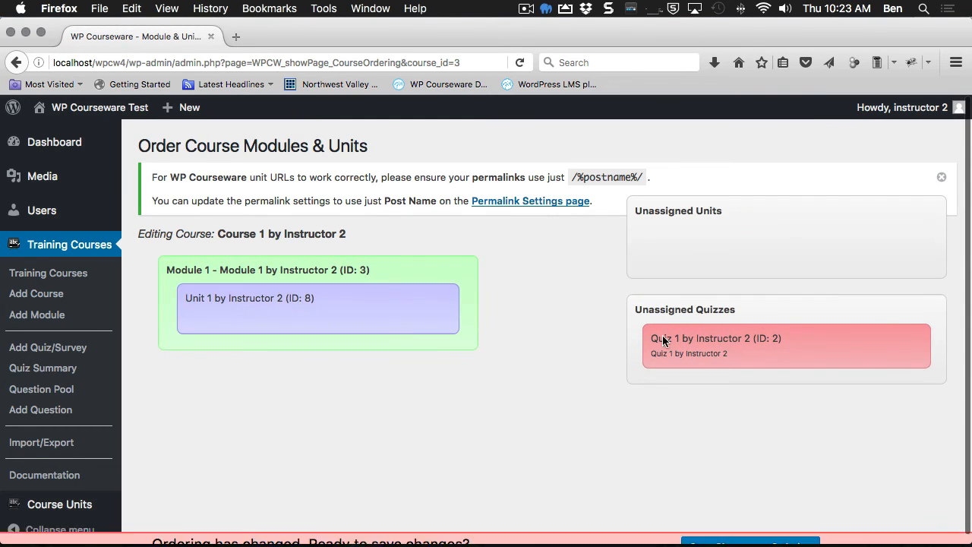
left_click_drag(802, 353, 357, 323)
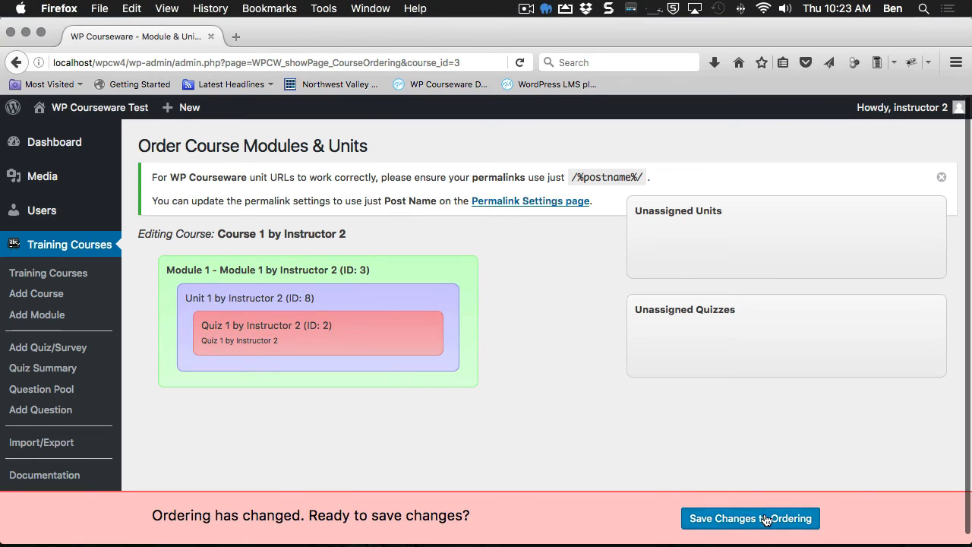
left_click(713, 518)
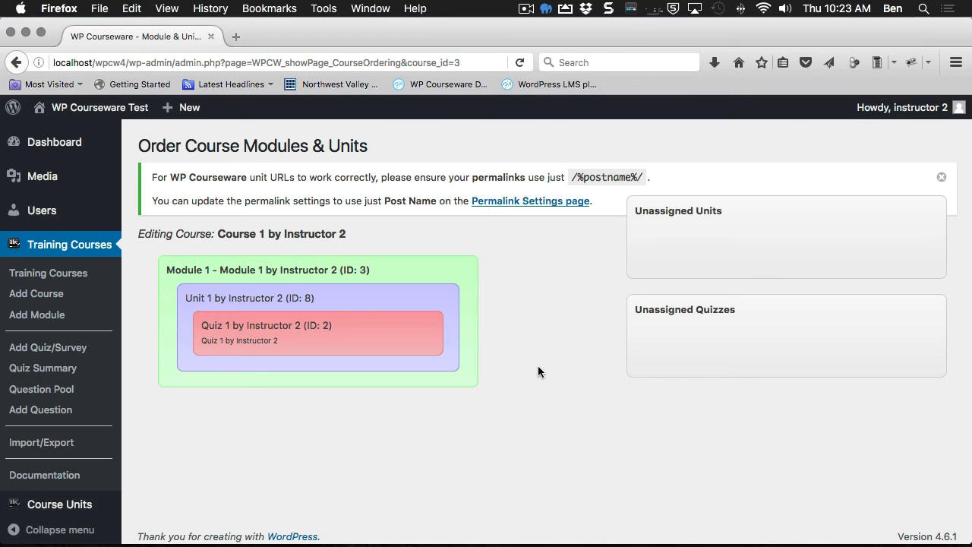
key("super+Tab")
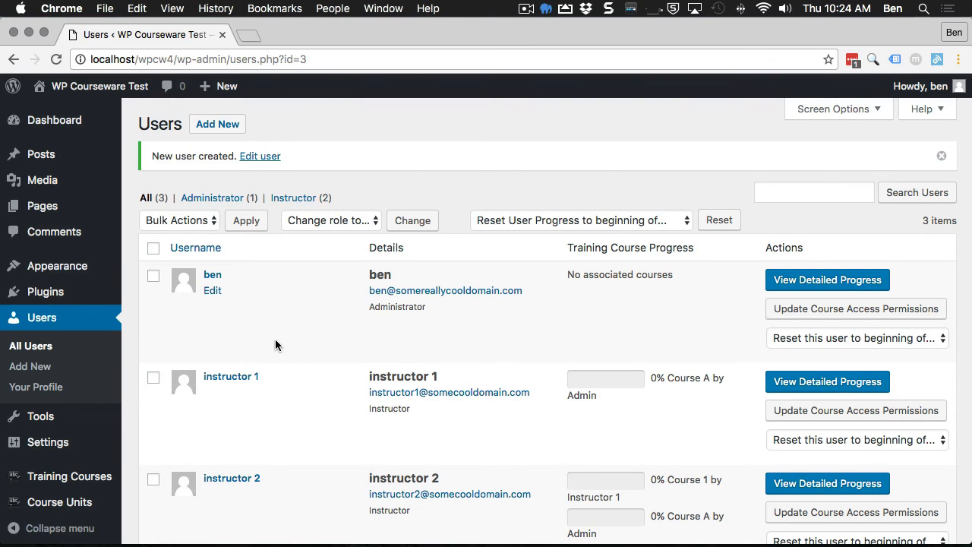
Step: Review the administrator's list of all training courses
scroll(269, 339, "down", 5)
scroll(269, 341, "up", 5)
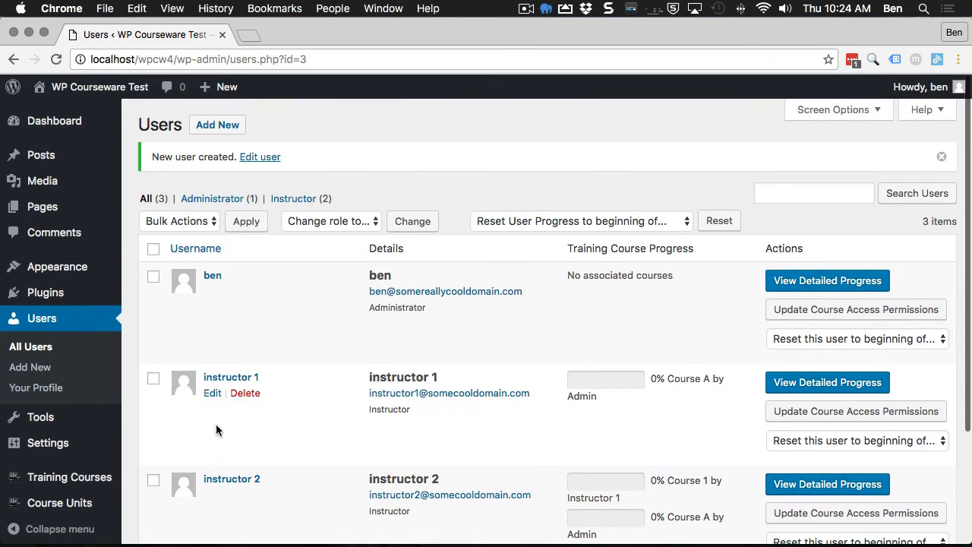
left_click(53, 486)
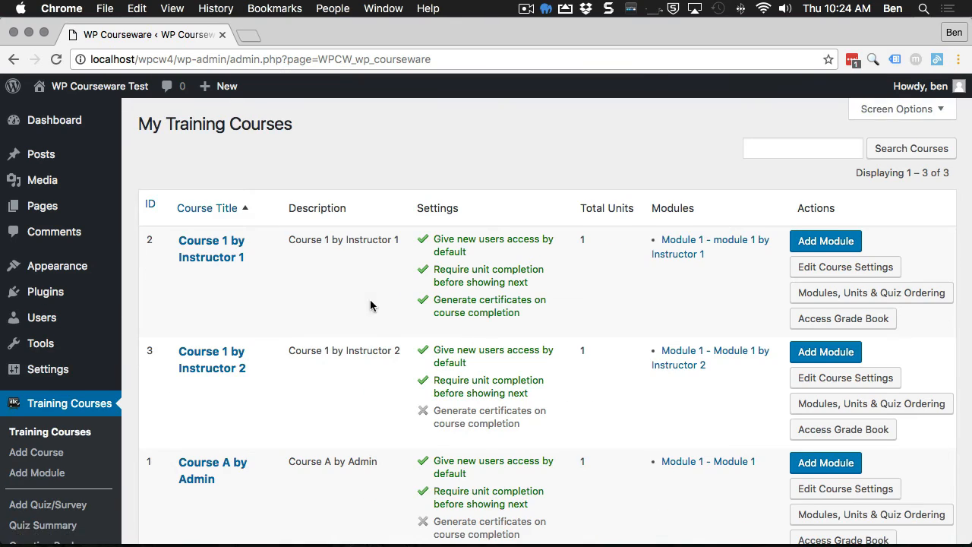
scroll(371, 305, "down", 1)
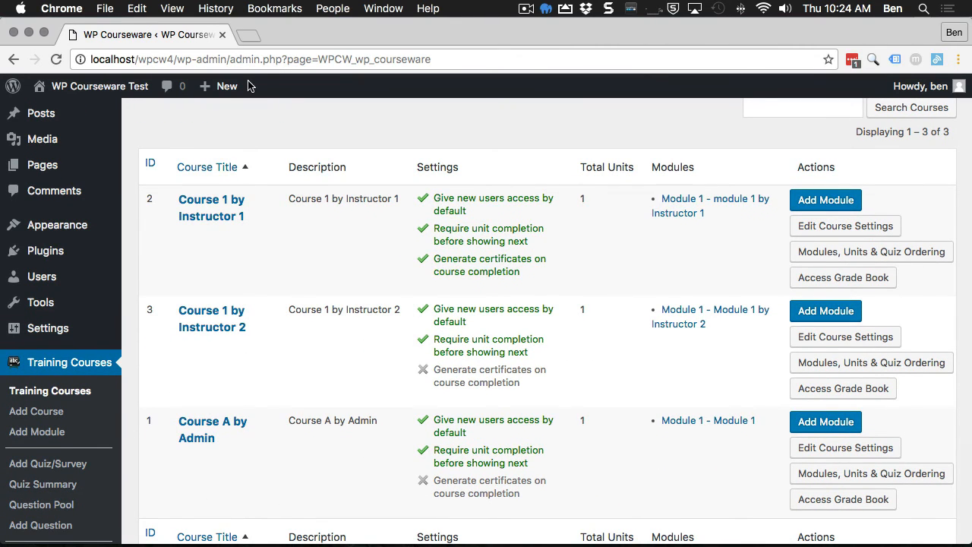
Step: Check the Quiz Summary and the Question Pool showing both instructors' tagged True/False questions
left_click(75, 465)
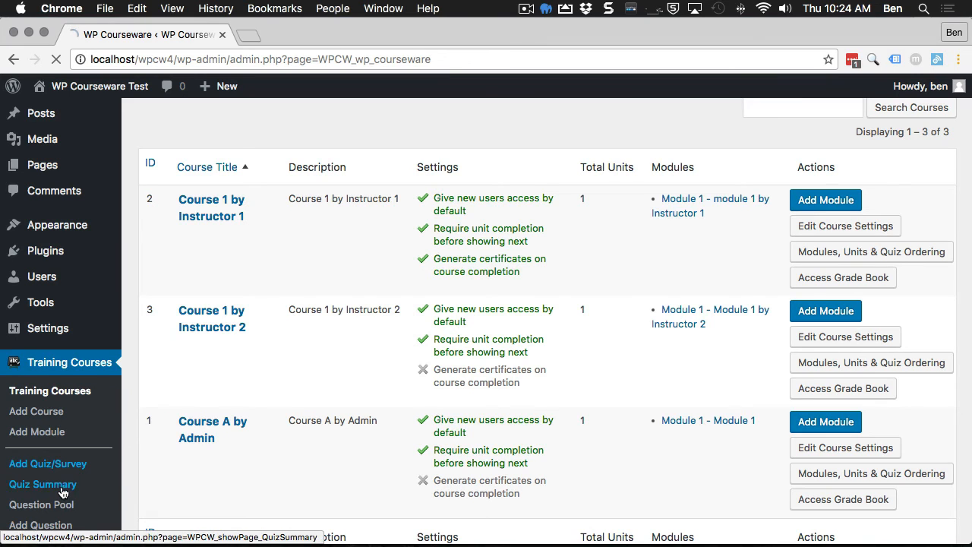
scroll(45, 479, "down", 1)
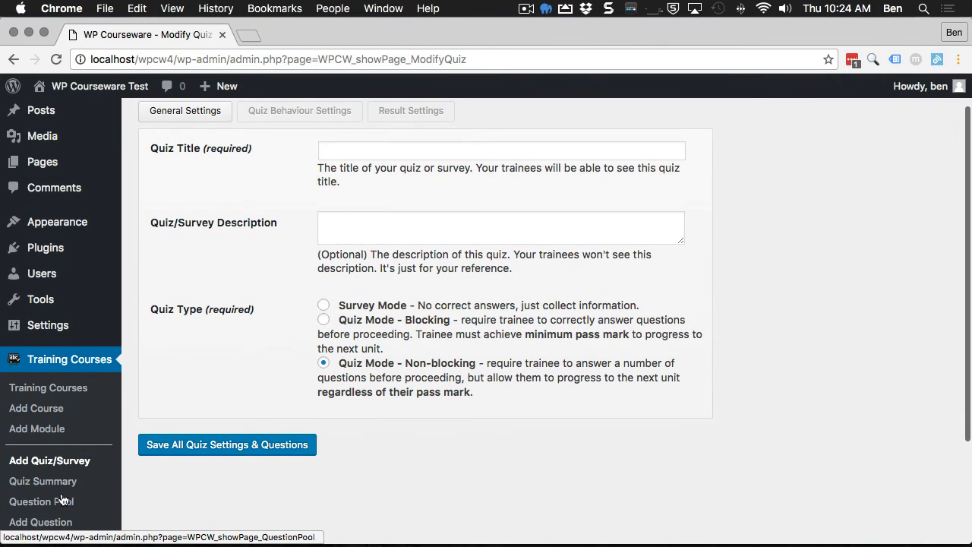
left_click(42, 481)
scroll(259, 357, "down", 1)
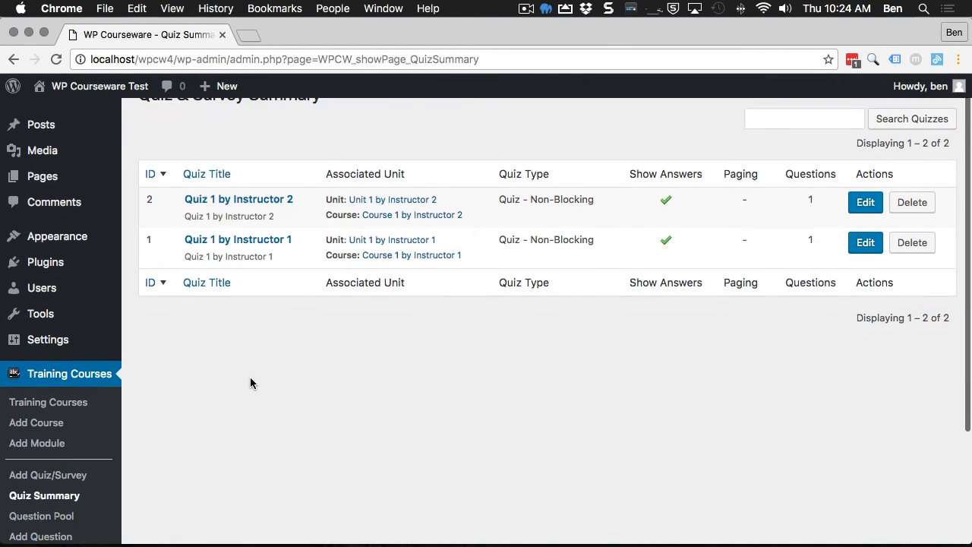
left_click(64, 519)
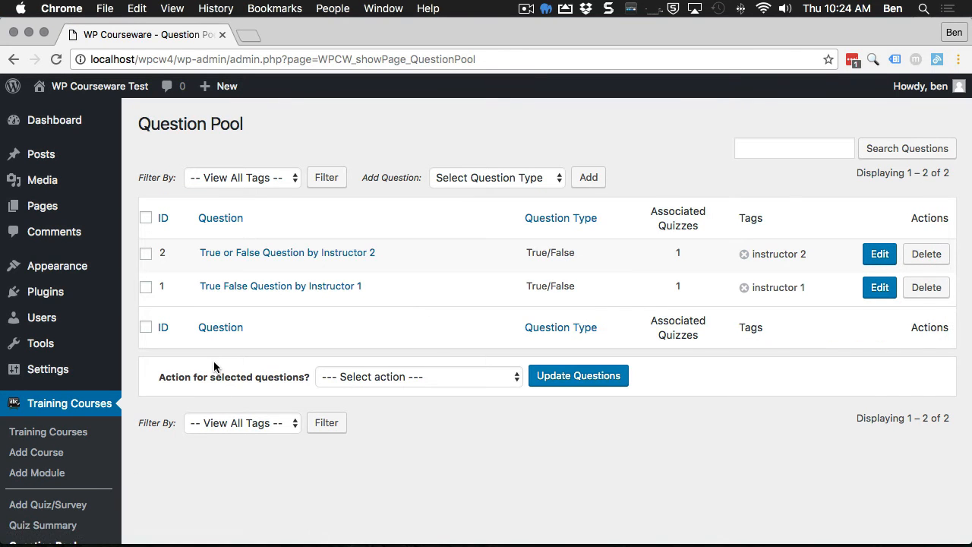
scroll(89, 450, "down", 3)
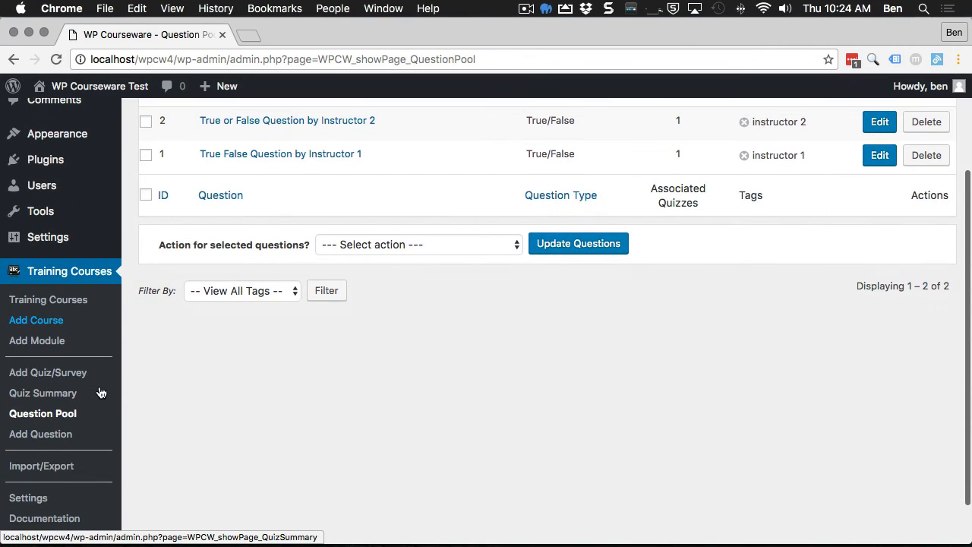
scroll(100, 392, "up", 2)
scroll(100, 392, "up", 2)
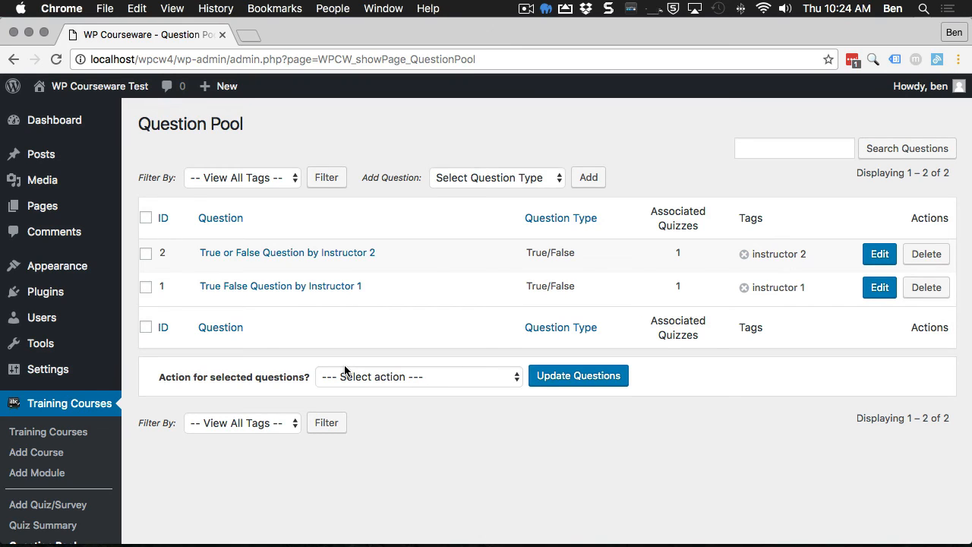
mouse_move(48, 203)
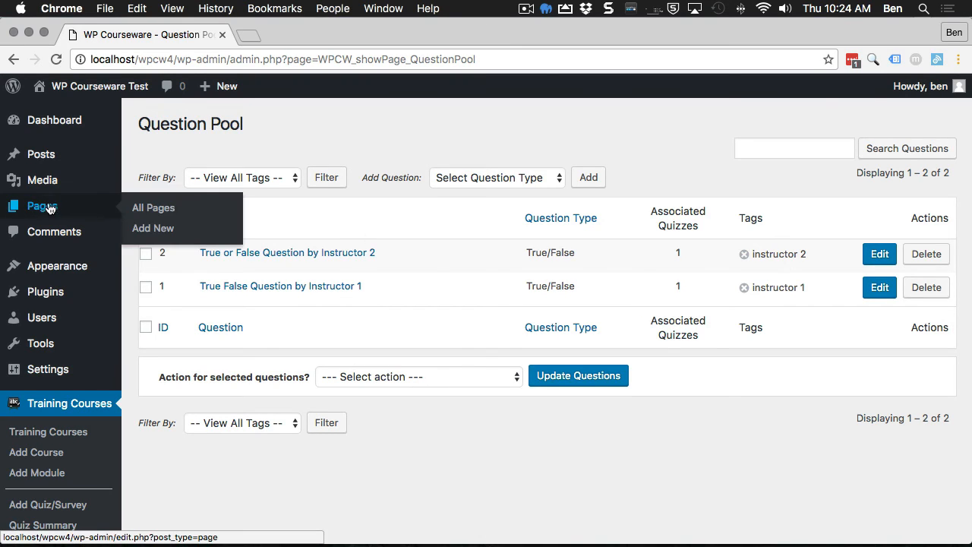
Step: Publish a page titled 'My Courses' whose body is the [wpcourse_progress] shortcode
left_click(152, 214)
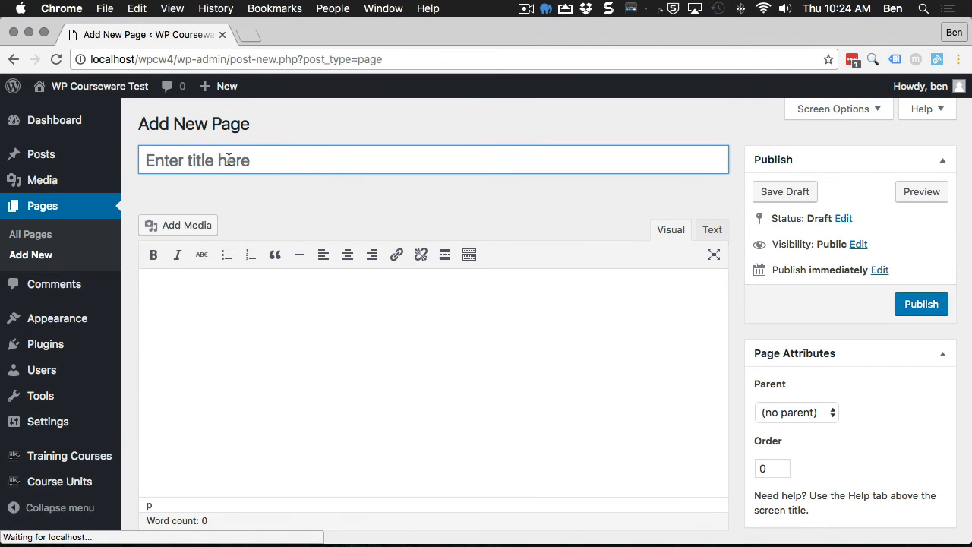
type("My Courses")
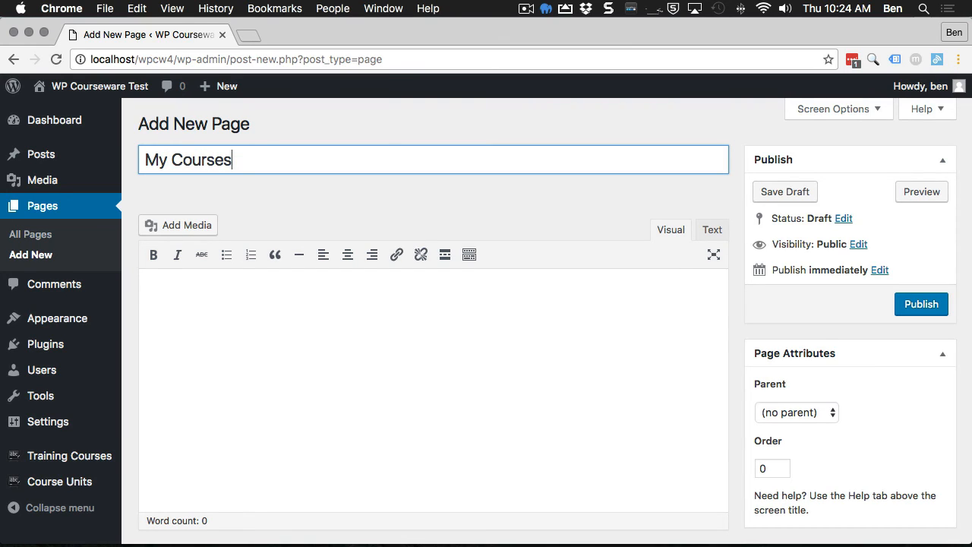
left_click(271, 322)
type("[wp")
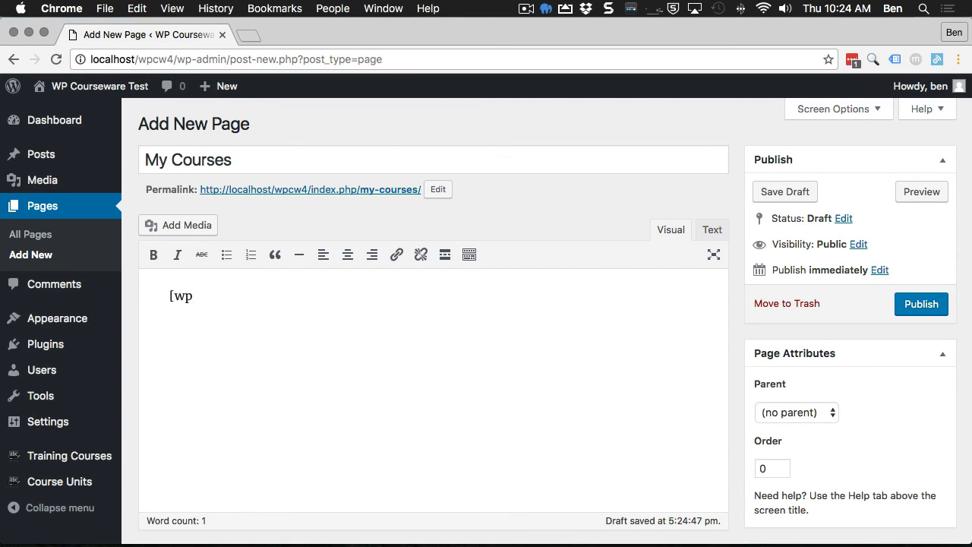
type("_")
key("BackSpace")
type("course_progress]")
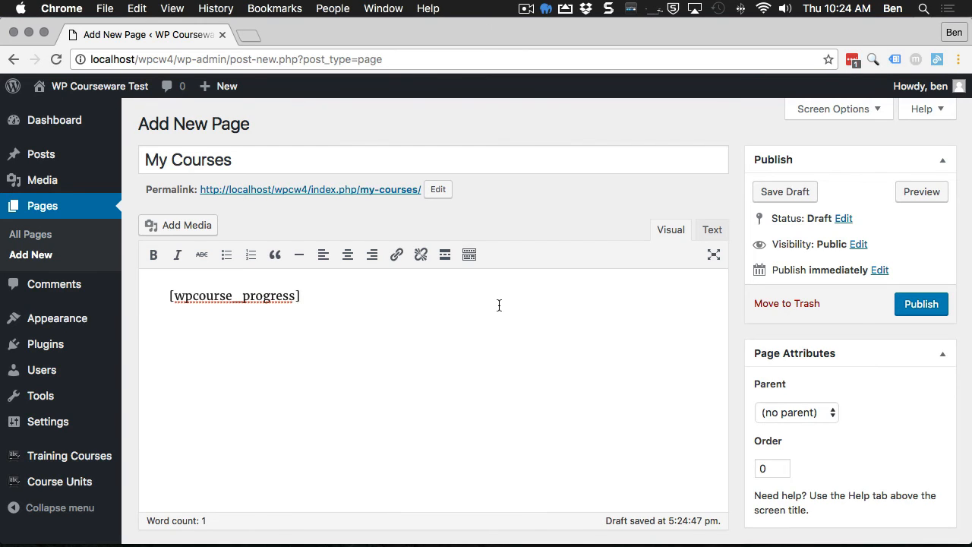
left_click(905, 307)
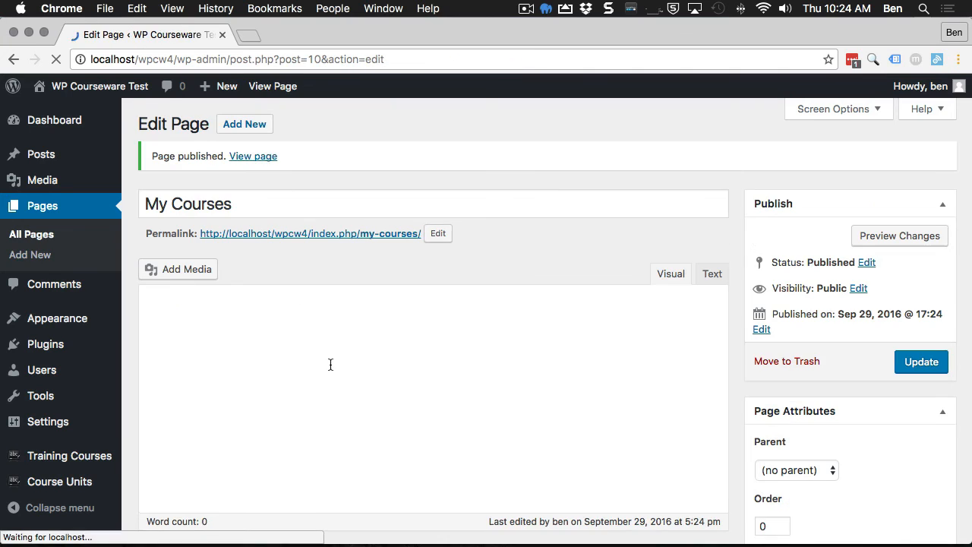
left_click(36, 371)
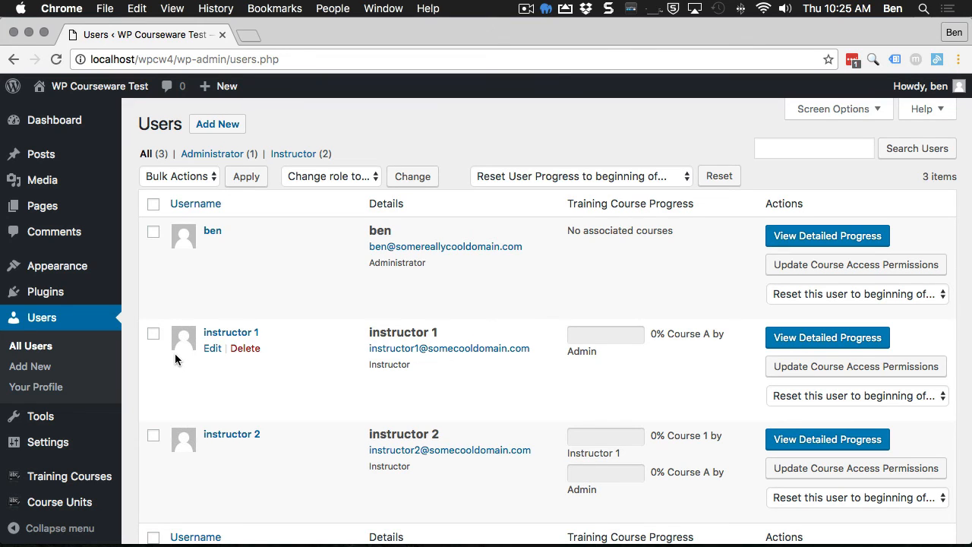
Step: Back in Firefox, open the Users list and start adding a new user
key("super+Tab")
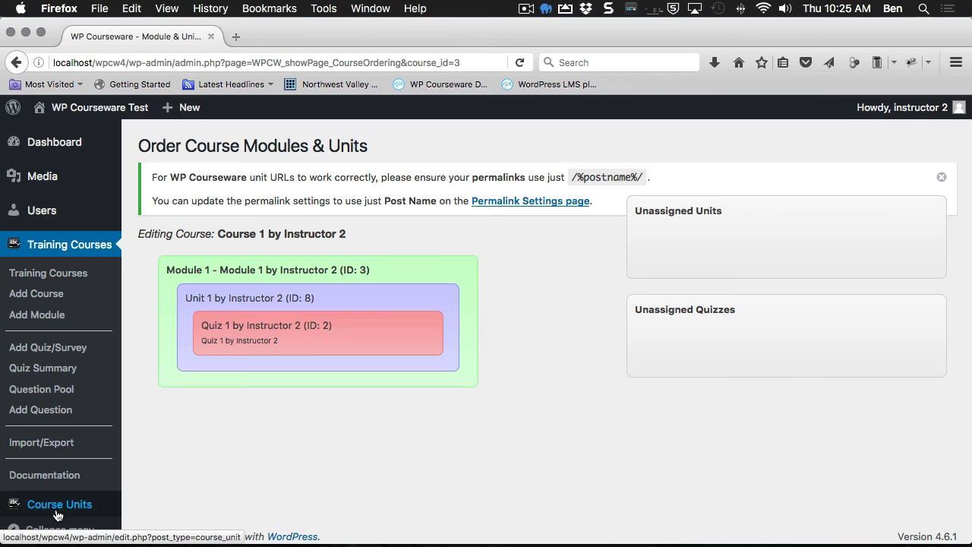
left_click(234, 309)
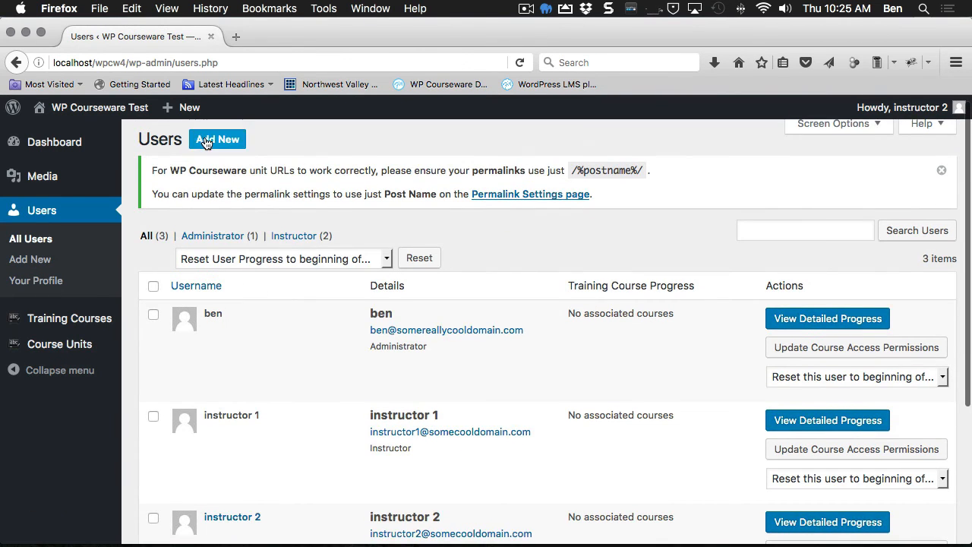
left_click(206, 141)
Step: Enter the new student's username, e-mail address, first name and last name
left_click(386, 271)
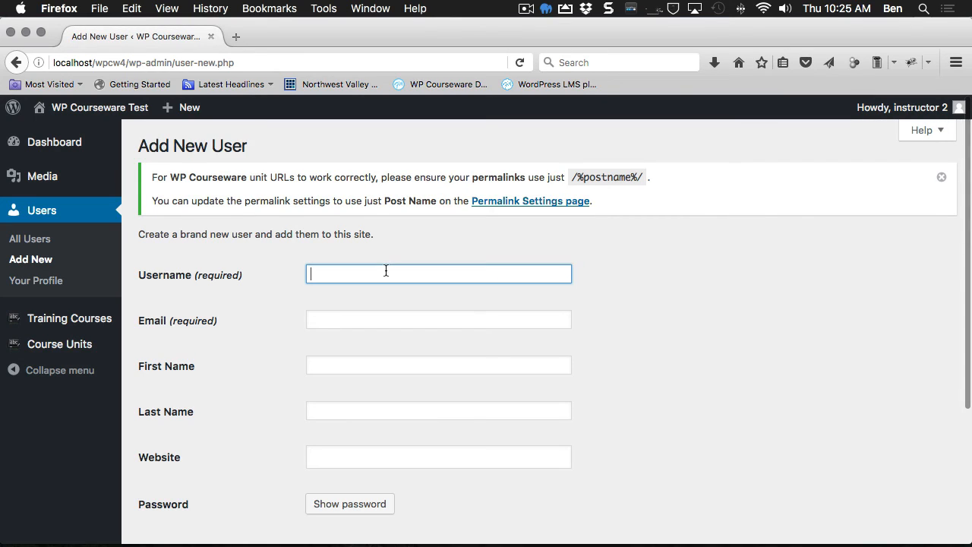
type("Student")
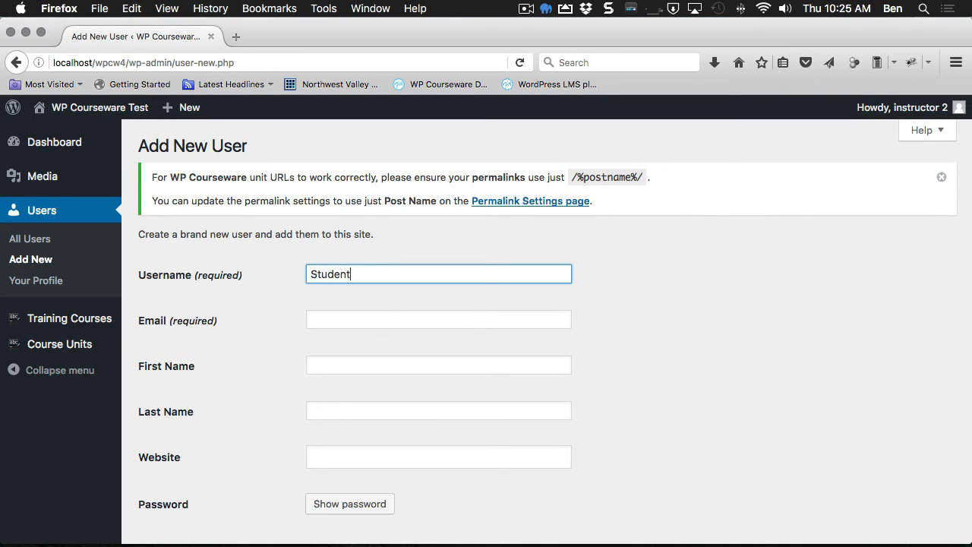
left_click(373, 317)
type("studen")
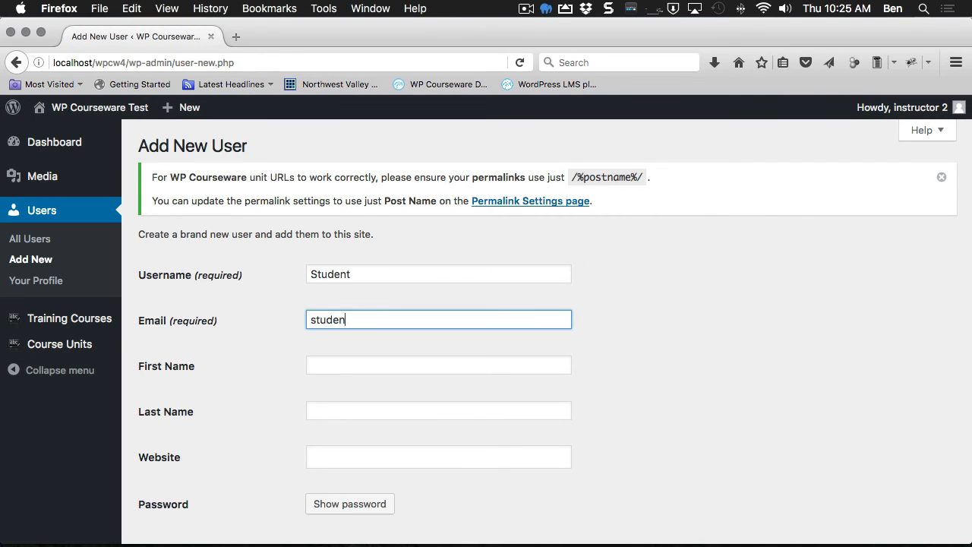
type("t@somecooldomain.com")
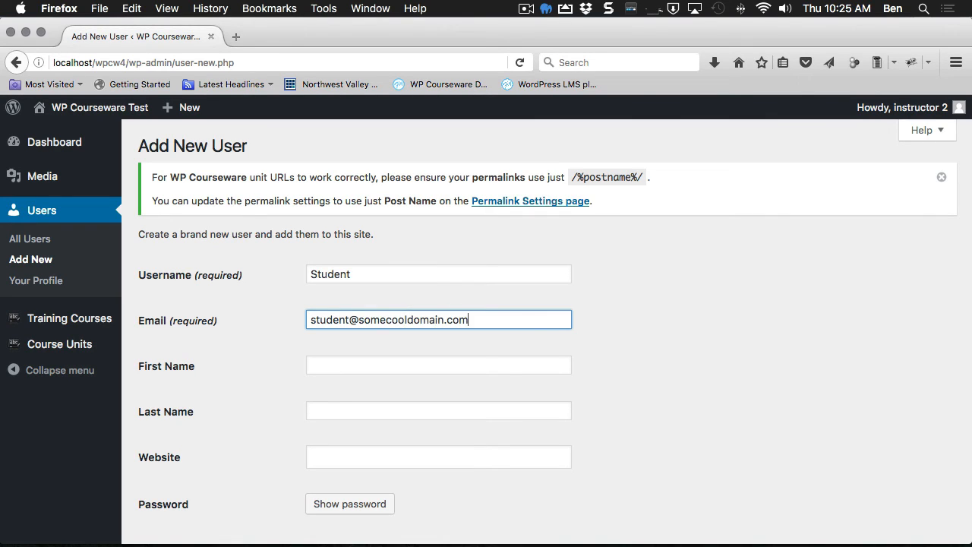
left_click(339, 369)
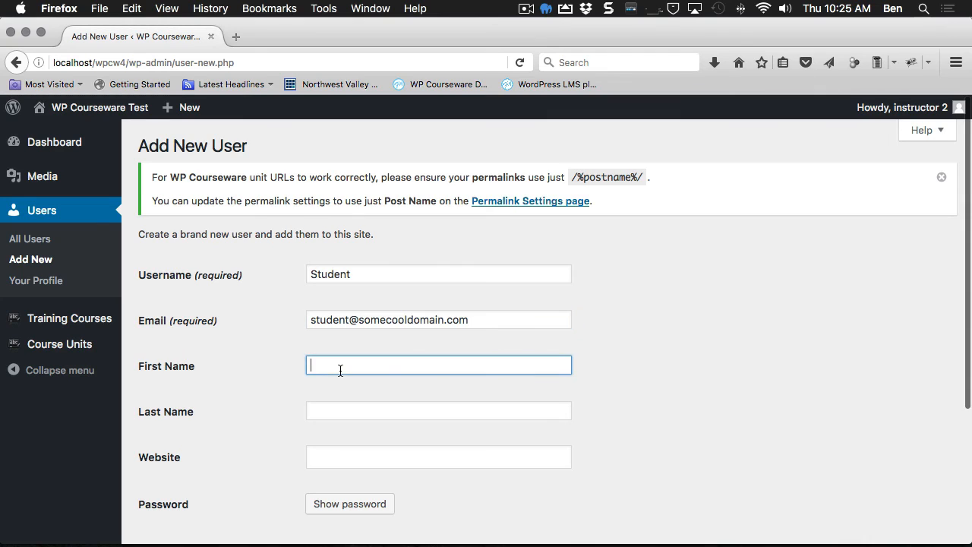
type("Stu")
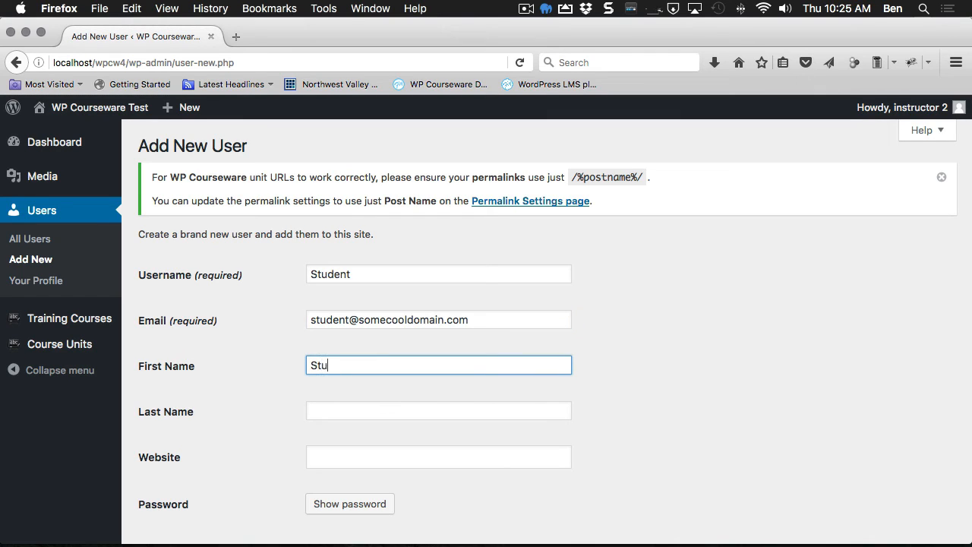
key("Tab")
type("dent")
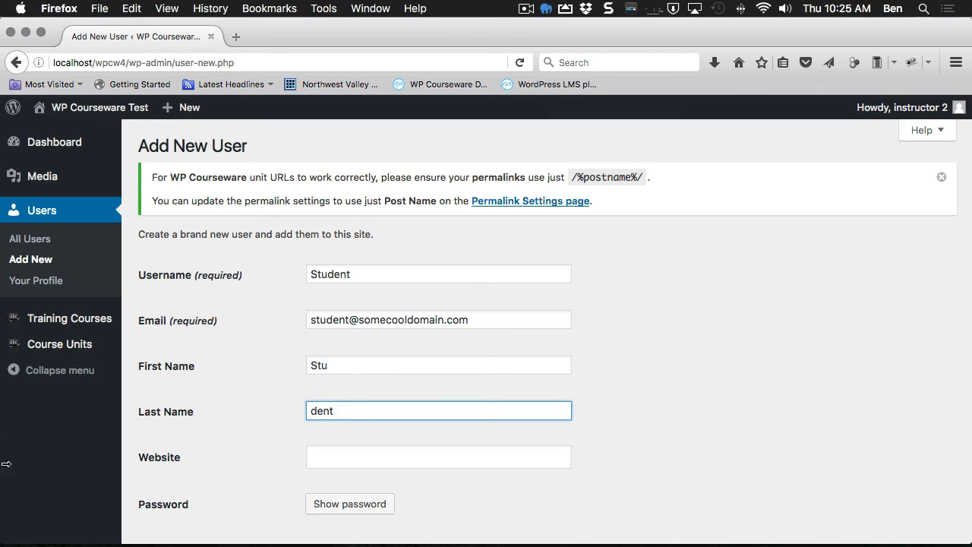
Step: Replace the generated password with a weak one, confirm its use, and add the user
scroll(350, 486, "down", 1)
left_click(349, 479)
scroll(442, 428, "down", 3)
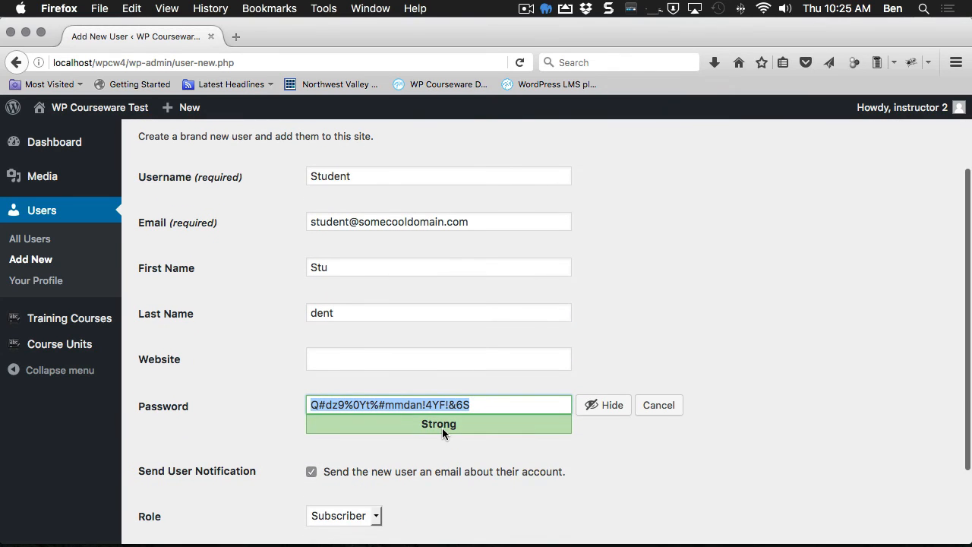
type("password")
scroll(427, 480, "down", 1)
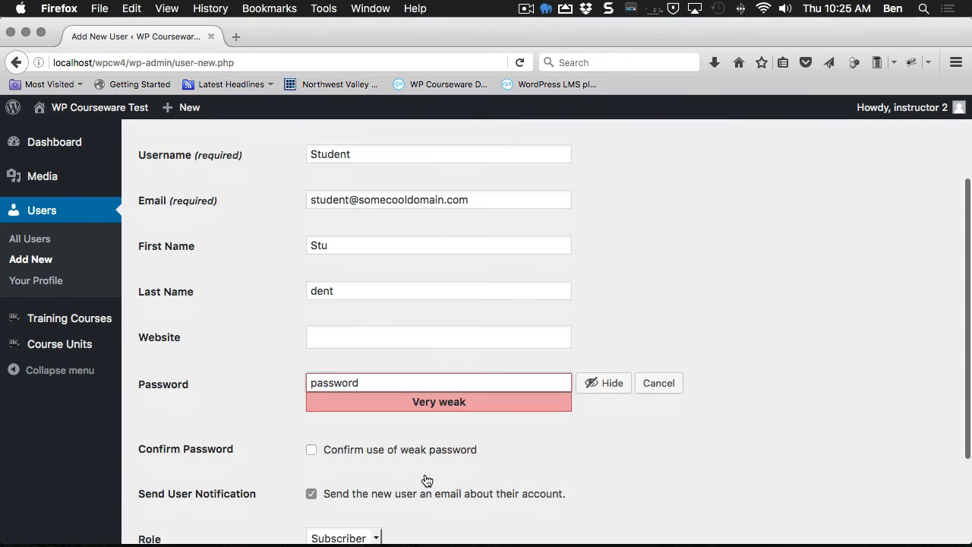
left_click(312, 420)
scroll(258, 474, "down", 2)
left_click(144, 465)
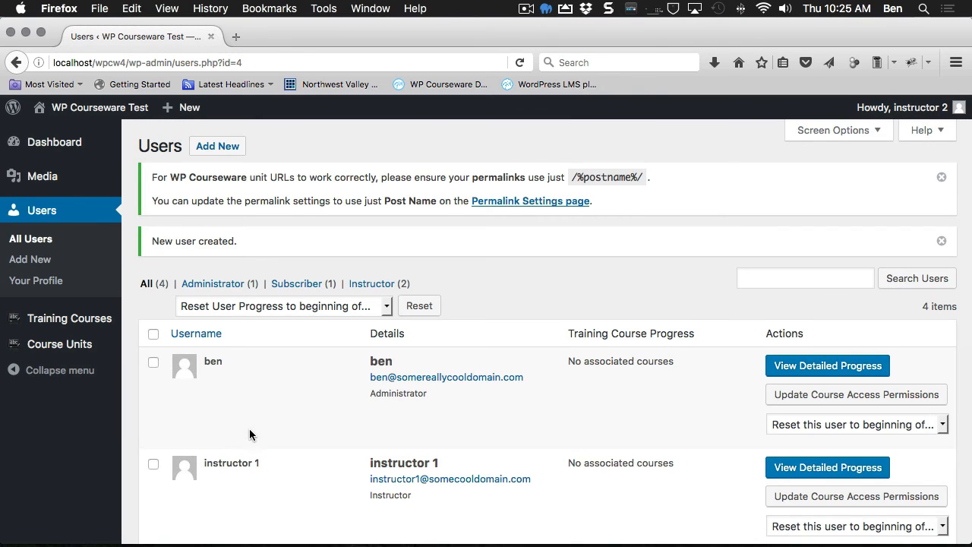
Step: Review the student's course access permissions, then switch to the other browser's login page
scroll(249, 433, "down", 5)
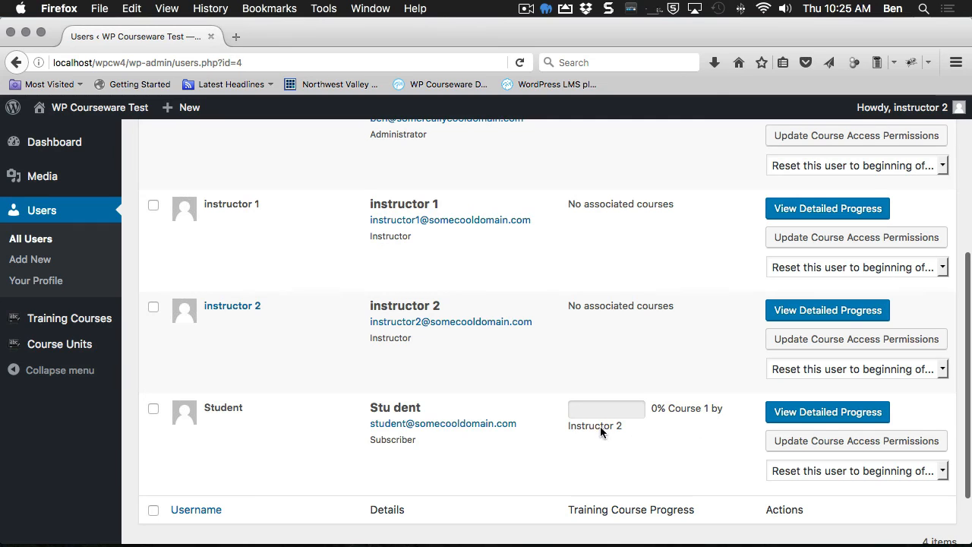
left_click(575, 435)
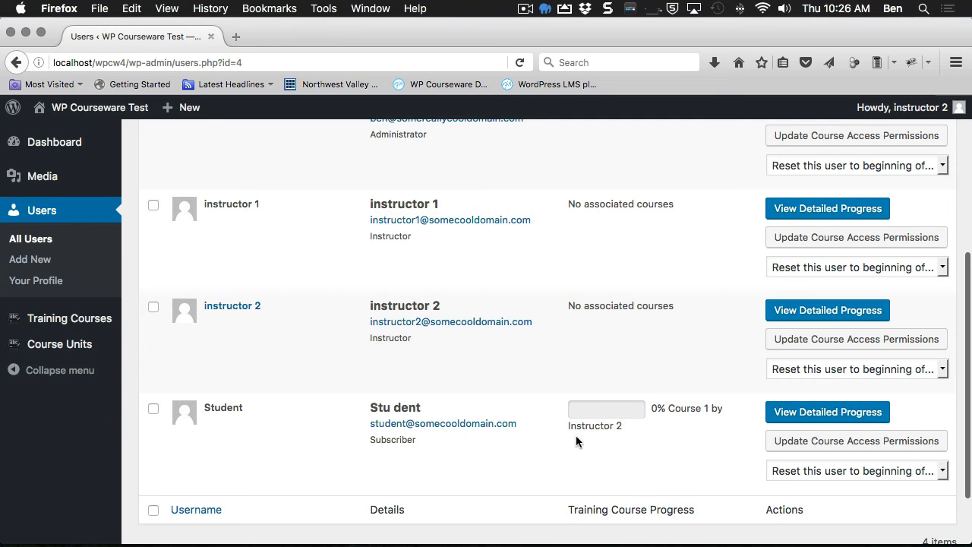
left_click(791, 440)
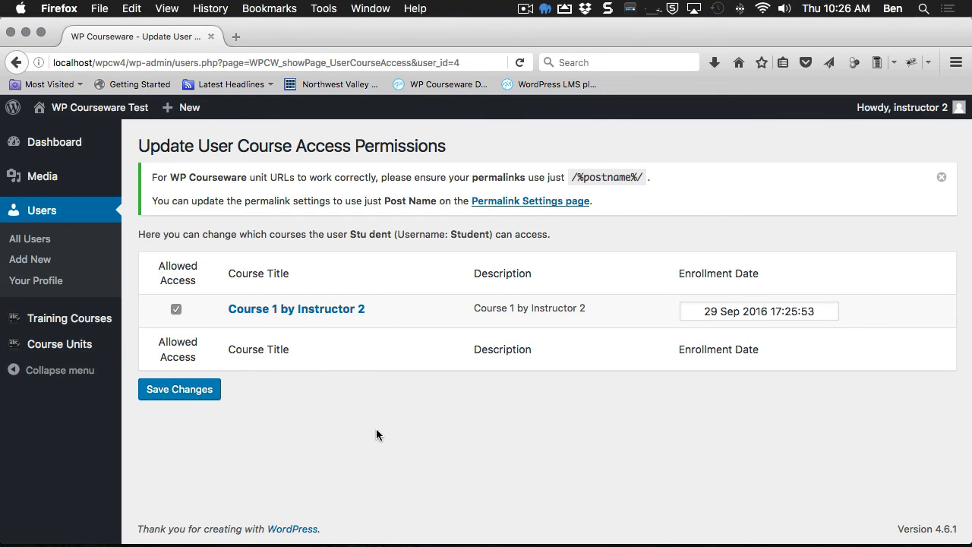
key("super+Left")
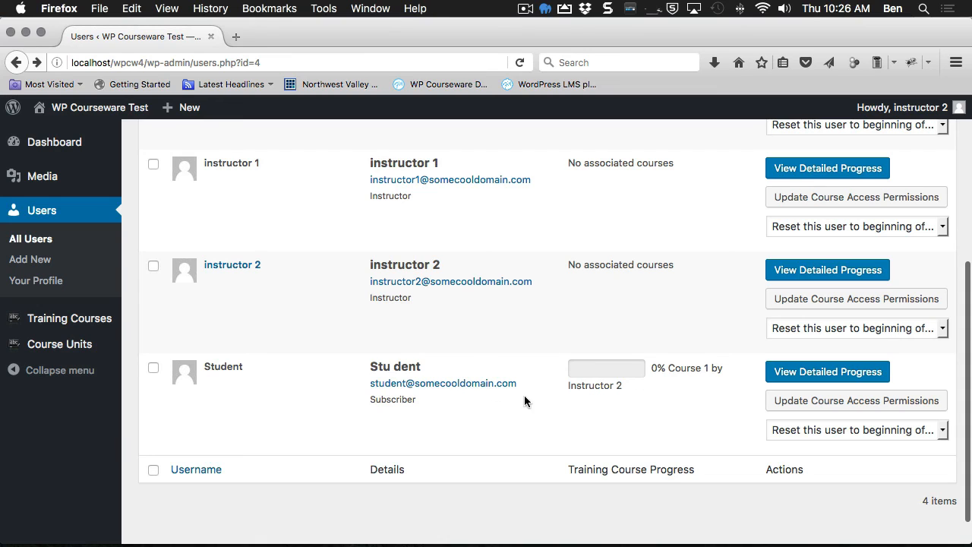
mouse_move(911, 107)
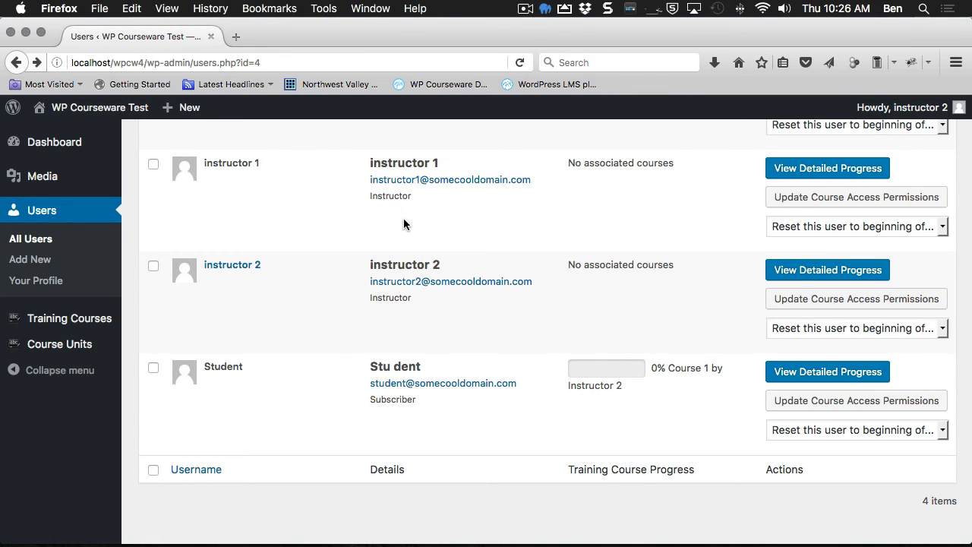
key("super+Tab")
key("super+Tab")
key("super+Tab")
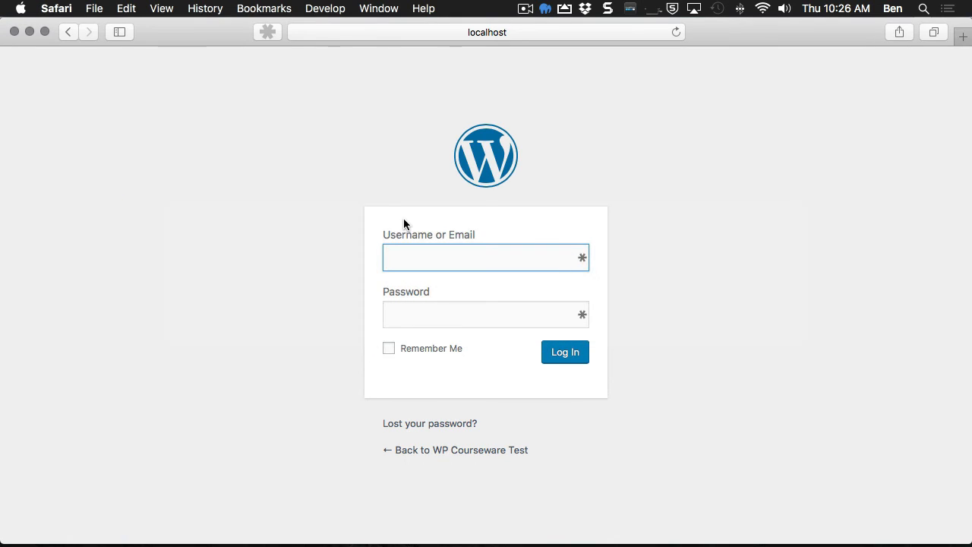
Step: Log in with the new student's username and password
type("student")
key("Tab")
type("*****")
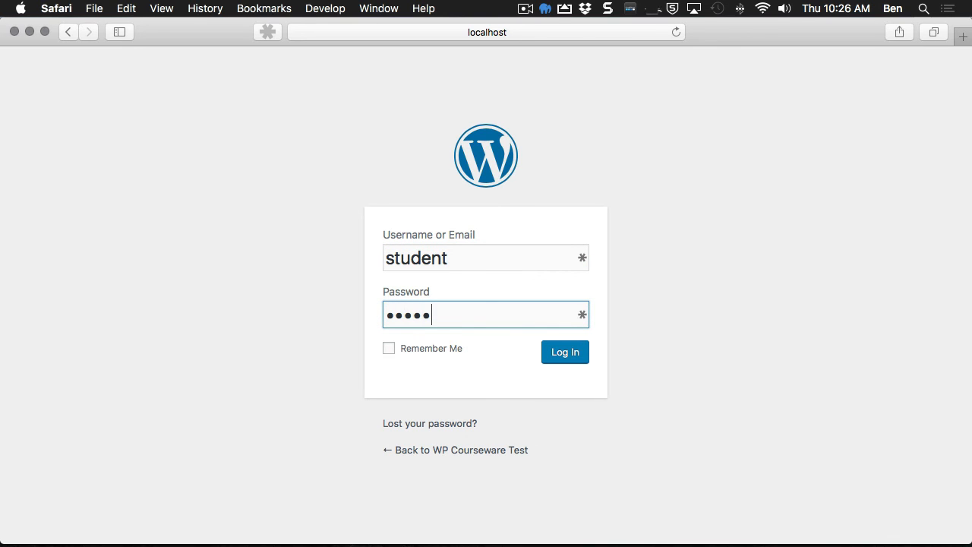
type("****")
key("Return")
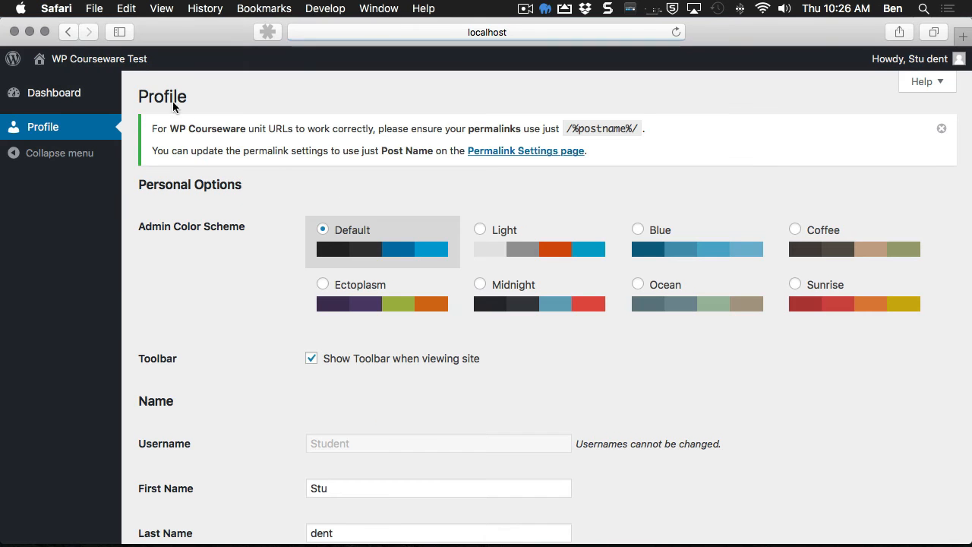
Step: Replace wp-admin/profile.php in the address with my-courses/
left_click(403, 30)
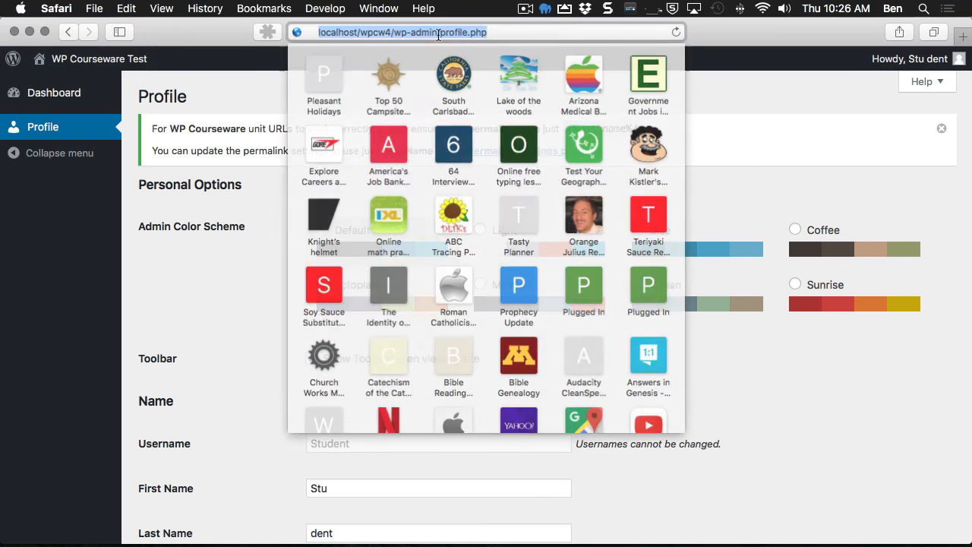
left_click(498, 35)
left_click_drag(383, 34, 503, 39)
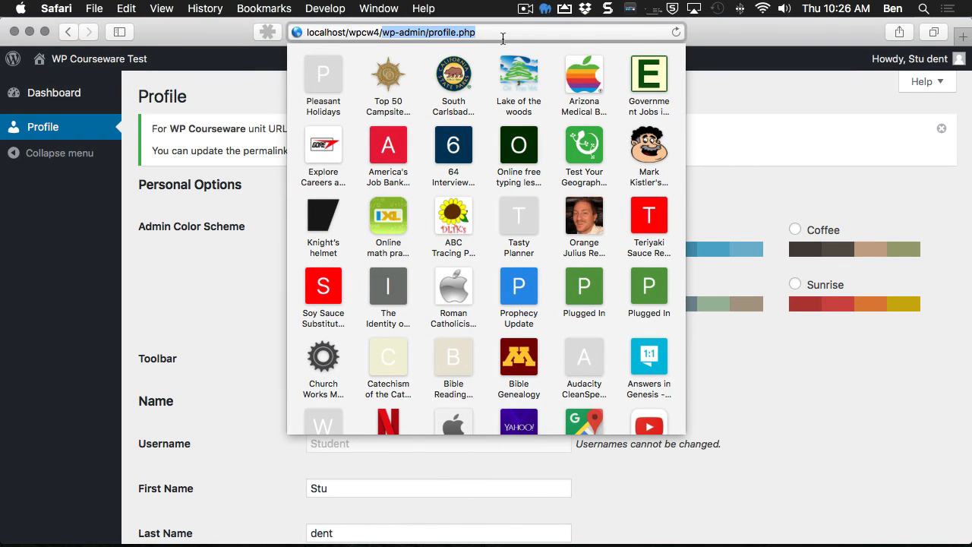
type("my-c")
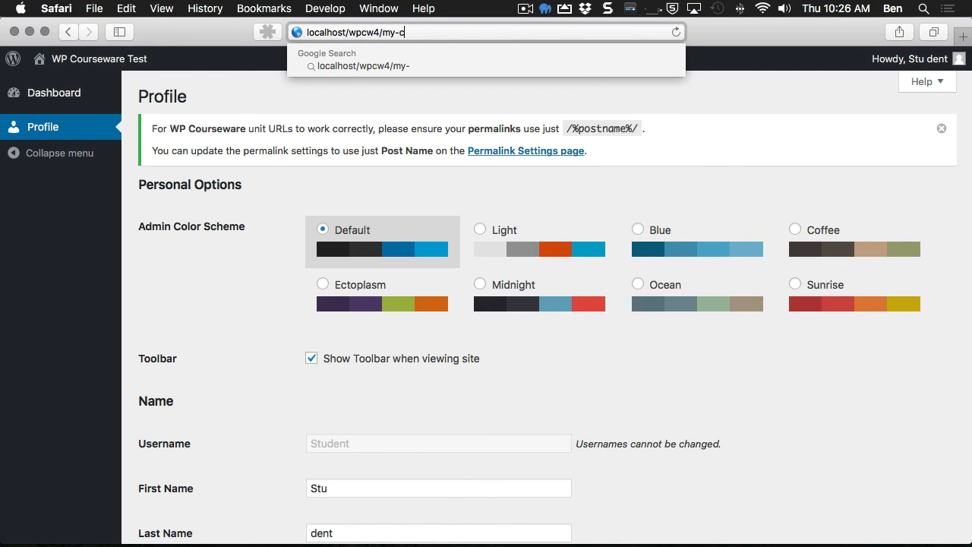
type("ourses/")
Step: Load /my-courses/ to see the student's three courses, then return to the instructor's session
key("Return")
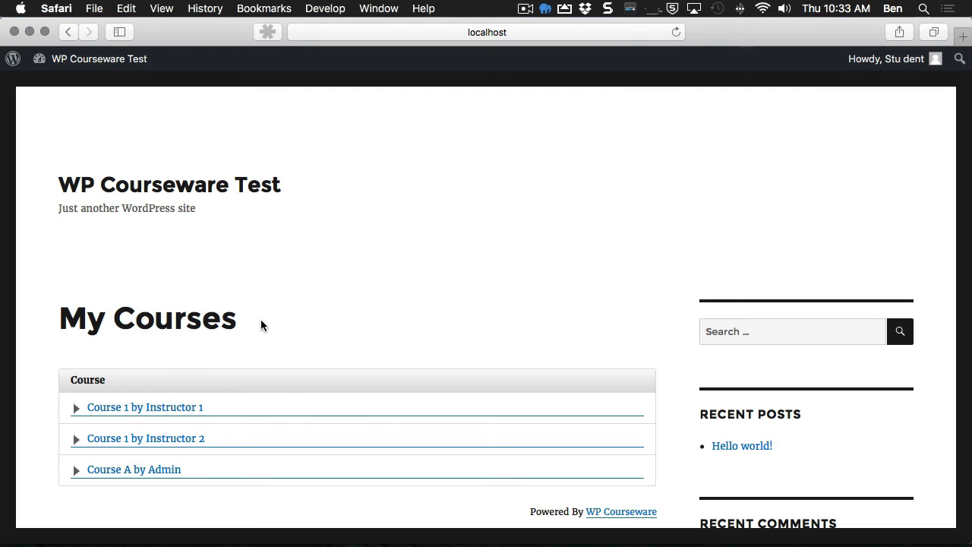
key("super+Tab")
key("super+Tab")
key("super+Tab")
key("super+Tab")
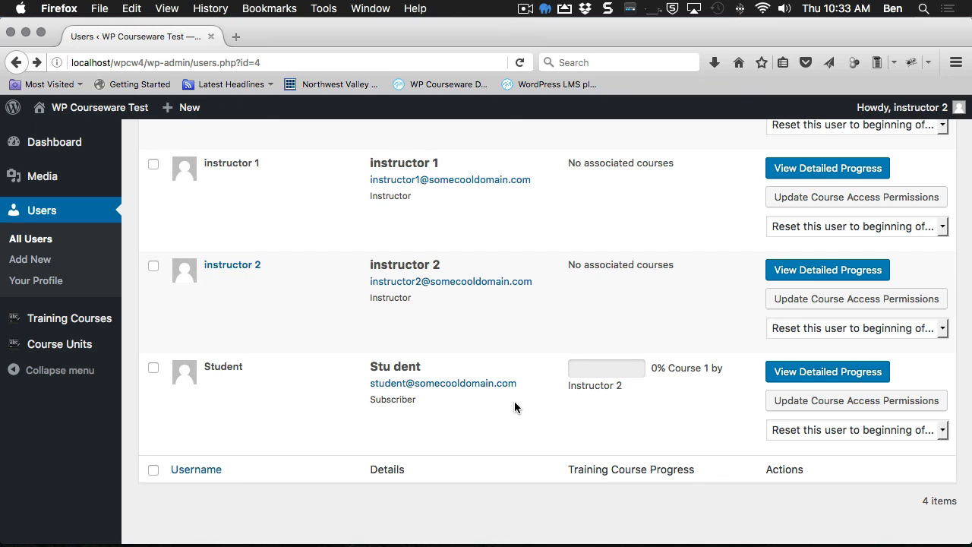
Step: In the administrator's Users list, check the Student row's Training Course Progress showing three courses at 0%
key("super+Tab")
key("super+Tab")
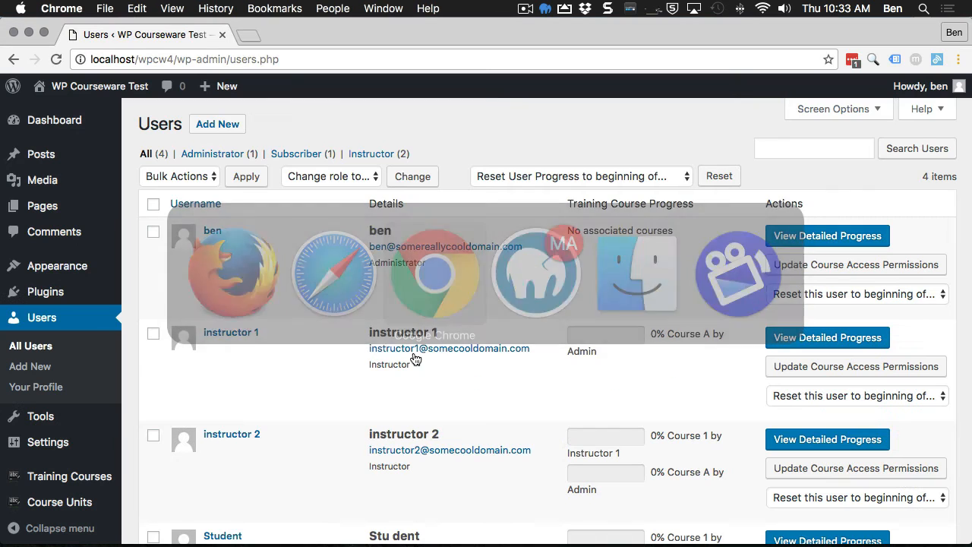
scroll(308, 375, "down", 5)
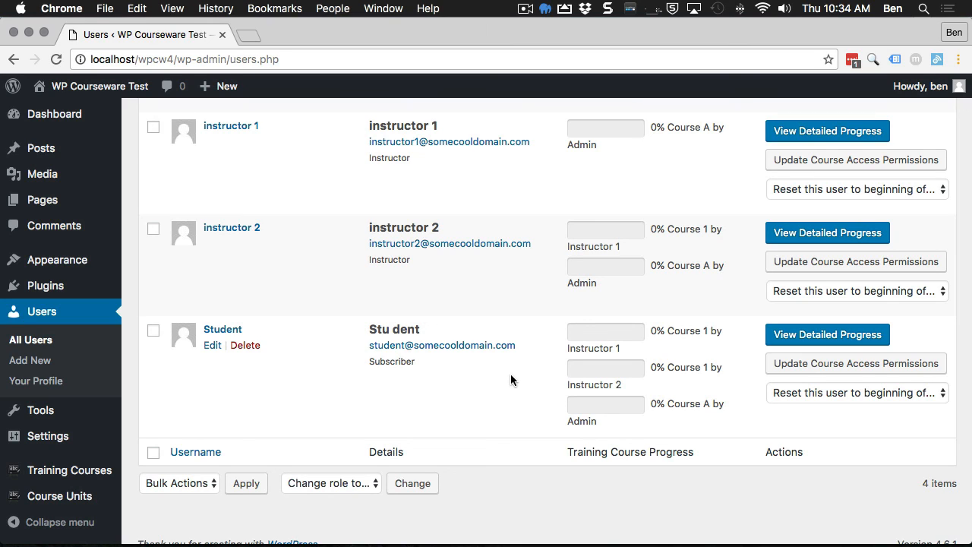
scroll(510, 380, "down", 1)
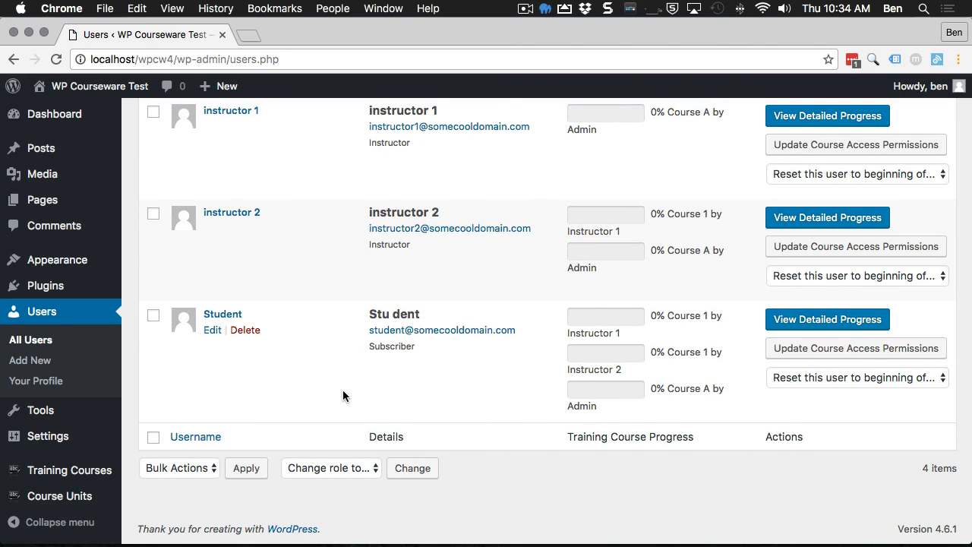